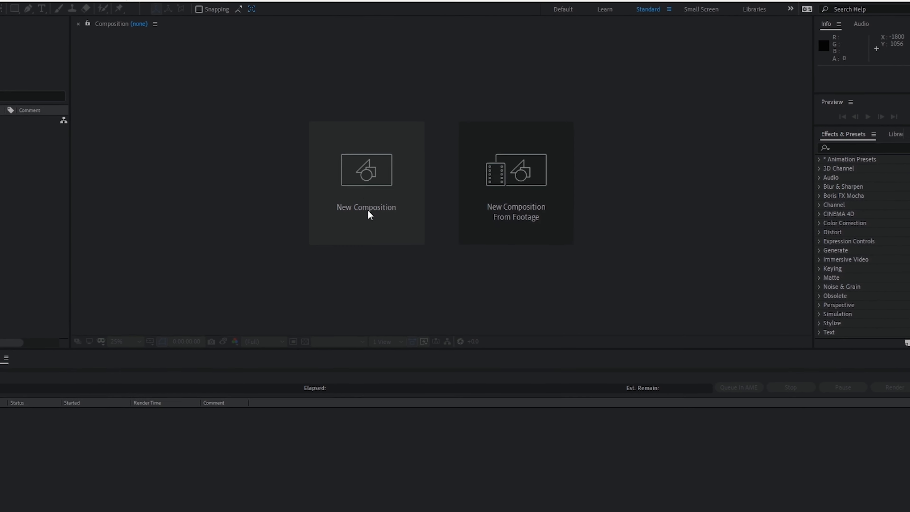
# Create a new 1920 x 1080 composition at 30 frames per second with a duration of 0:00:07:00
pyautogui.click(364, 181)
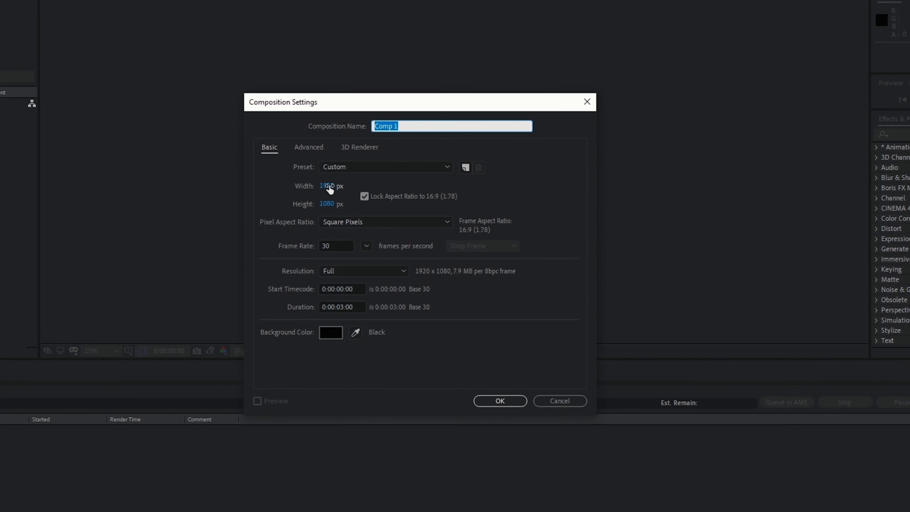
pyautogui.click(343, 308)
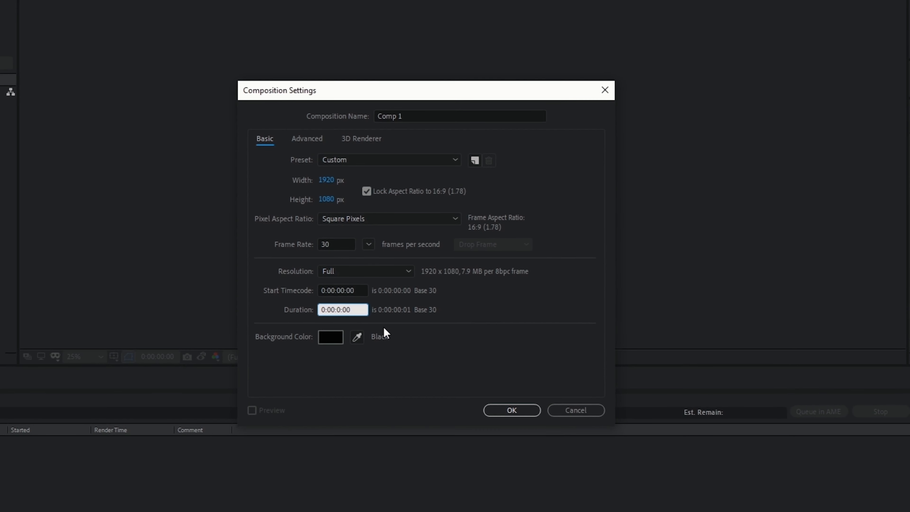
pyautogui.write('7')
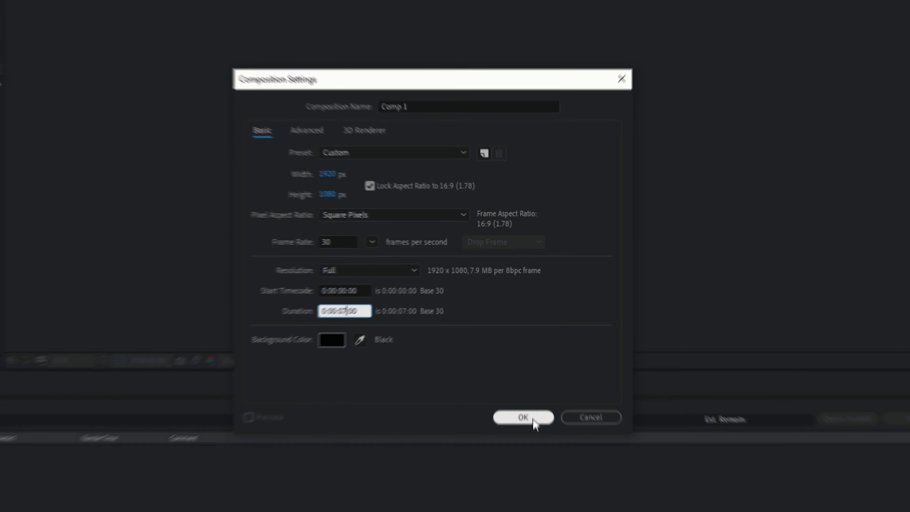
pyautogui.click(533, 419)
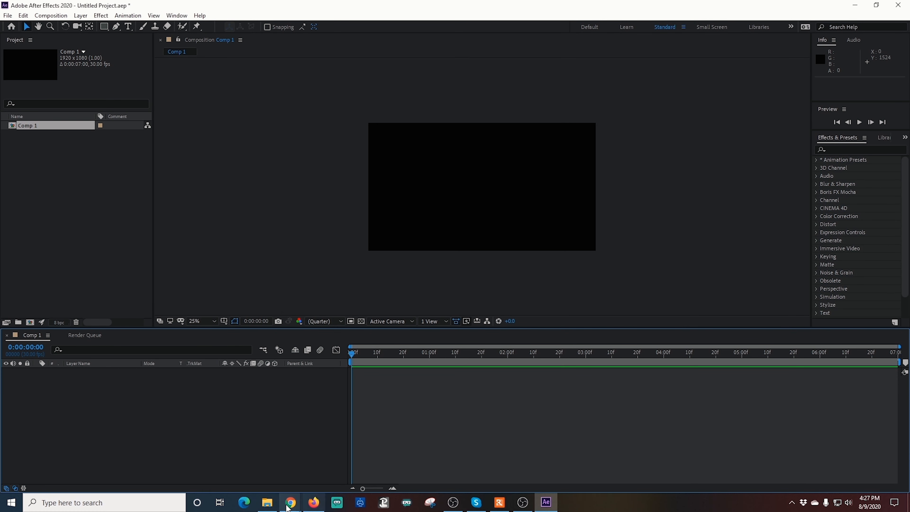
# In File Explorer, find the New overlay Photoshop file in the SSD OBS (E:) New overlay folder and bring it into the After Effects project
pyautogui.click(268, 504)
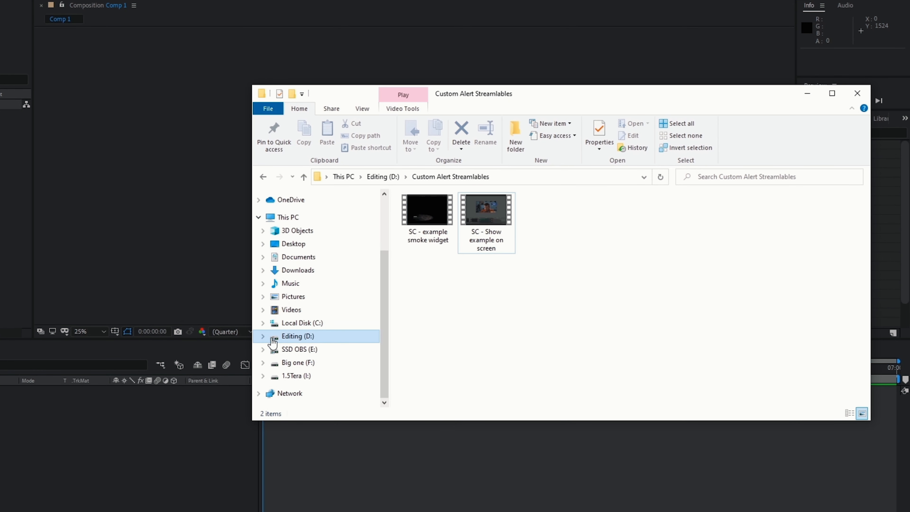
pyautogui.click(294, 349)
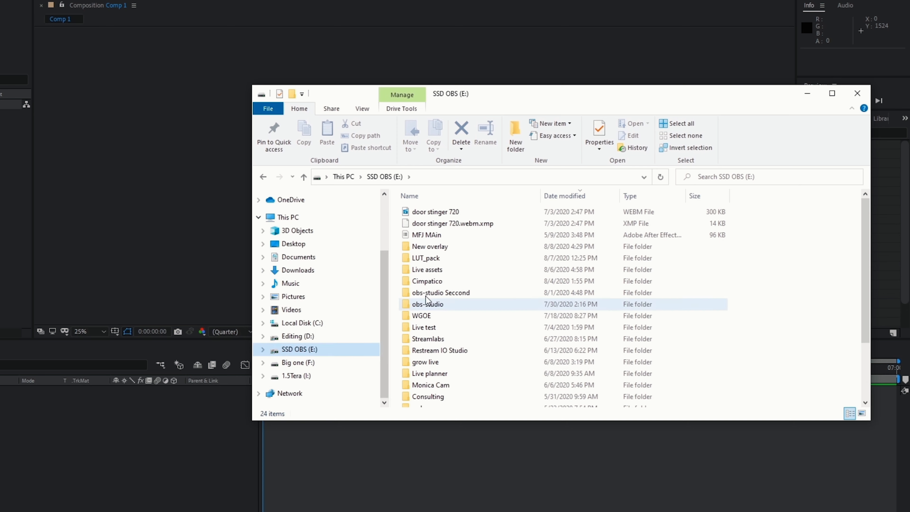
pyautogui.doubleClick(444, 248)
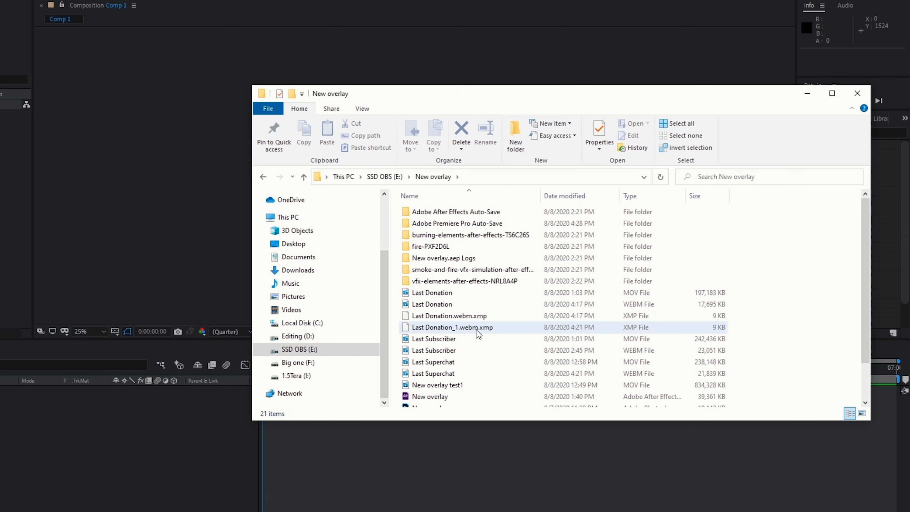
pyautogui.scroll(-2, 477, 331)
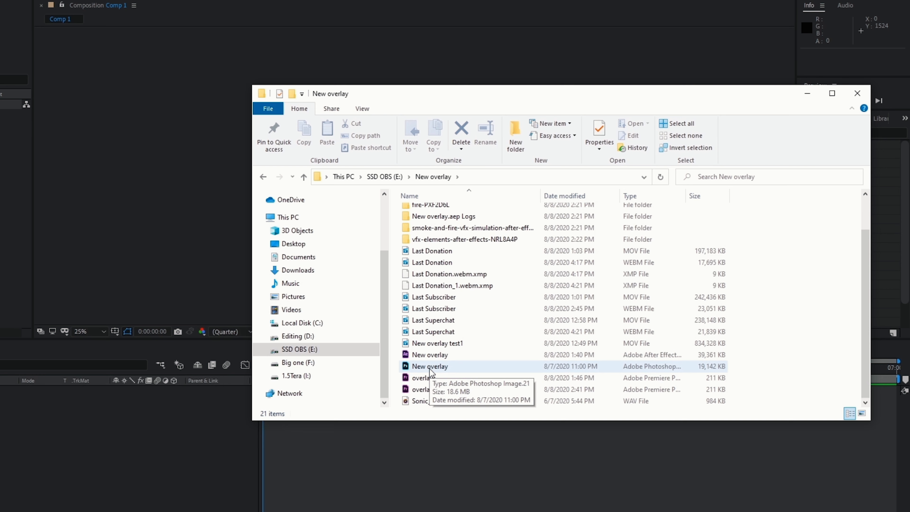
pyautogui.moveTo(431, 370); pyautogui.dragTo(0, 238)
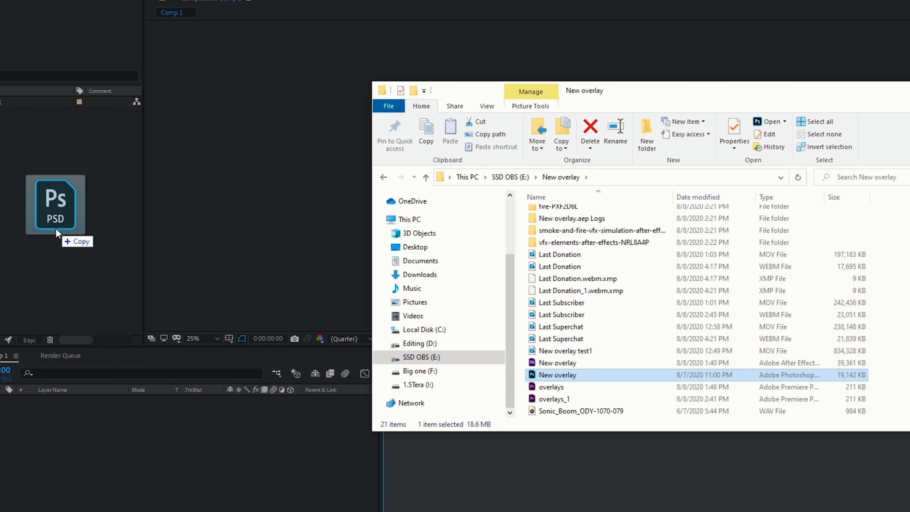
pyautogui.moveTo(56, 233); pyautogui.dragTo(309, 195)
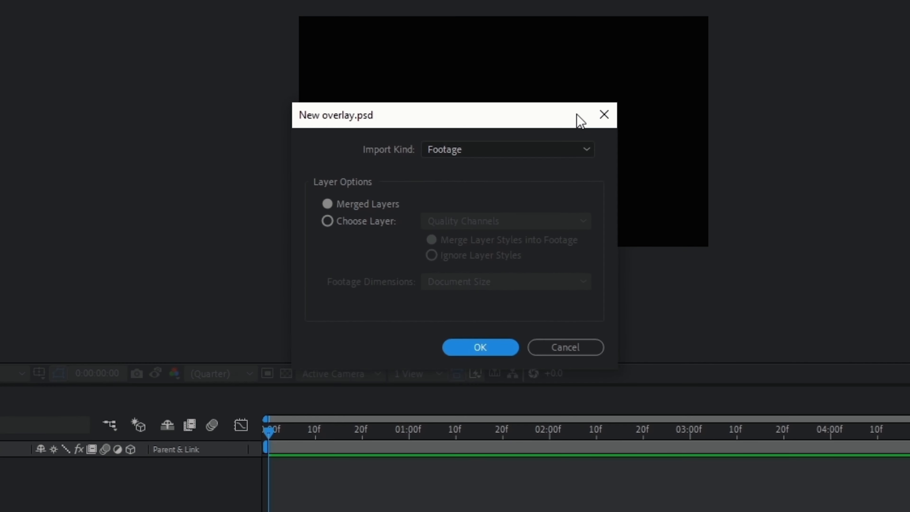
# Import New overlay.psd as Composition - Retain Layer Sizes with Editable Layer Styles
pyautogui.click(586, 151)
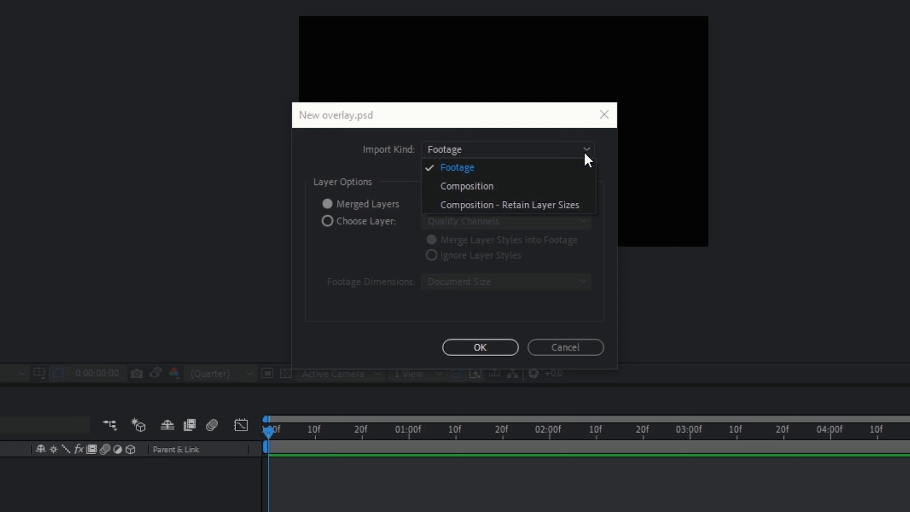
pyautogui.click(565, 215)
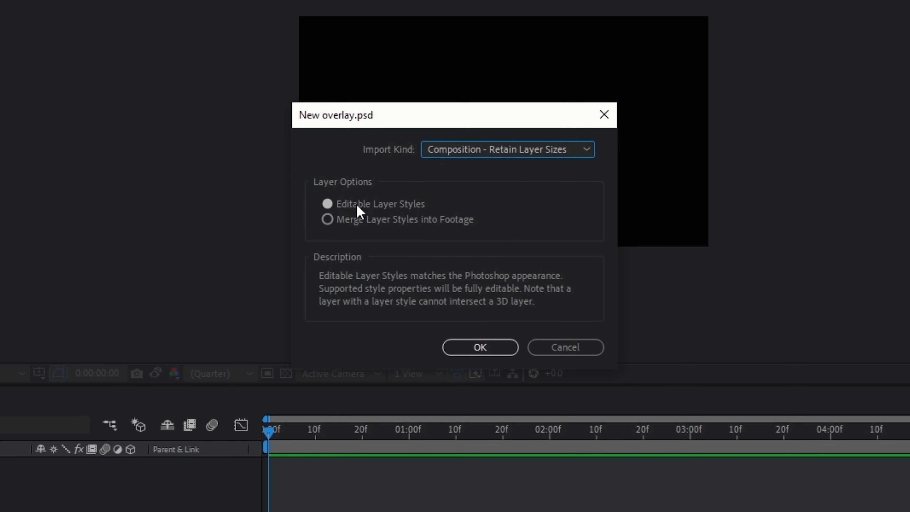
pyautogui.click(465, 347)
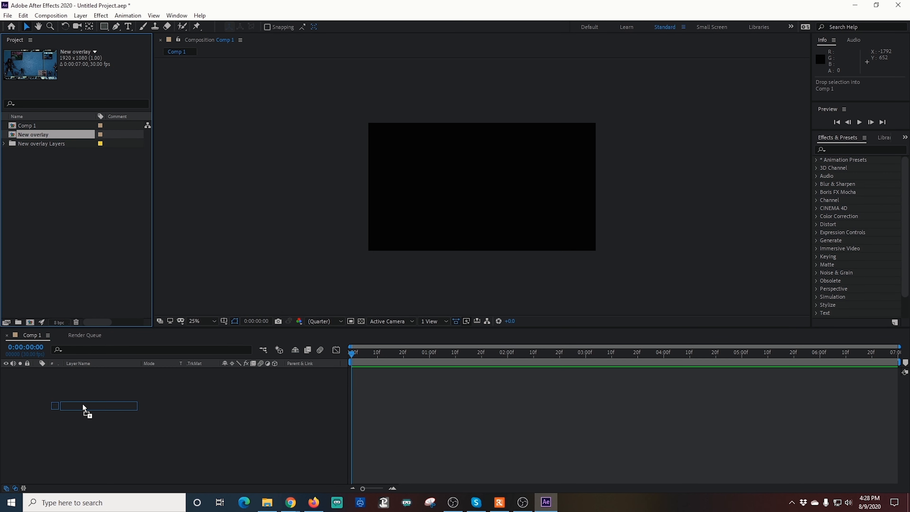
# Add the New overlay composition to the Comp 1 timeline and open it to access its layers
pyautogui.moveTo(83, 408); pyautogui.dragTo(83, 407)
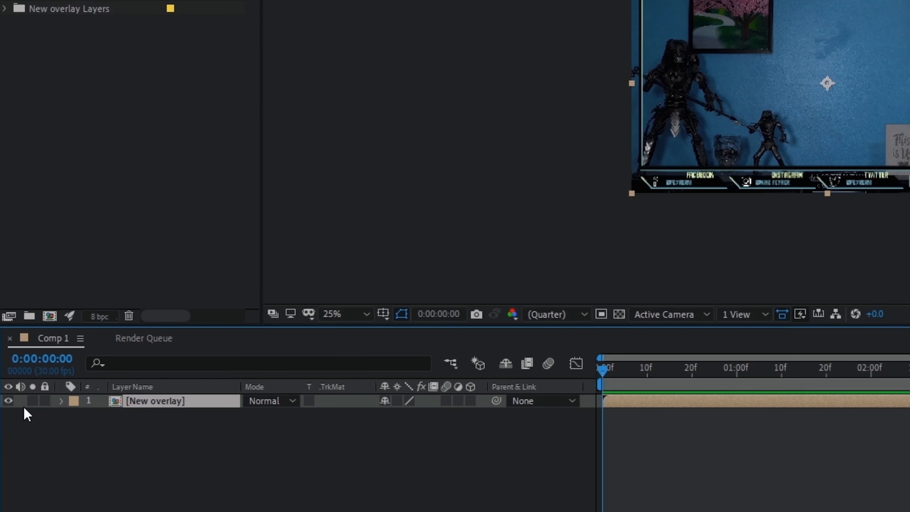
pyautogui.doubleClick(144, 403)
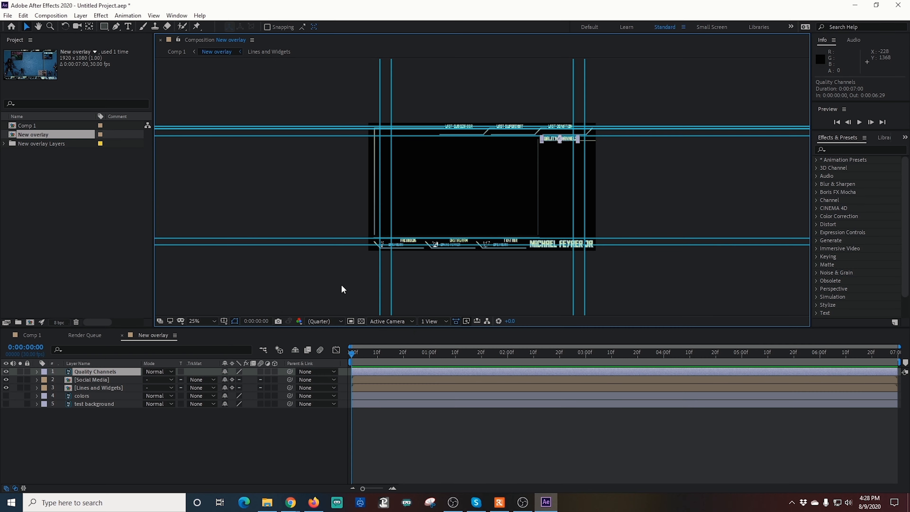
# Deselect the Quality Channels layer and hide the guides in the New overlay composition
pyautogui.click(349, 287)
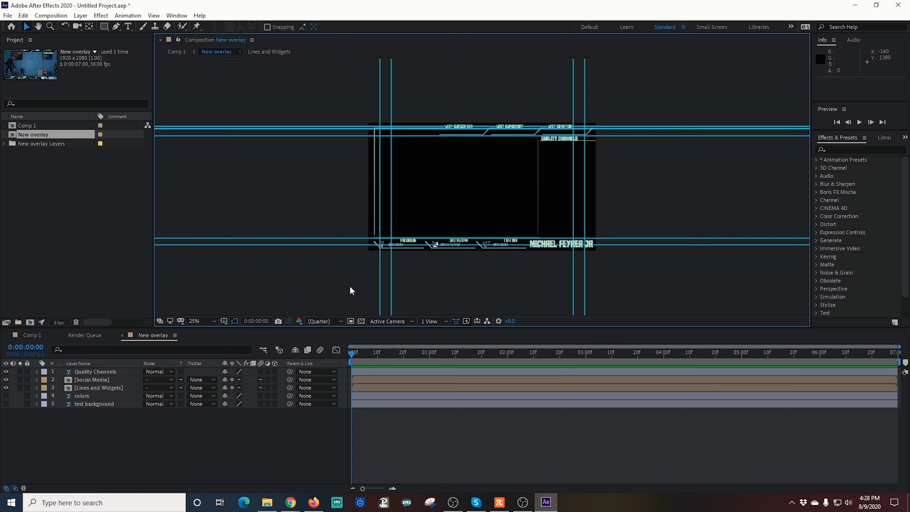
pyautogui.click(154, 15)
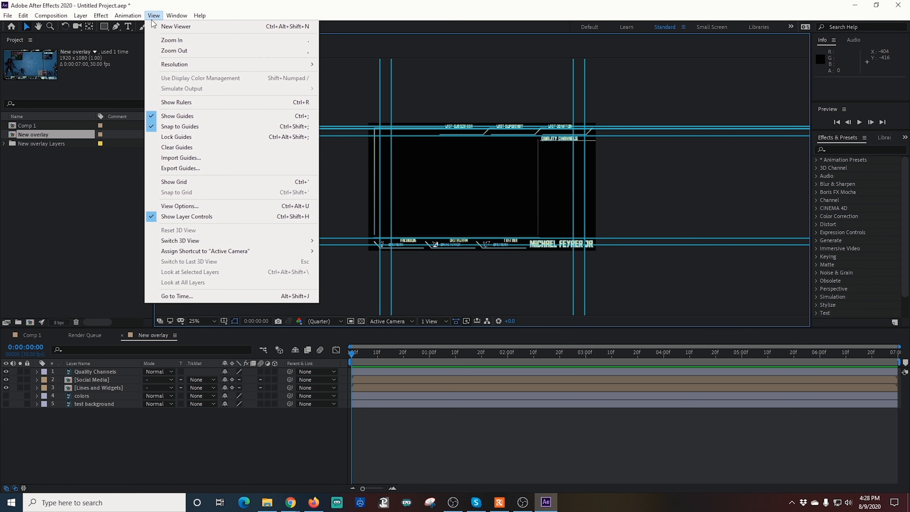
pyautogui.click(187, 118)
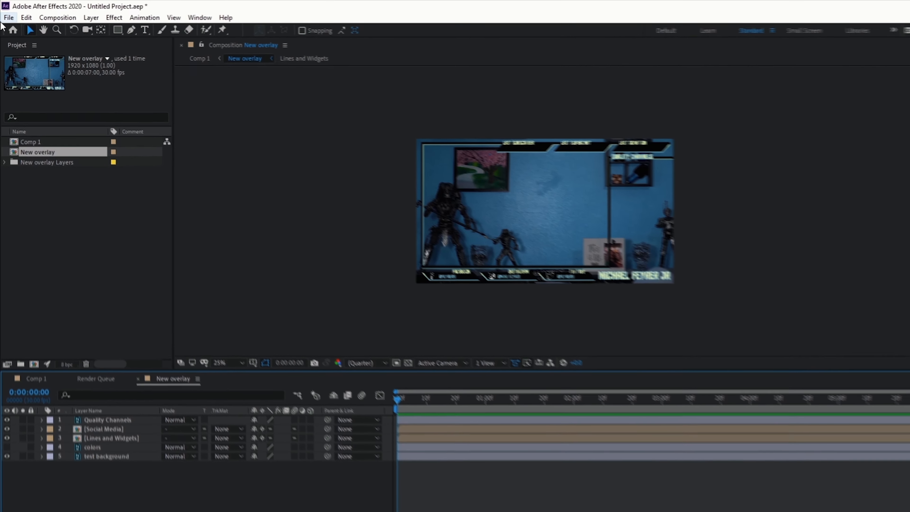
# Import the Smoke And Fire Simulation Pack After Effects project file
pyautogui.click(7, 19)
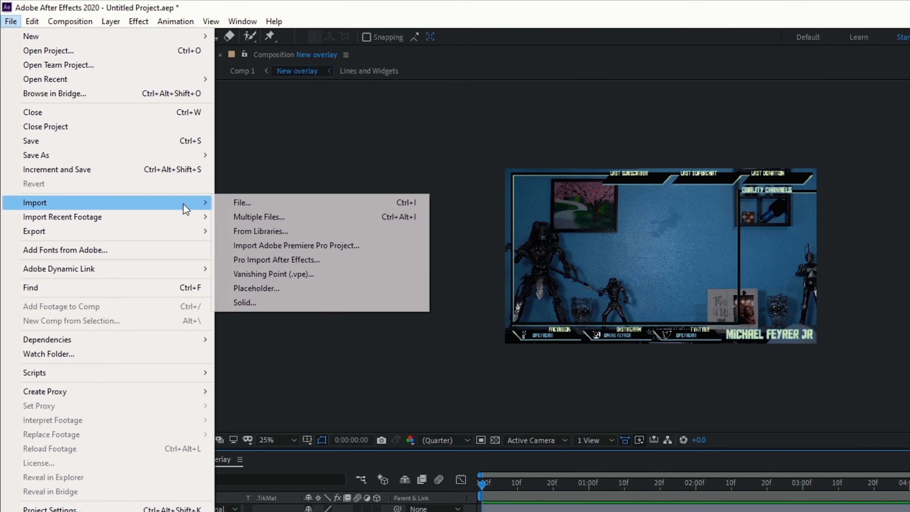
pyautogui.click(242, 202)
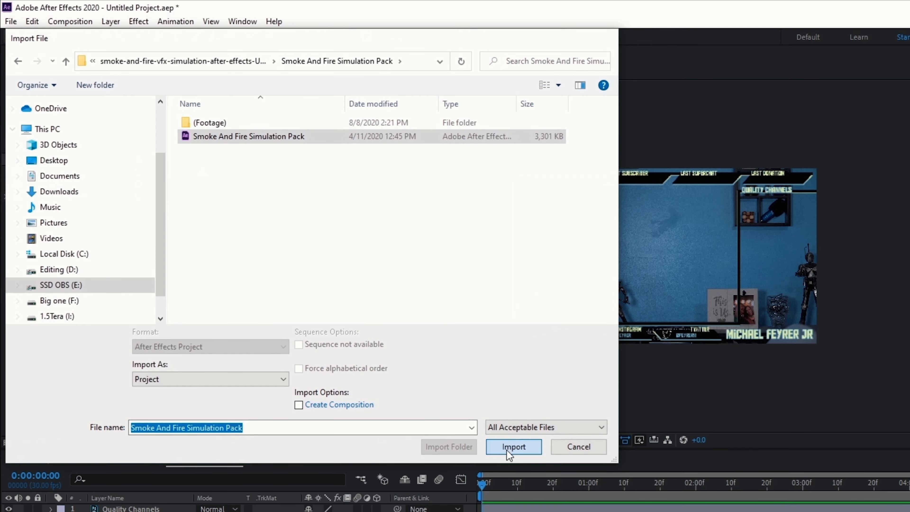
pyautogui.click(509, 450)
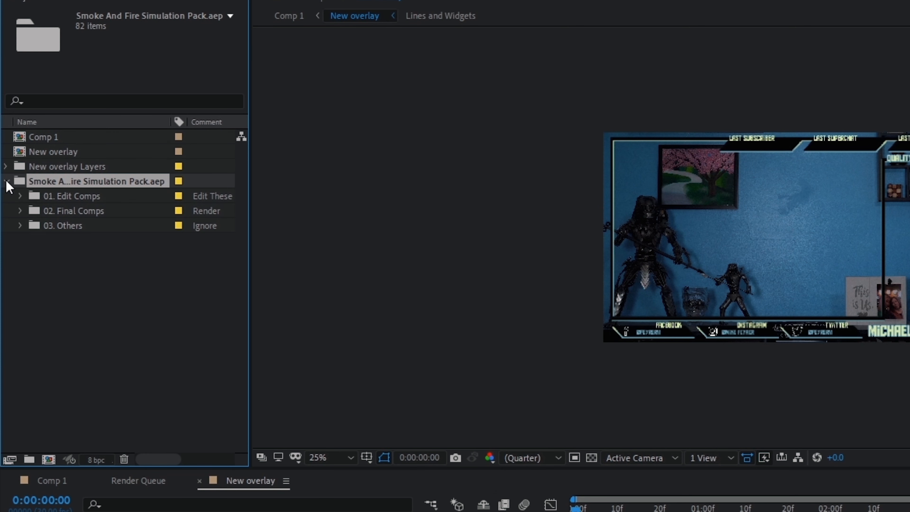
# Examine control compositions 05 and 07 to 12 in the smoke pack's Edit Comps Color folder, closing the ones not needed
pyautogui.click(21, 197)
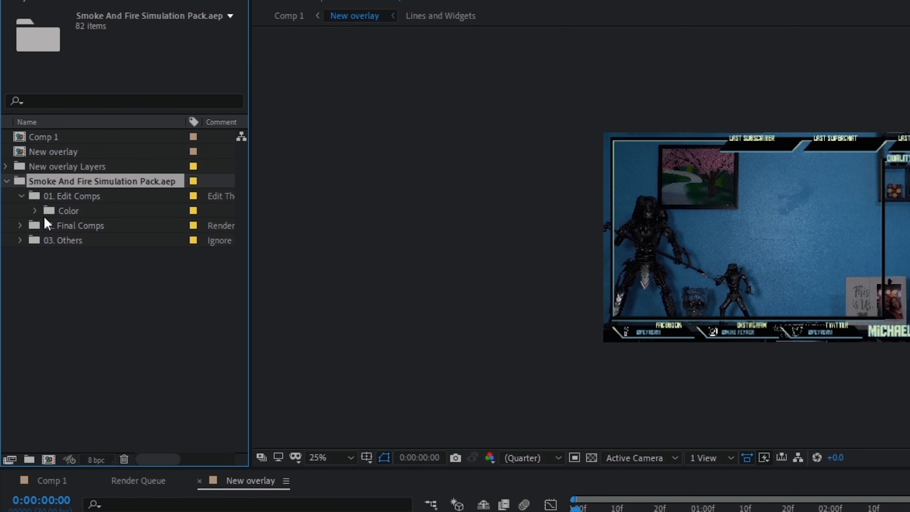
pyautogui.click(36, 211)
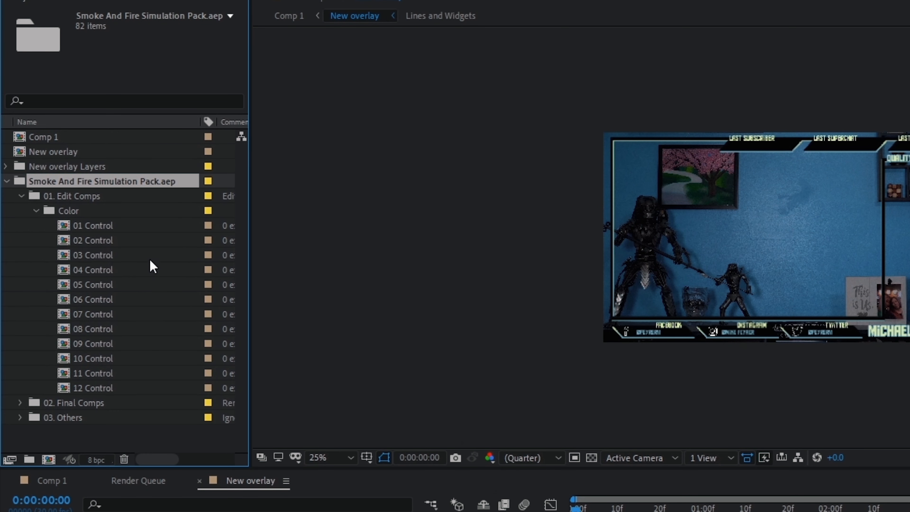
pyautogui.doubleClick(94, 285)
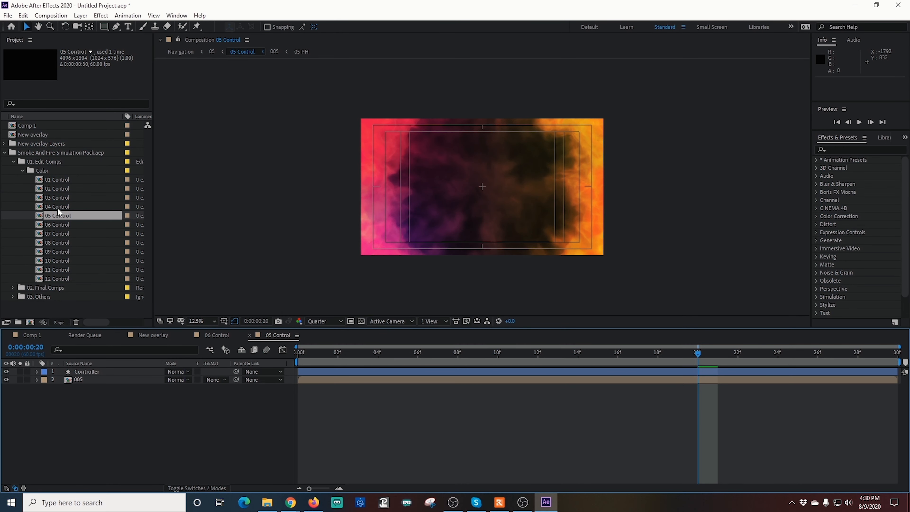
pyautogui.doubleClick(59, 239)
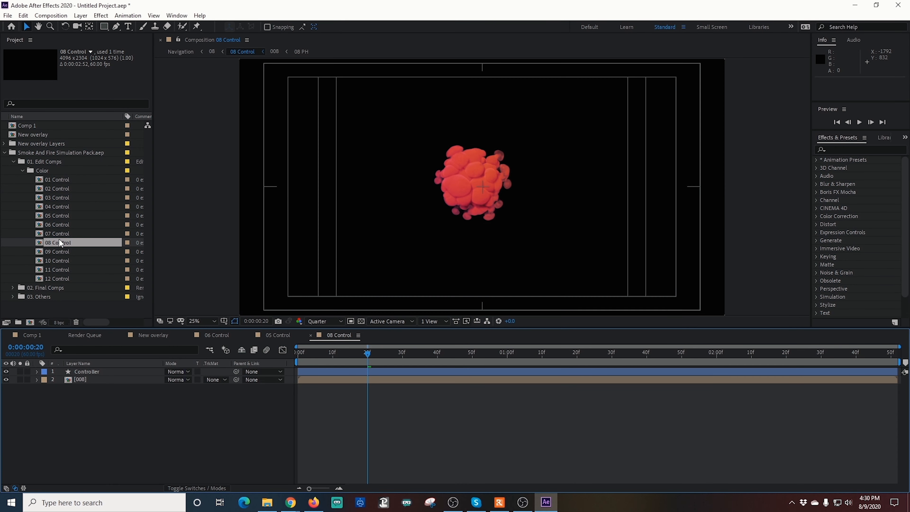
pyautogui.doubleClick(59, 232)
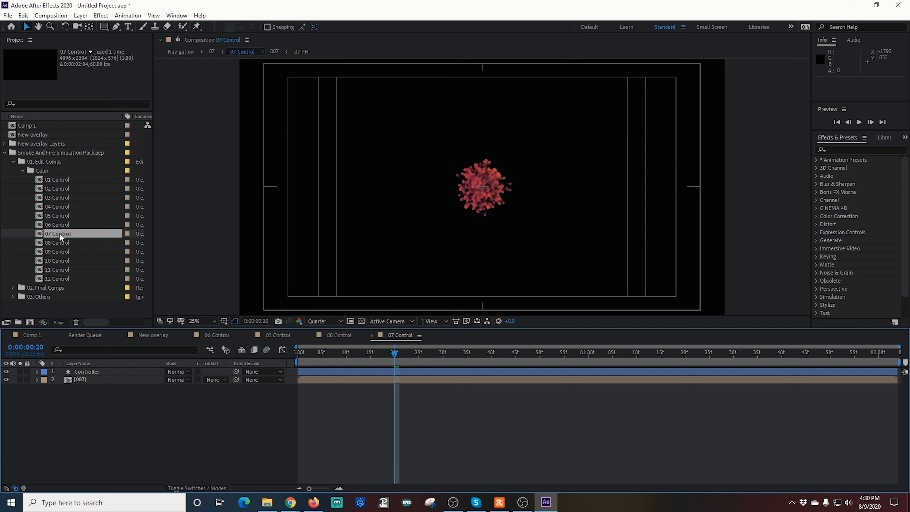
pyautogui.doubleClick(58, 252)
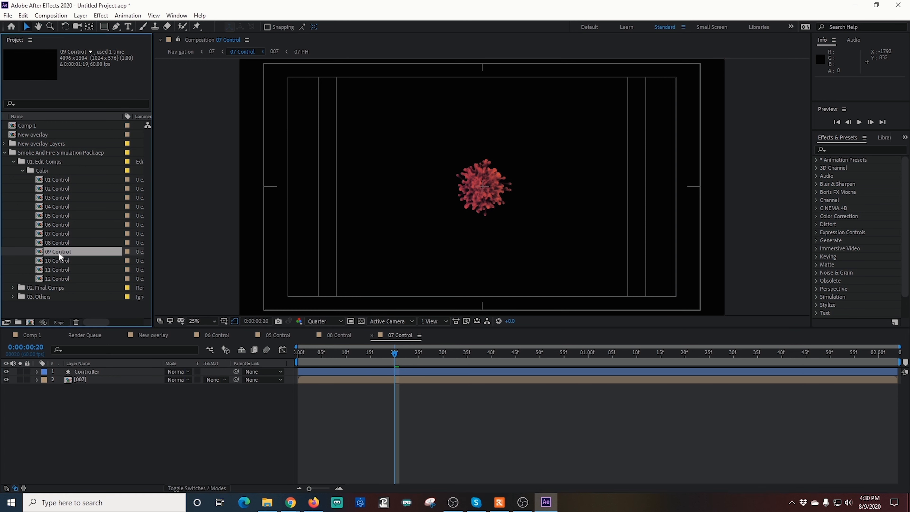
pyautogui.click(63, 256)
pyautogui.doubleClick(62, 255)
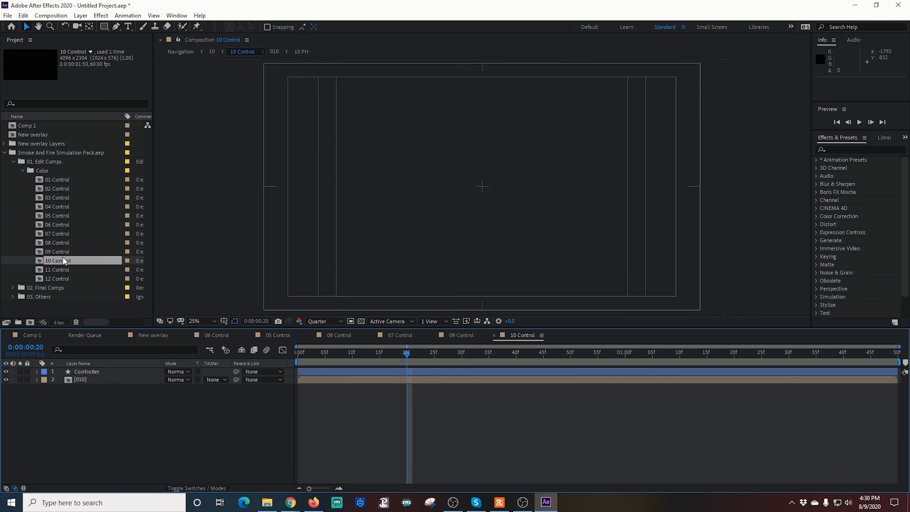
pyautogui.doubleClick(67, 269)
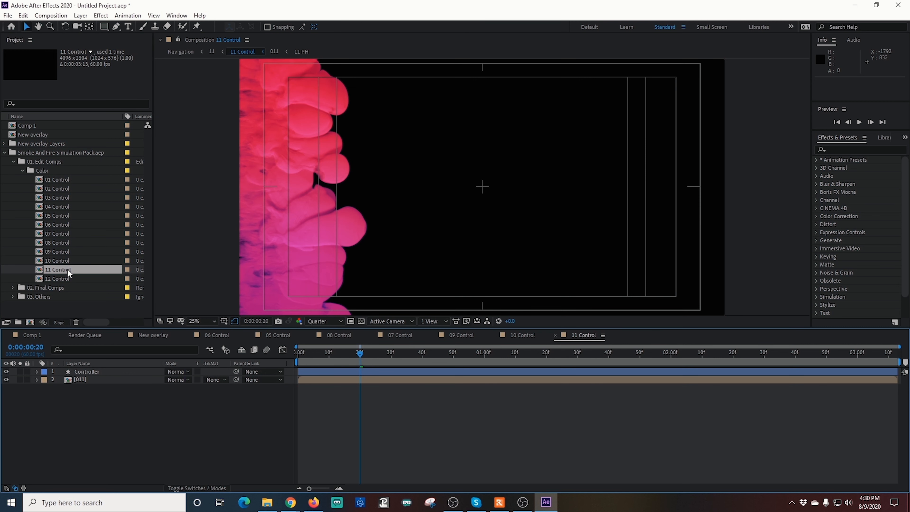
pyautogui.doubleClick(59, 278)
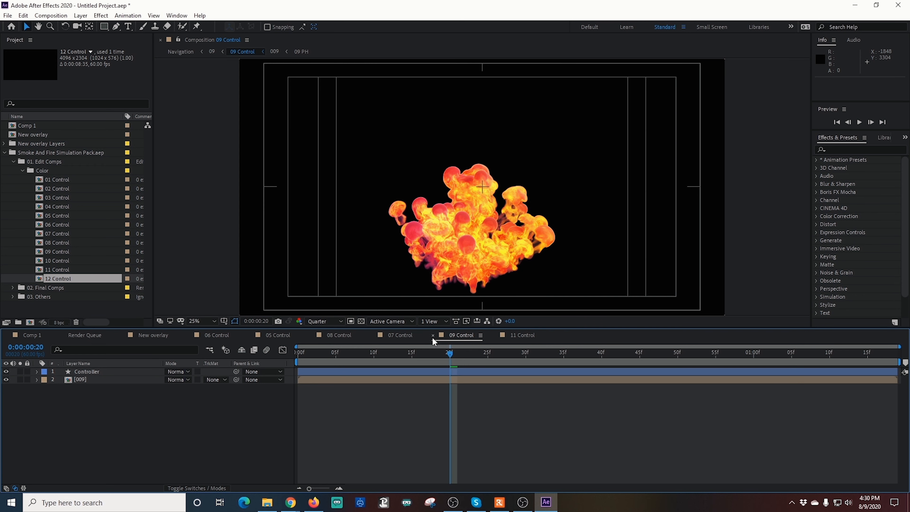
pyautogui.click(433, 336)
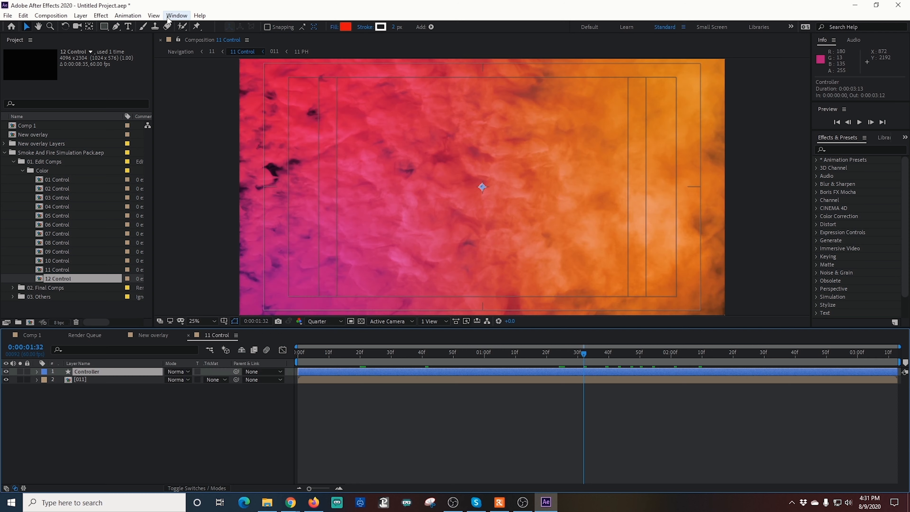
# Show the effect controls of the Controller layer in 11 Control and change Colorize Color 1 and Colorize Color 2 to dark grey
pyautogui.click(177, 15)
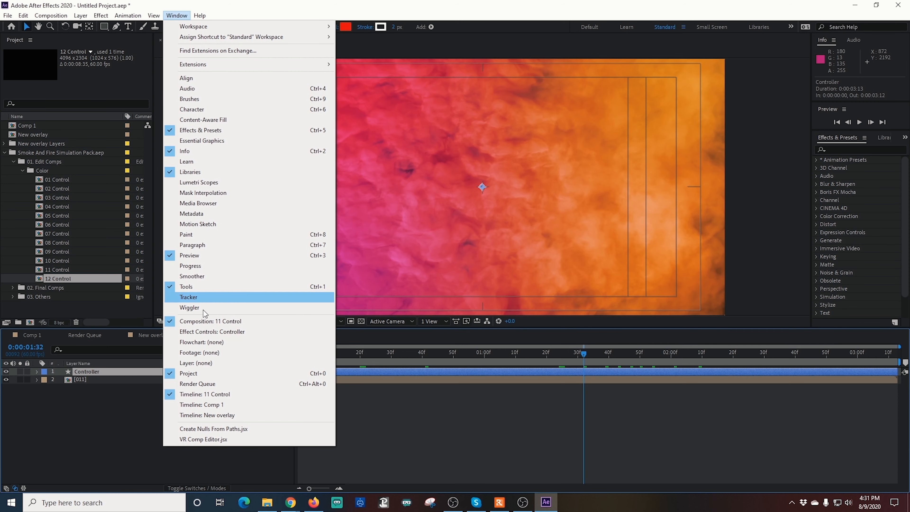
pyautogui.click(204, 334)
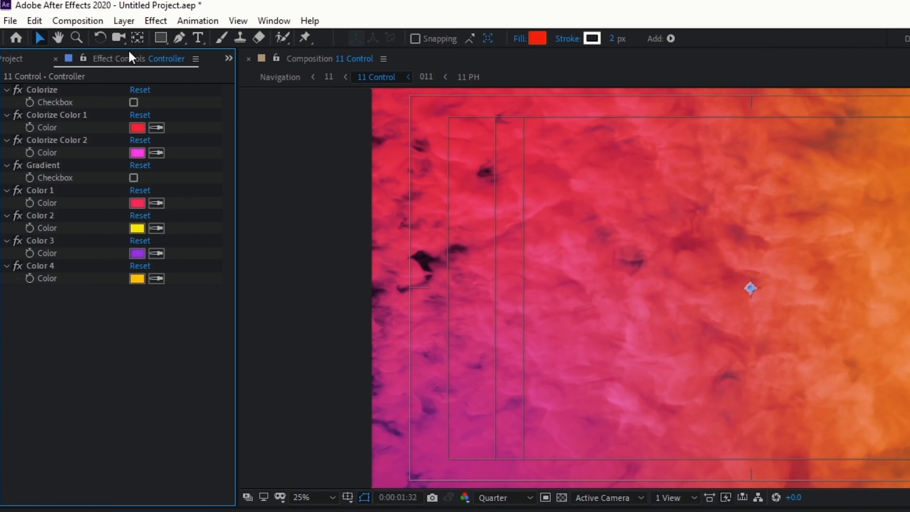
pyautogui.click(137, 127)
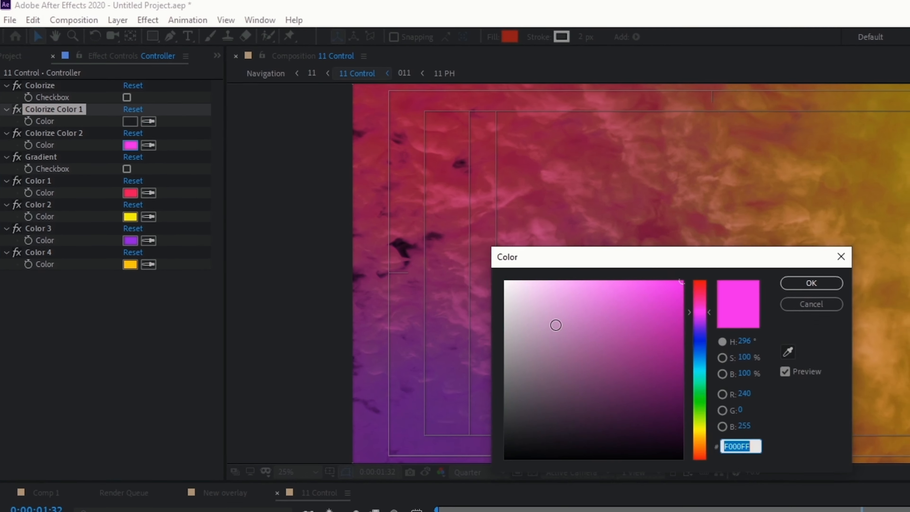
pyautogui.click(811, 283)
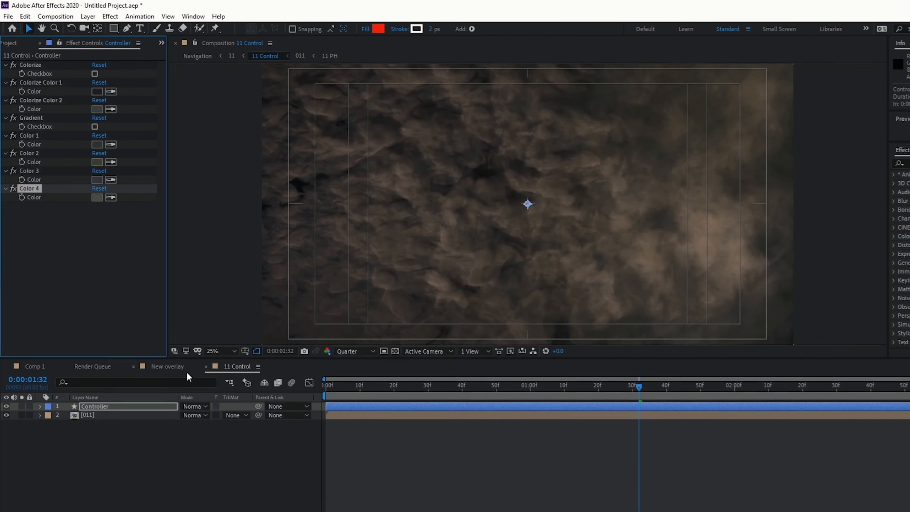
# Add the 11 Control composition to the New overlay composition as its top layer
pyautogui.click(161, 359)
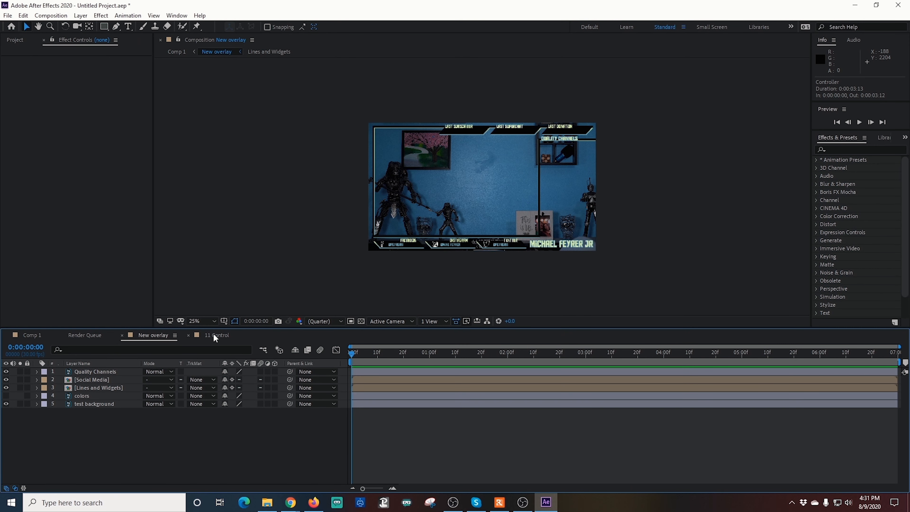
pyautogui.click(213, 336)
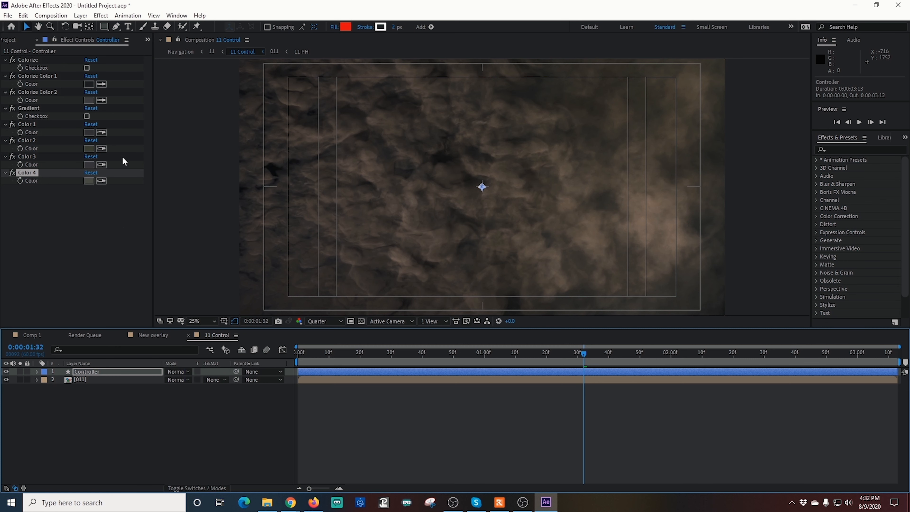
pyautogui.click(13, 40)
pyautogui.moveTo(58, 269); pyautogui.dragTo(97, 405)
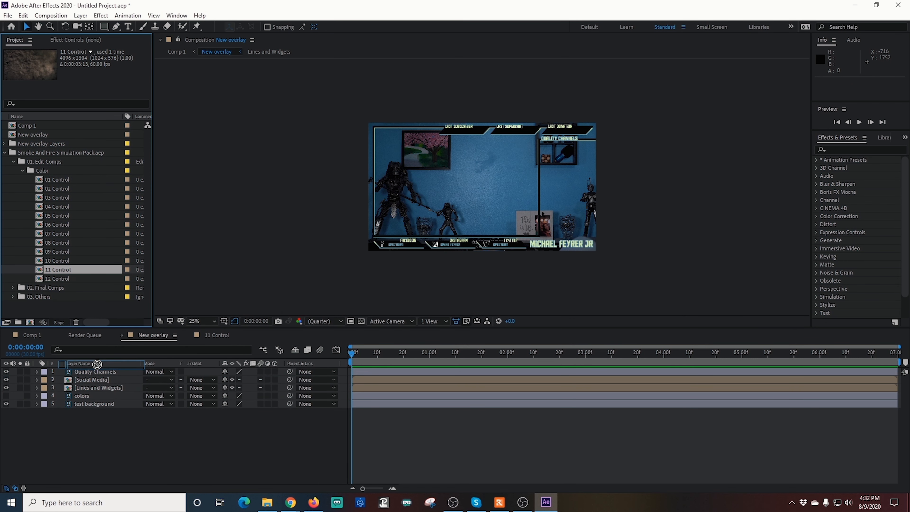
pyautogui.moveTo(97, 372); pyautogui.dragTo(97, 372)
# Preview the smoke at about 0:00:01:04 in New overlay and hide the 11 Control layer
pyautogui.click(451, 355)
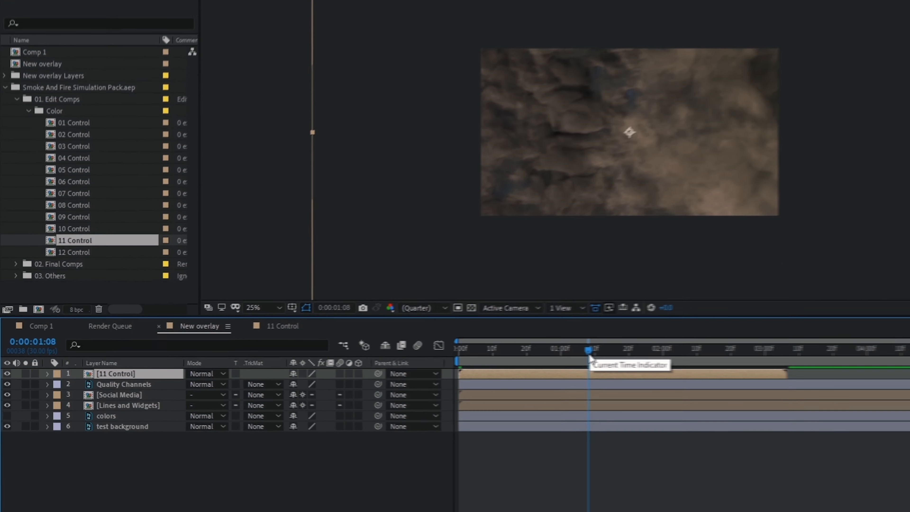
pyautogui.moveTo(589, 355); pyautogui.dragTo(575, 353)
pyautogui.click(6, 374)
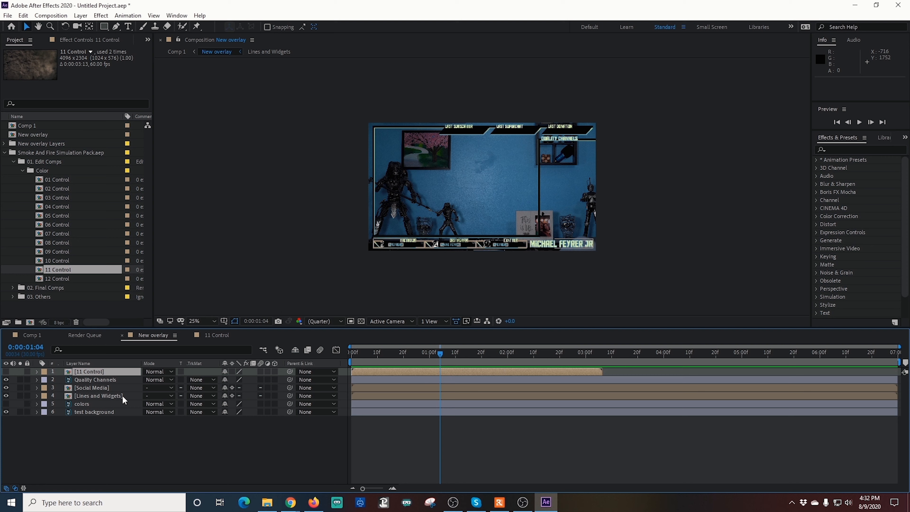
# With no layer selected, set the Rectangle tool to a black fill and no stroke
pyautogui.click(69, 446)
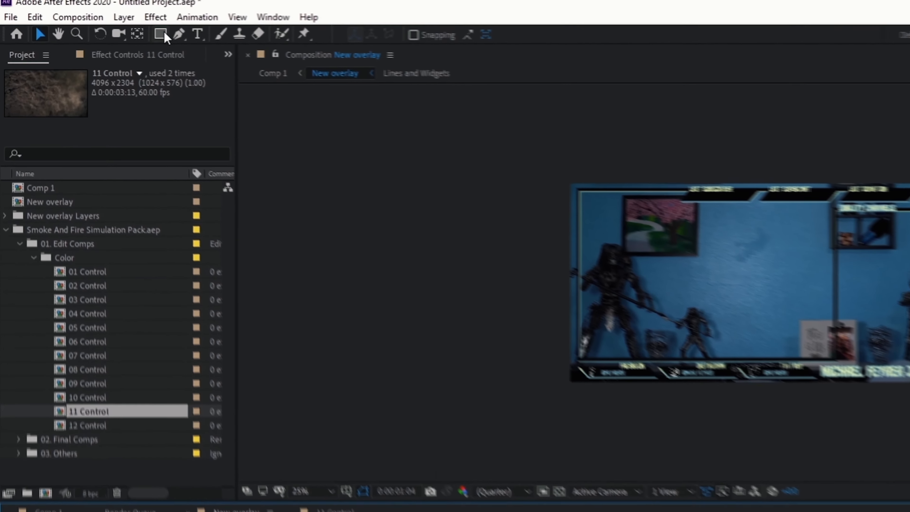
pyautogui.click(105, 27)
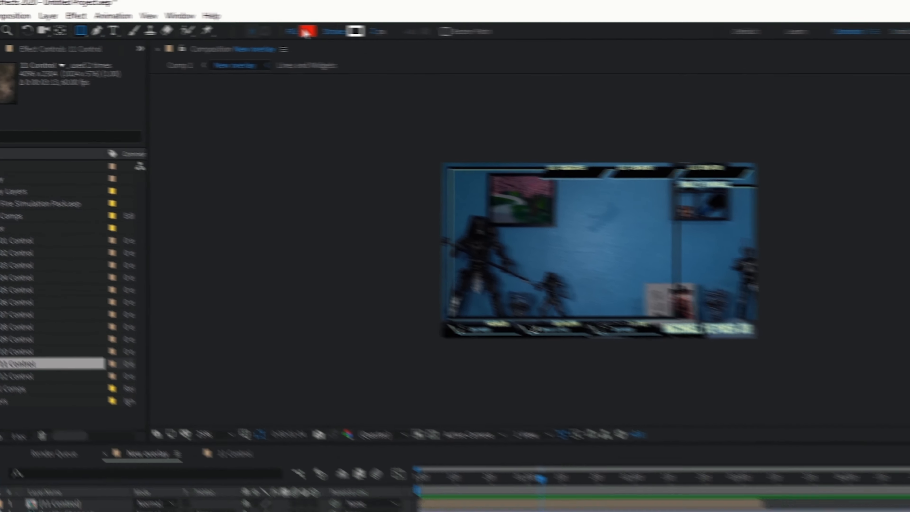
pyautogui.click(433, 35)
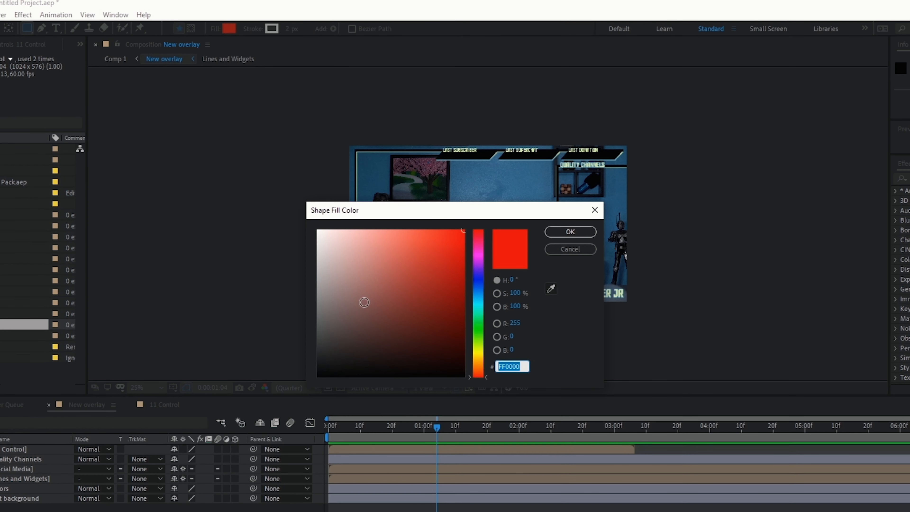
pyautogui.click(571, 232)
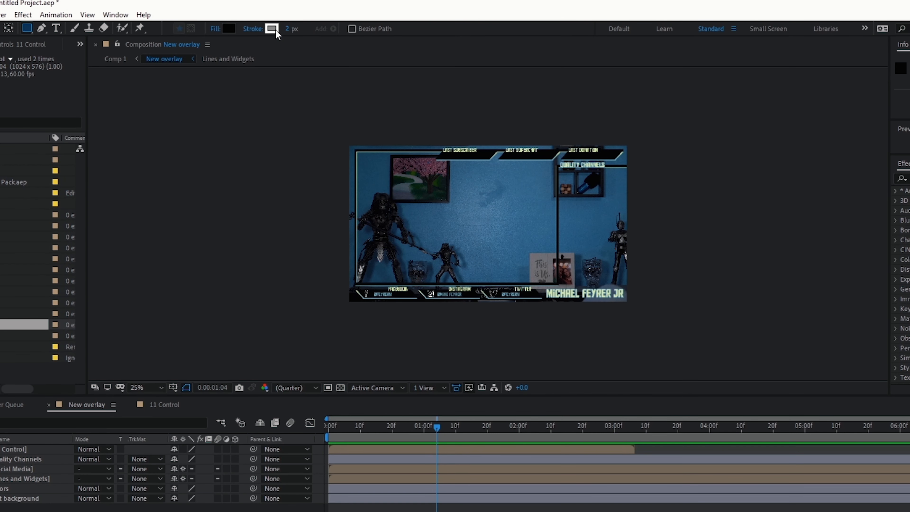
pyautogui.click(272, 29)
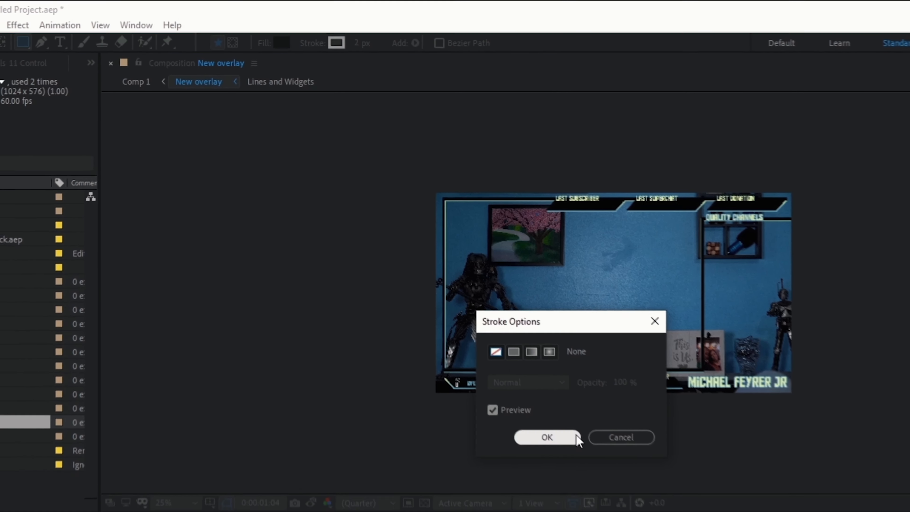
pyautogui.click(576, 438)
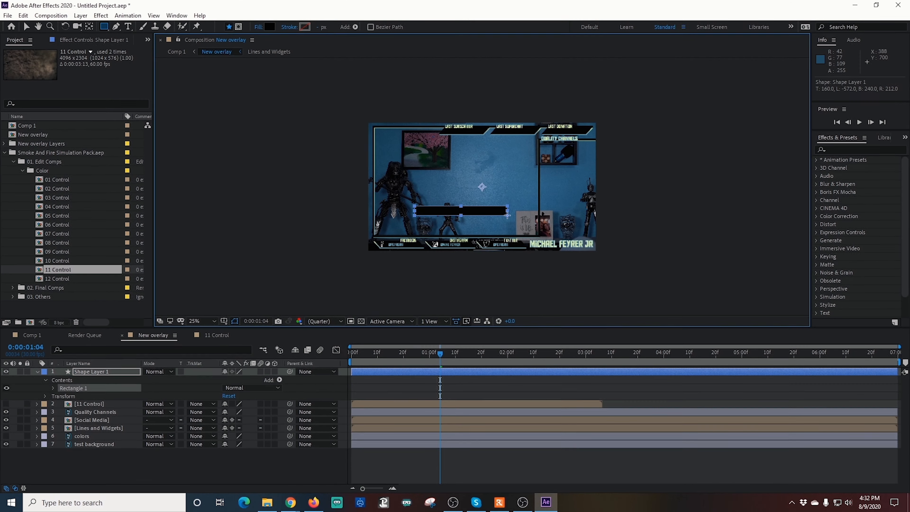
# Draw a long, thin black bar about 76 px high just above the social media strip and adjust its placement
pyautogui.moveTo(507, 214); pyautogui.dragTo(506, 216)
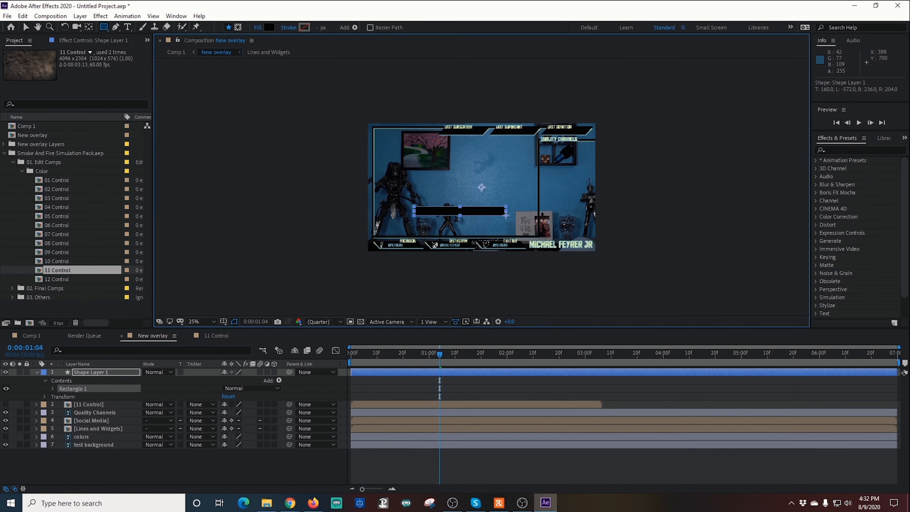
pyautogui.press('v')
pyautogui.moveTo(484, 214)
pyautogui.mouseDown()
pyautogui.moveTo(484, 228)
pyautogui.moveTo(496, 221)
pyautogui.mouseUp()
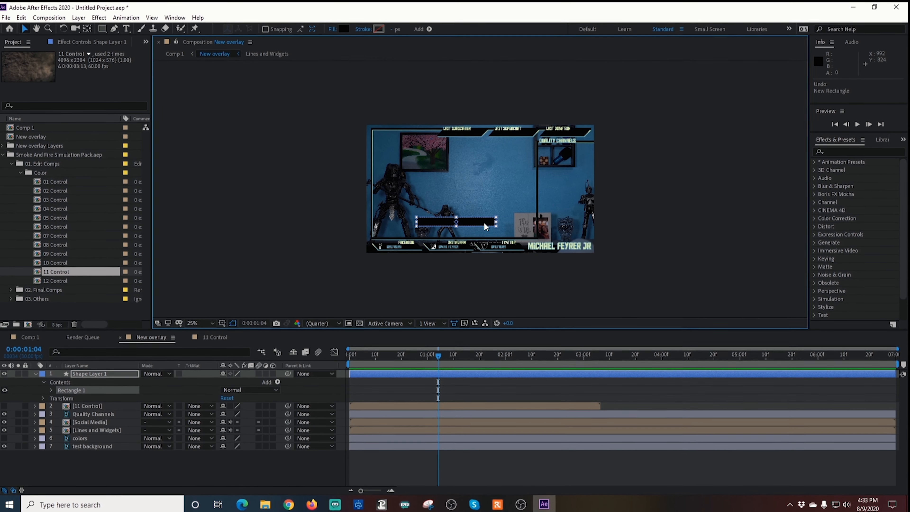
# Show the character settings and choose Aldo the Apache as the font
pyautogui.click(174, 17)
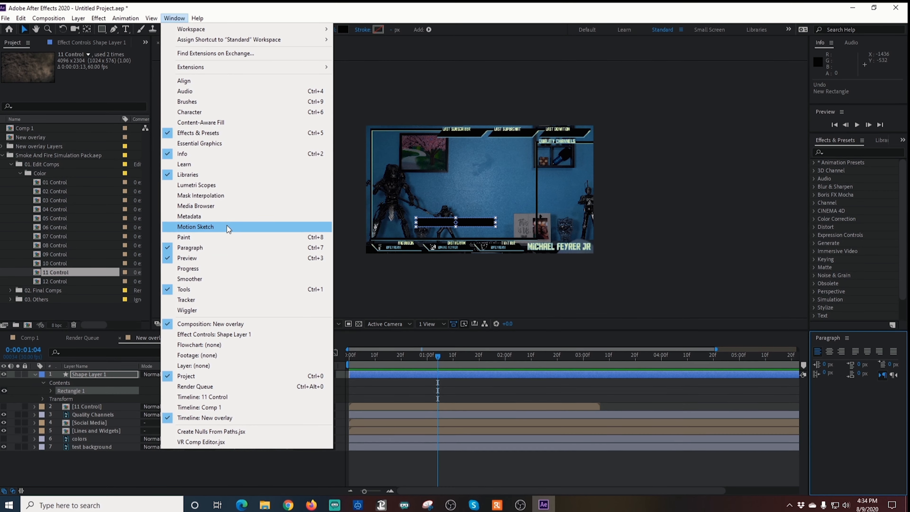
pyautogui.click(227, 115)
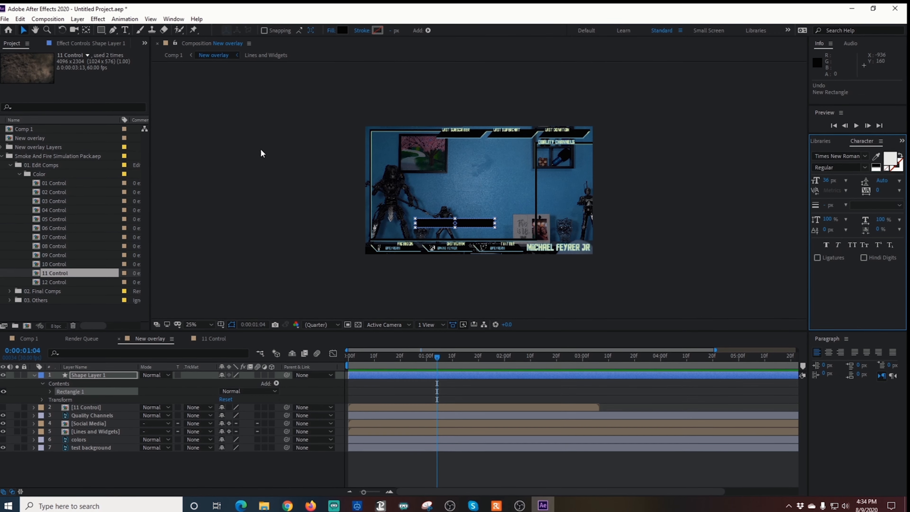
pyautogui.click(865, 159)
pyautogui.scroll(10, 792, 235)
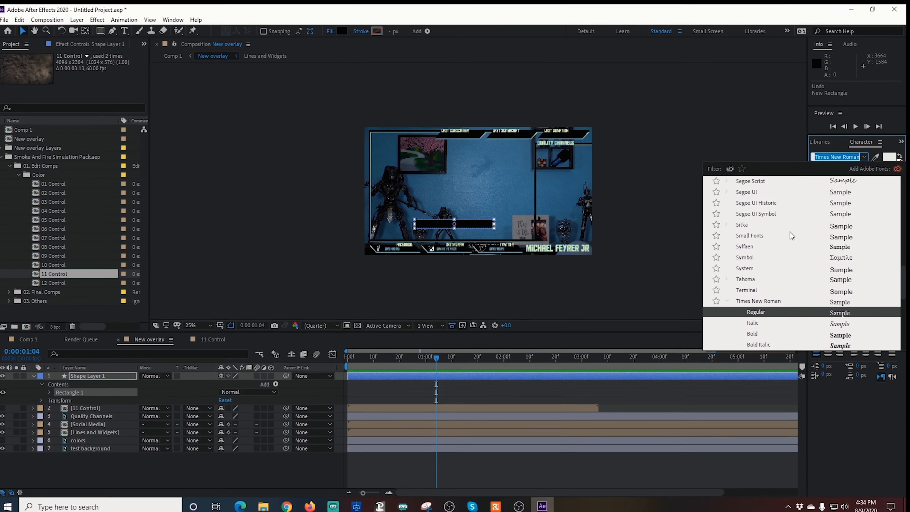
pyautogui.scroll(5, 792, 230)
pyautogui.click(782, 182)
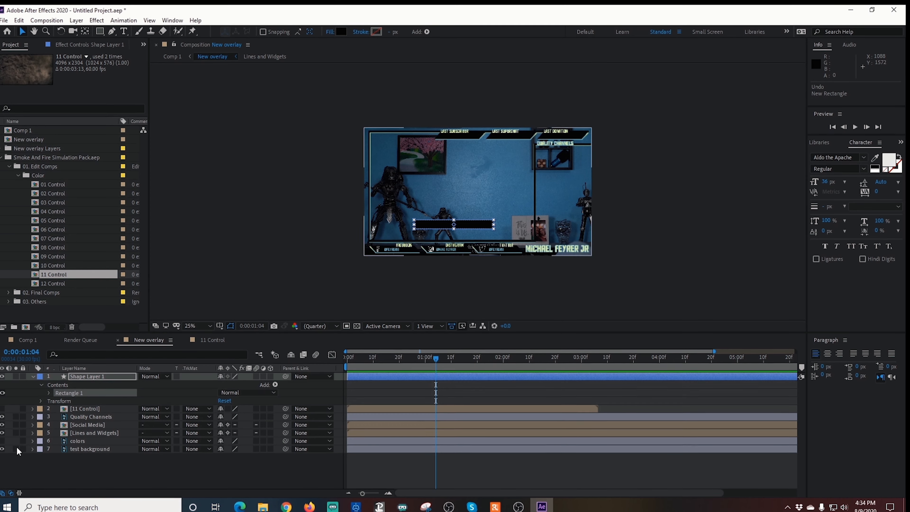
# Sample a light green text fill and a blue text stroke from the temporarily shown colors layer
pyautogui.click(2, 441)
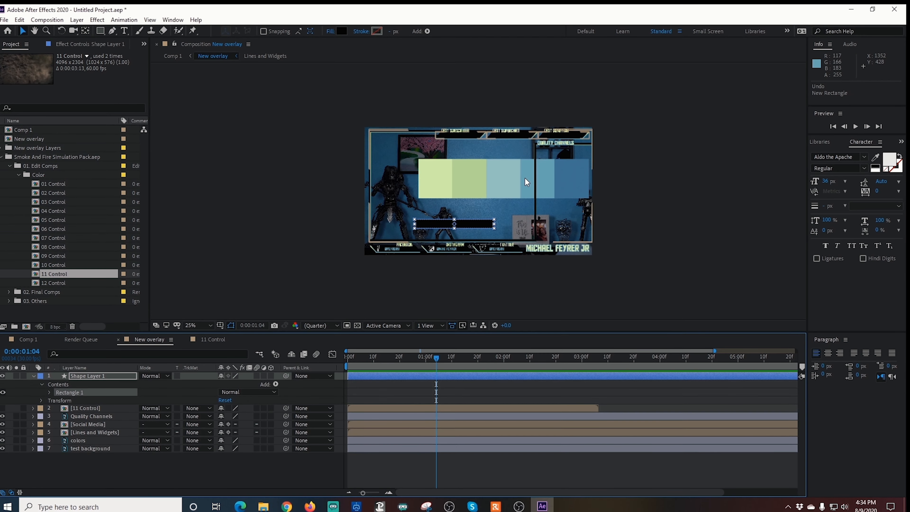
pyautogui.click(877, 160)
pyautogui.click(471, 179)
pyautogui.click(901, 172)
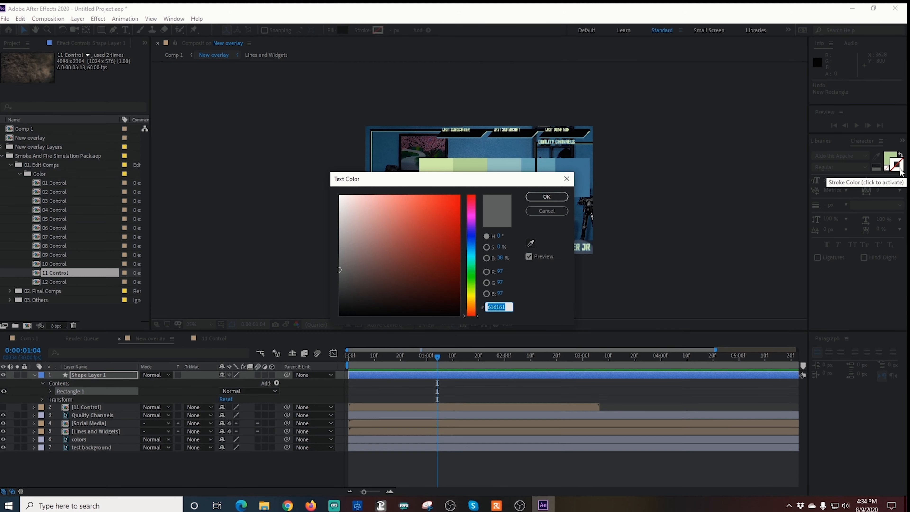
pyautogui.click(531, 244)
pyautogui.click(544, 166)
pyautogui.click(547, 197)
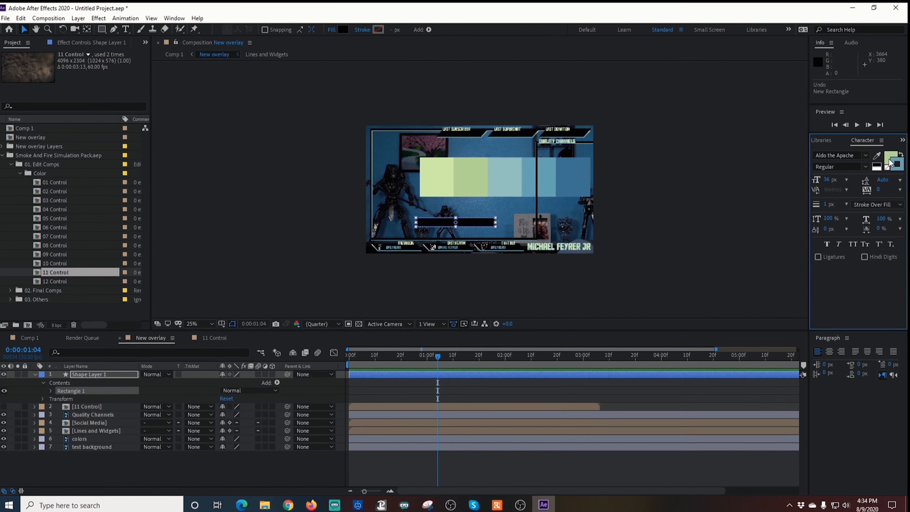
pyautogui.click(3, 438)
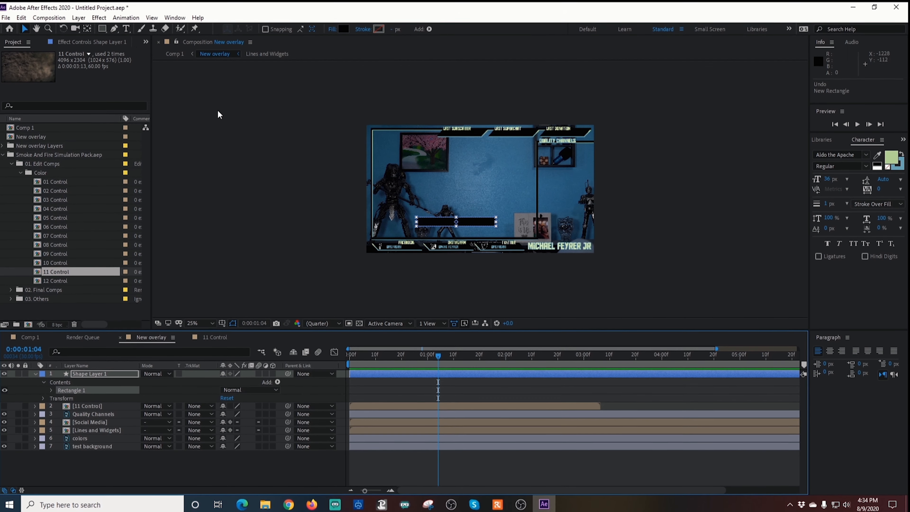
# Add the text "Thanks" over the start of the black bar and set its font size to 34 px
pyautogui.hotkey('ctrl', 't')
pyautogui.click(419, 183)
pyautogui.write('Thanks')
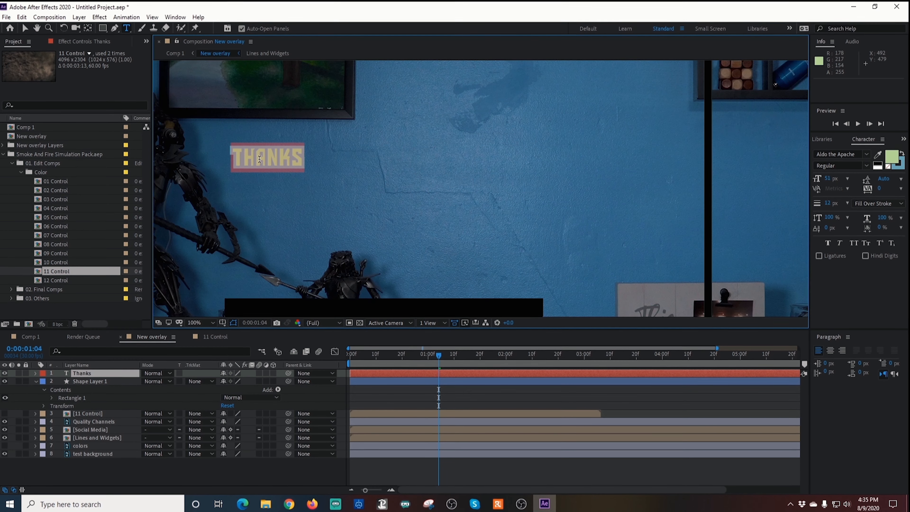
pyautogui.moveTo(273, 159); pyautogui.dragTo(270, 293)
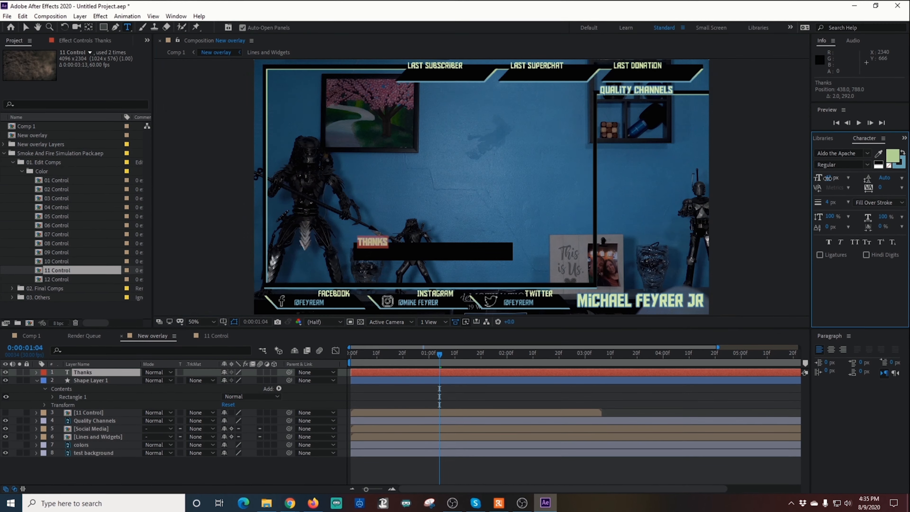
pyautogui.moveTo(828, 178); pyautogui.dragTo(824, 179)
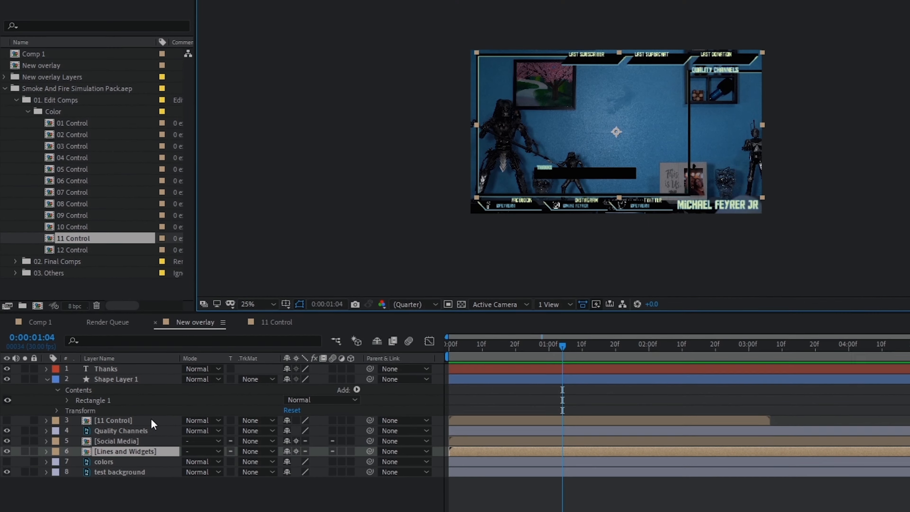
# Move the 11 Control layer to the top of the layer stack and make it visible
pyautogui.moveTo(151, 423); pyautogui.dragTo(147, 373)
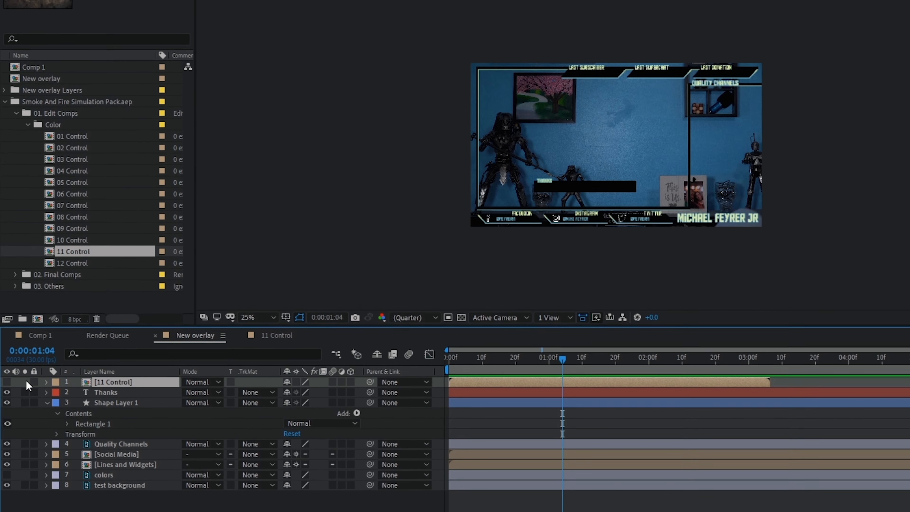
pyautogui.click(7, 383)
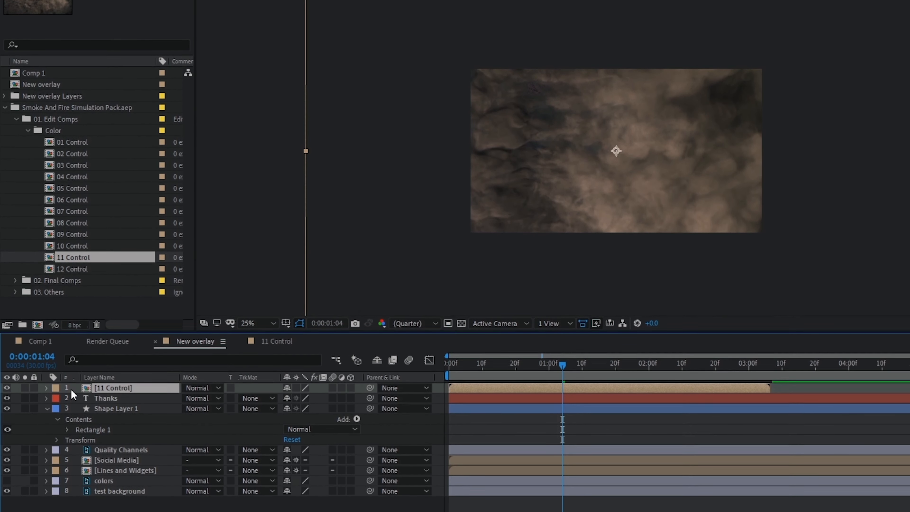
# Scale the 11 Control layer to 29% and position it at 820, 728 around the black bar
pyautogui.click(46, 389)
pyautogui.click(58, 400)
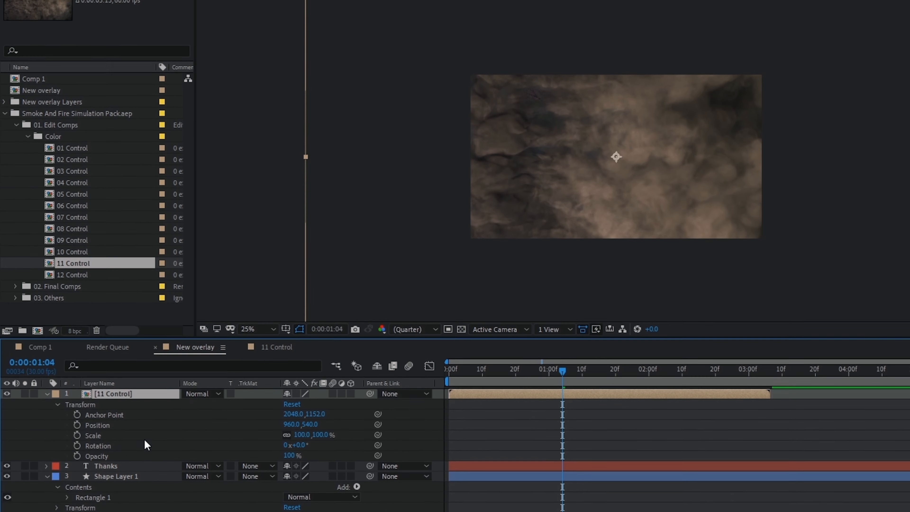
pyautogui.moveTo(305, 437); pyautogui.dragTo(224, 449)
pyautogui.moveTo(311, 432); pyautogui.dragTo(412, 453)
# Move Shape Layer 1 above the 11 Control layer and scrub through the smoke animation
pyautogui.moveTo(144, 483); pyautogui.dragTo(156, 405)
pyautogui.moveTo(522, 389); pyautogui.dragTo(599, 459)
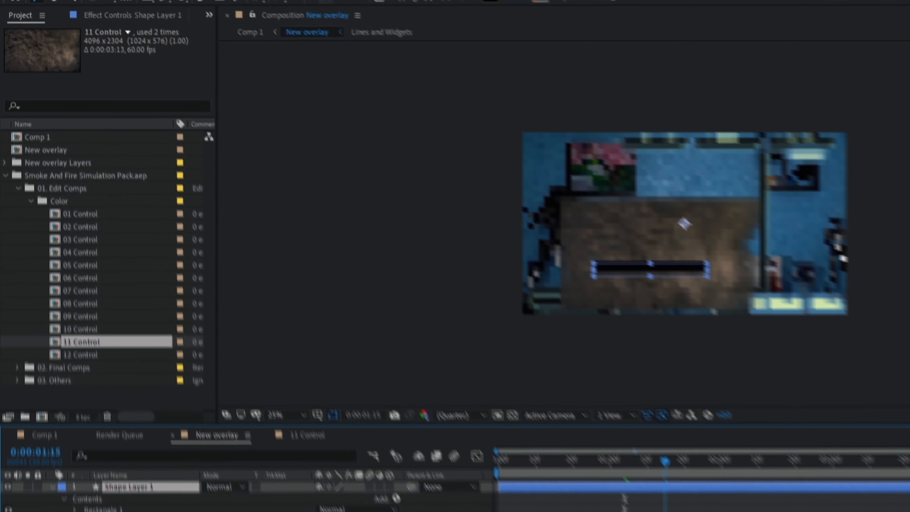
# Draw an elliptical mask about 3365 by 430 px on the 11 Control layer across the black bar
pyautogui.click(147, 1)
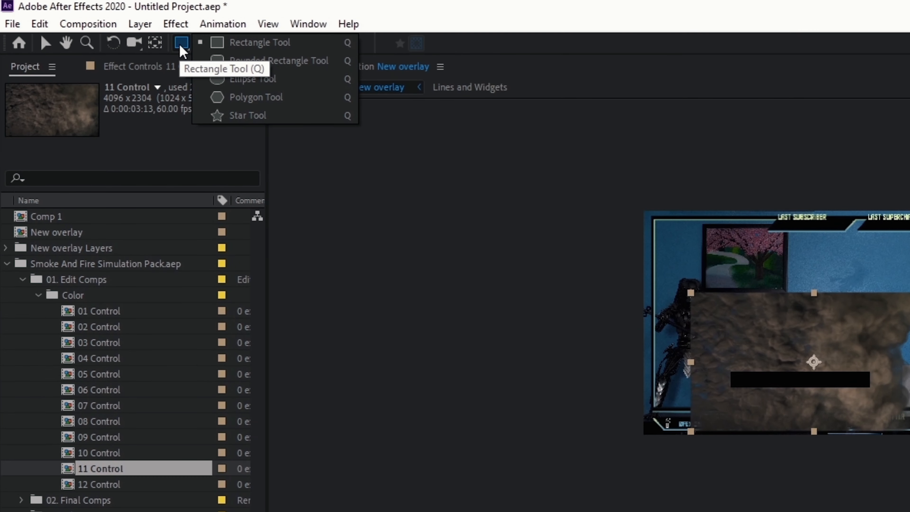
pyautogui.click(224, 81)
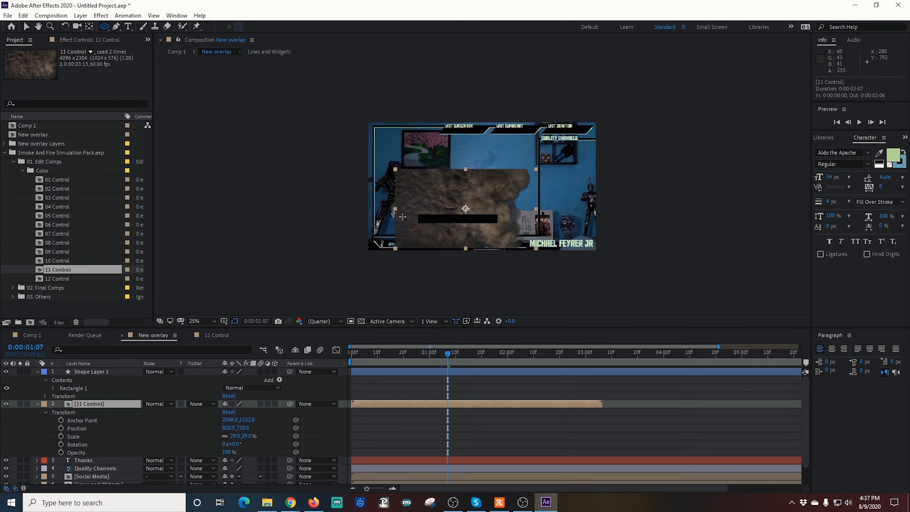
pyautogui.moveTo(402, 218); pyautogui.dragTo(513, 203)
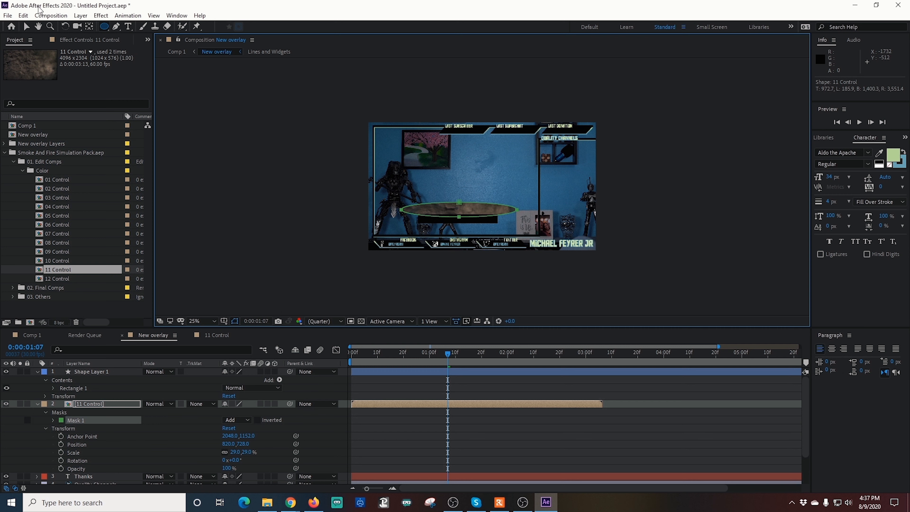
# Enlarge the elliptical mask vertically and narrow it slightly so it surrounds the whole black bar
pyautogui.click(26, 28)
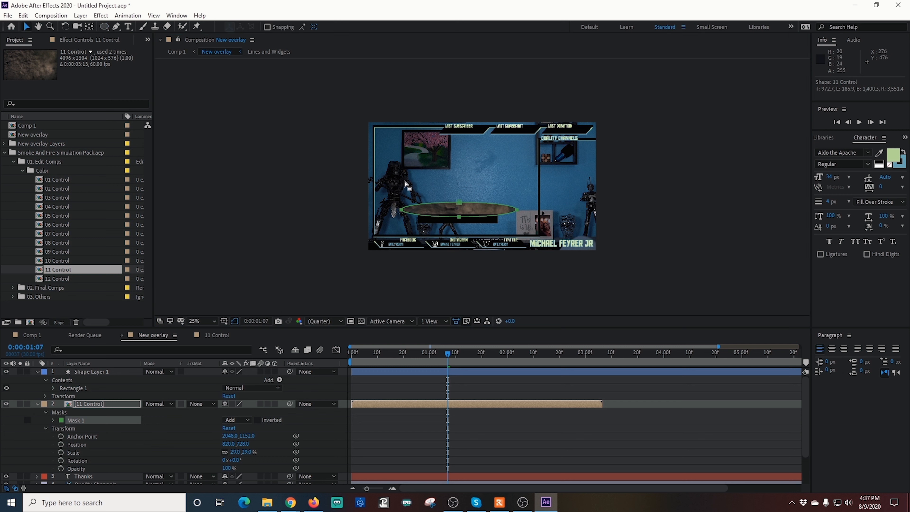
pyautogui.moveTo(460, 217); pyautogui.dragTo(460, 199)
pyautogui.doubleClick(460, 223)
pyautogui.moveTo(518, 217); pyautogui.dragTo(513, 216)
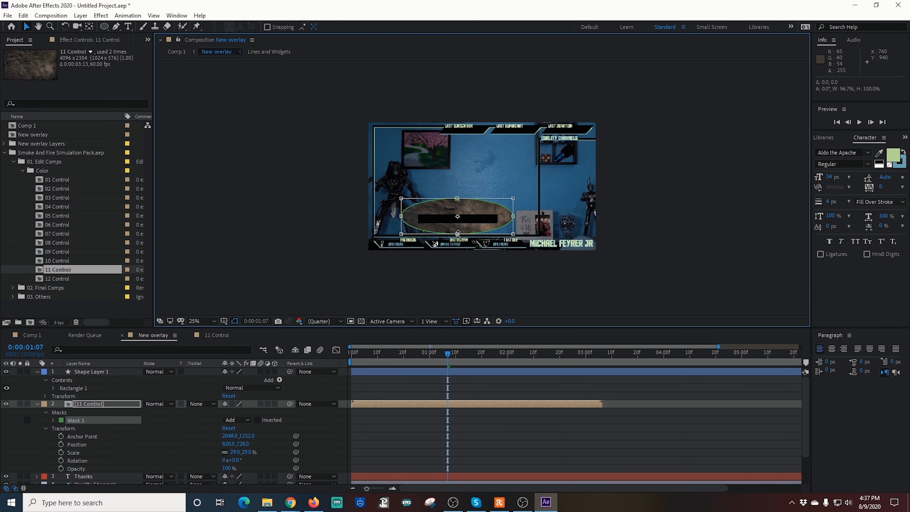
pyautogui.moveTo(458, 233); pyautogui.dragTo(458, 236)
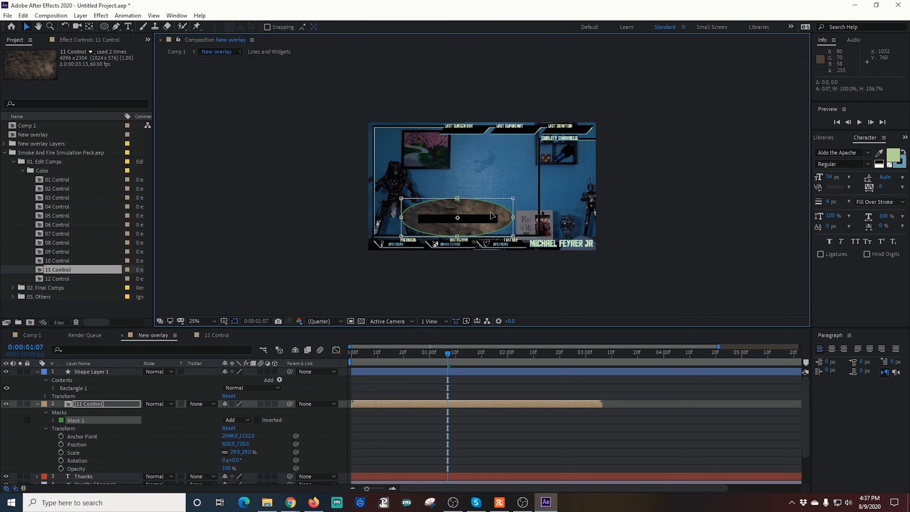
# Soften Mask 1 on the 11 Control layer with 104 px expansion and a feather of at least 230 px
pyautogui.click(53, 420)
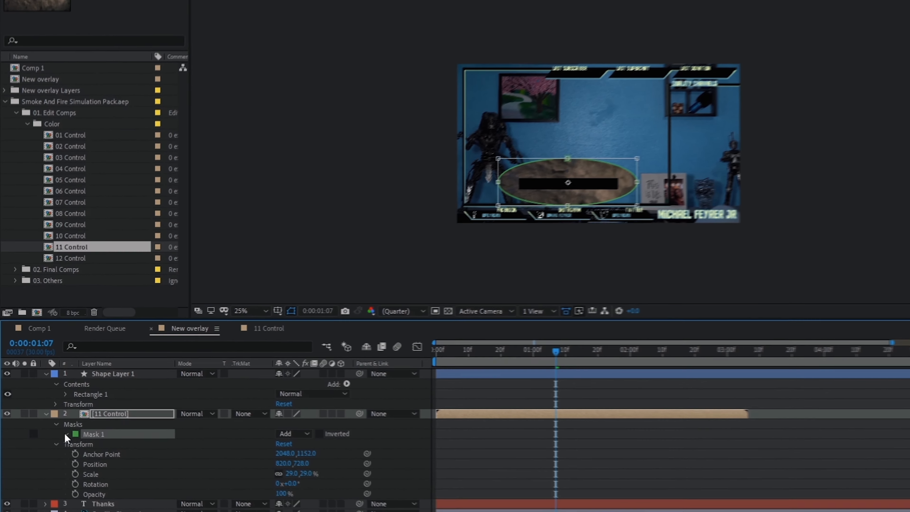
pyautogui.moveTo(316, 463); pyautogui.dragTo(405, 462)
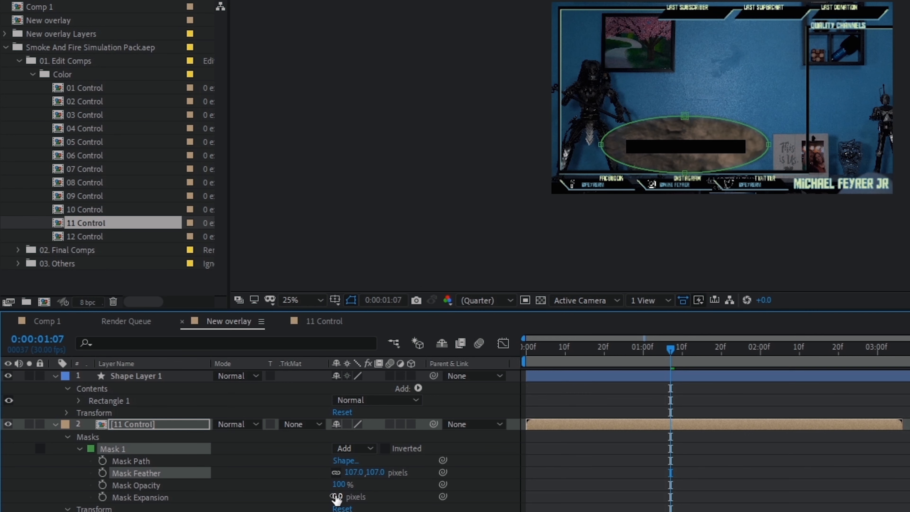
pyautogui.moveTo(336, 497); pyautogui.dragTo(409, 495)
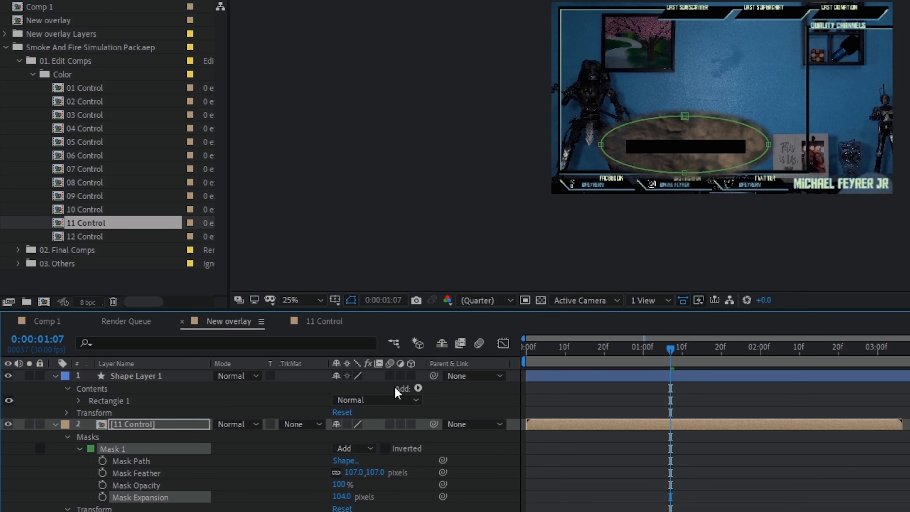
pyautogui.moveTo(349, 472); pyautogui.dragTo(451, 490)
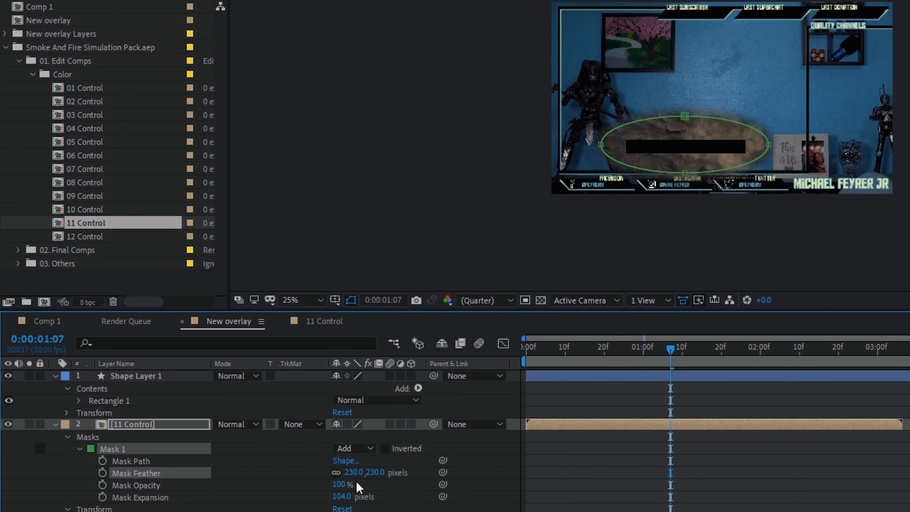
pyautogui.moveTo(366, 473); pyautogui.dragTo(392, 473)
pyautogui.moveTo(464, 480); pyautogui.dragTo(490, 489)
pyautogui.click(56, 425)
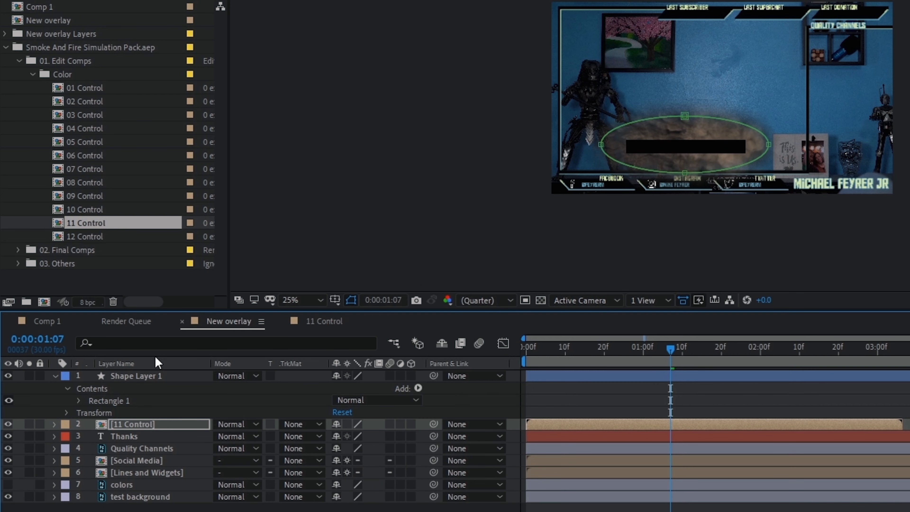
# Move Shape Layer 1 below both the 11 Control and Thanks layers in the stacking order
pyautogui.click(171, 376)
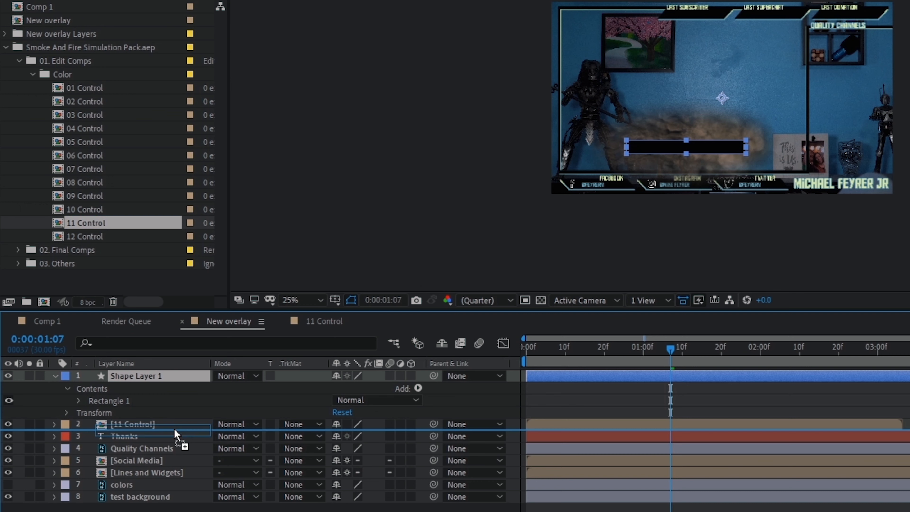
pyautogui.hotkey('ctrl', '[')
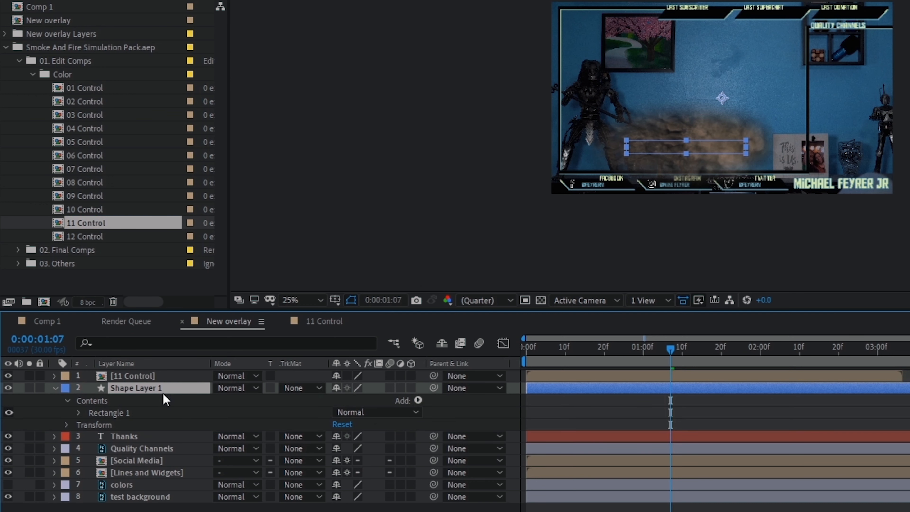
pyautogui.moveTo(166, 392); pyautogui.dragTo(165, 448)
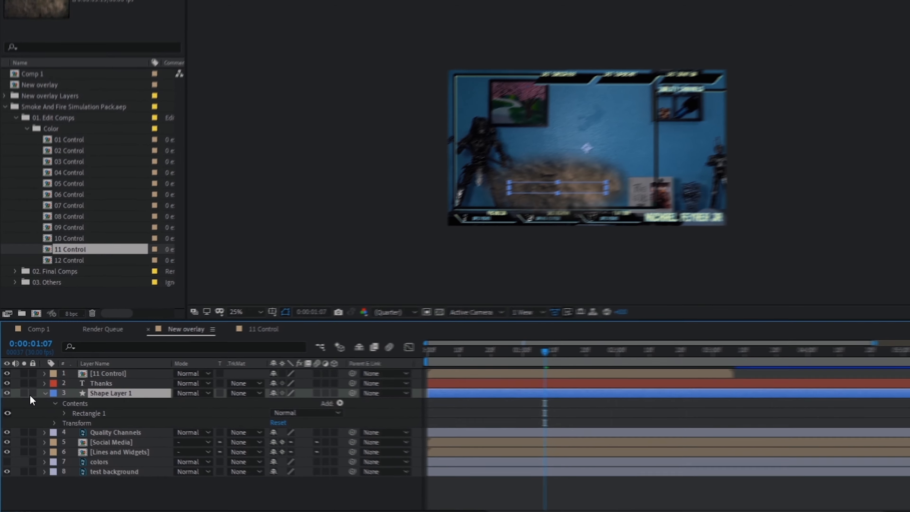
pyautogui.click(55, 401)
# Delay the Thanks and Shape Layer 1 layers to start at about 0:00:00:28, behind the dense smoke, and preview the alert
pyautogui.moveTo(530, 349); pyautogui.dragTo(584, 378)
pyautogui.moveTo(390, 373); pyautogui.dragTo(551, 395)
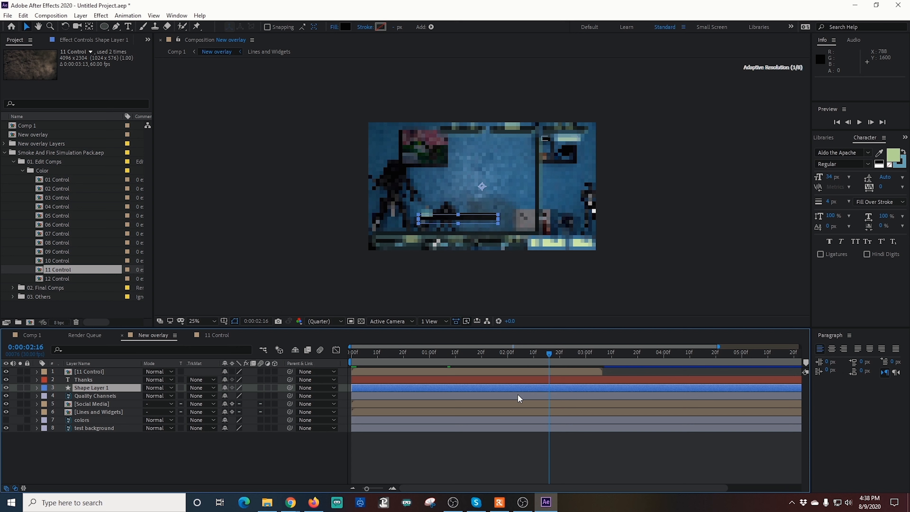
pyautogui.moveTo(428, 380); pyautogui.dragTo(475, 379)
pyautogui.moveTo(378, 387); pyautogui.dragTo(440, 383)
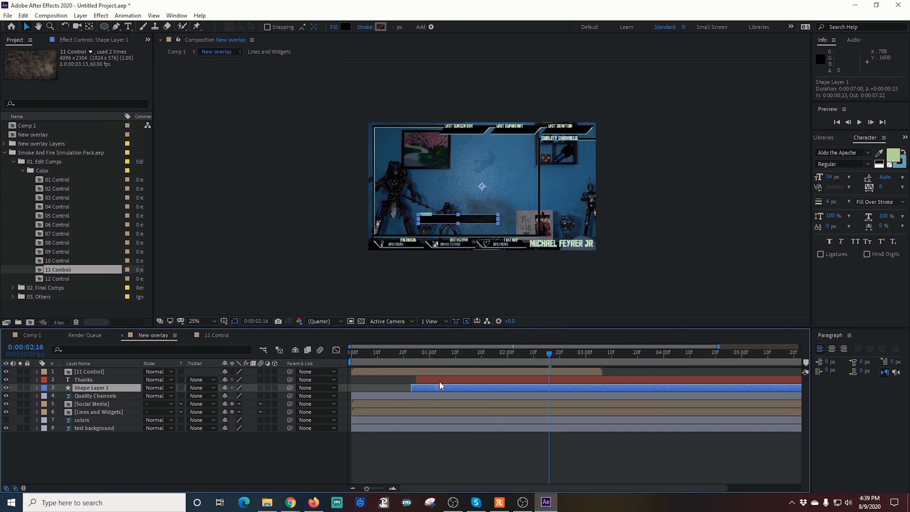
pyautogui.click(418, 350)
pyautogui.moveTo(433, 378); pyautogui.dragTo(443, 388)
pyautogui.moveTo(416, 352); pyautogui.dragTo(479, 392)
pyautogui.scroll(-2, 457, 219)
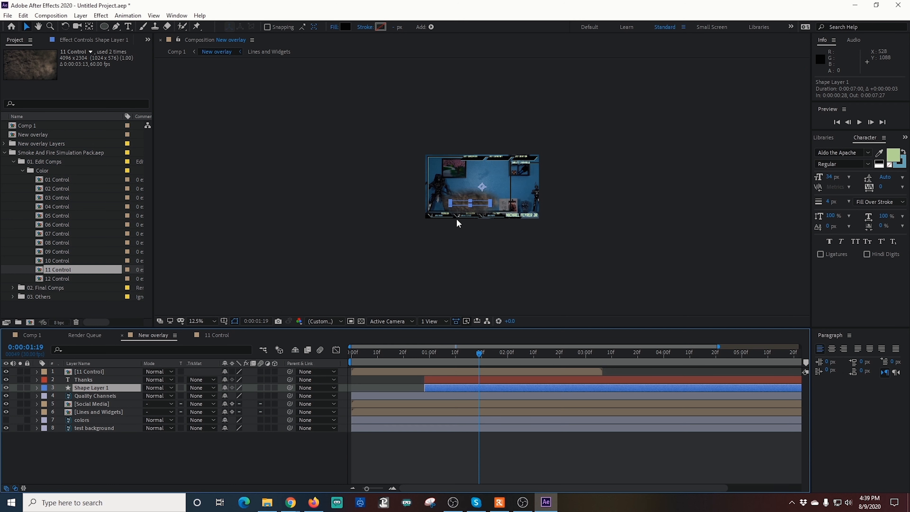
pyautogui.scroll(4, 456, 218)
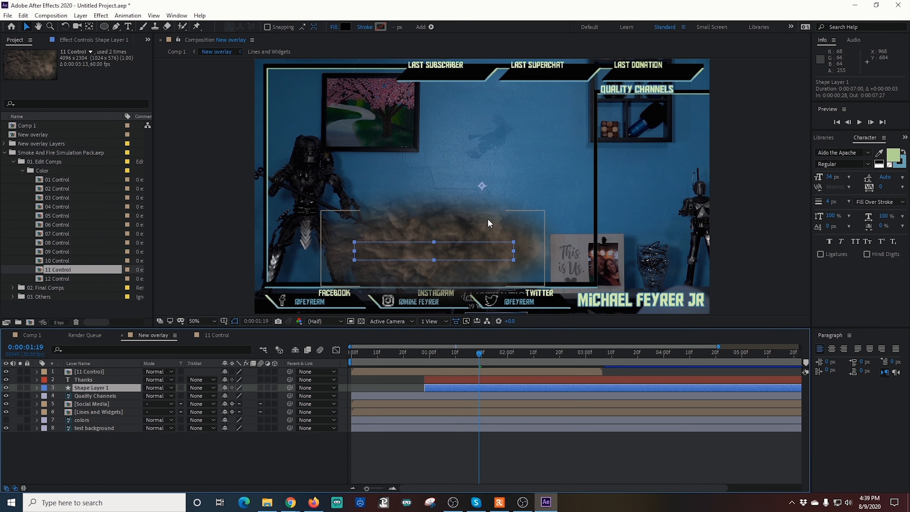
pyautogui.click(859, 123)
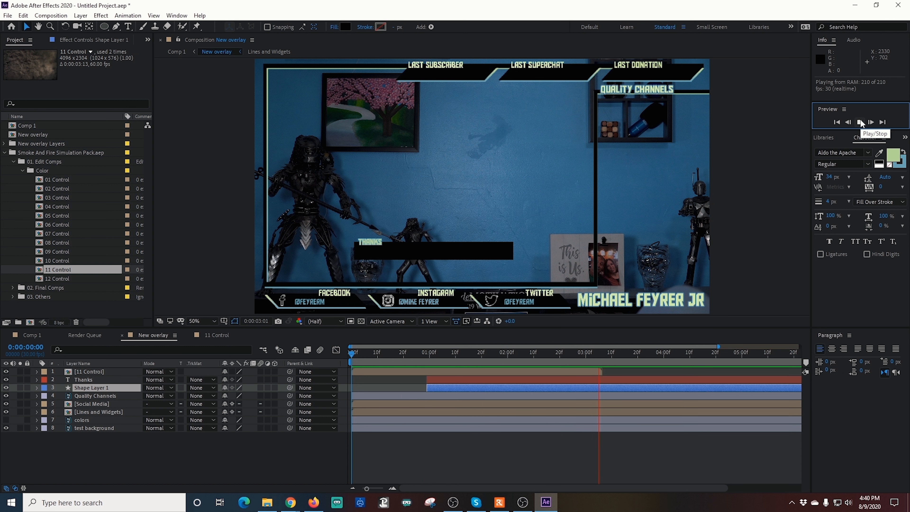
pyautogui.click(861, 123)
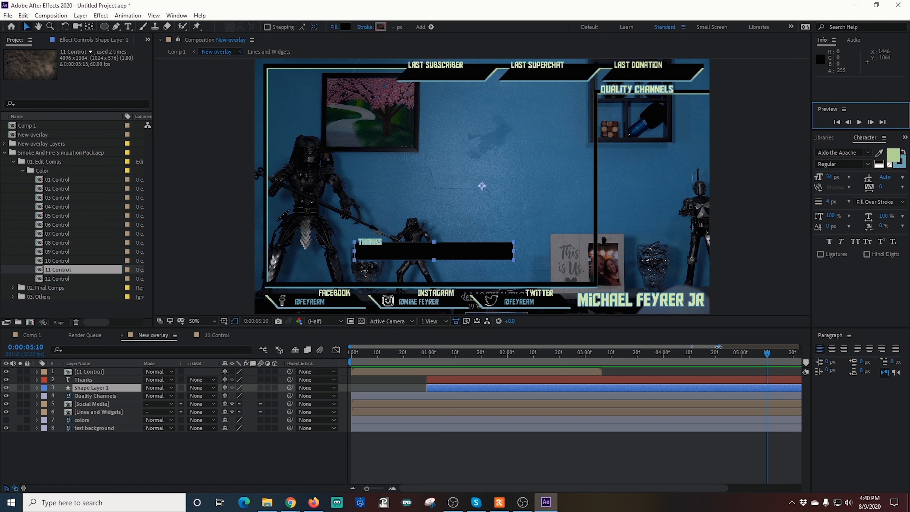
# Keyframe the opacity of Thanks and Shape Layer 1 from 100% at 0:00:06:26 to 0% at 0:00:06:29, and preview the animation
pyautogui.moveTo(719, 347); pyautogui.dragTo(800, 347)
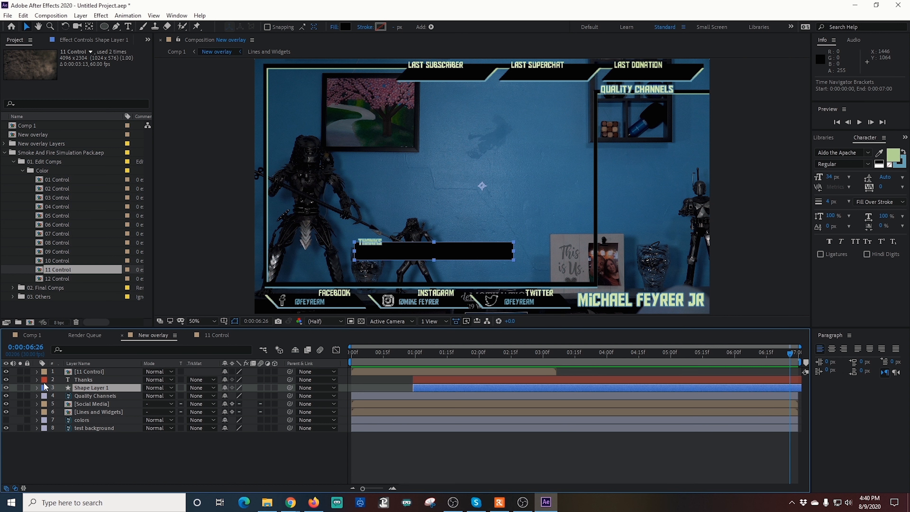
pyautogui.keyDown('shift'); pyautogui.click(91, 381); pyautogui.keyUp('shift')
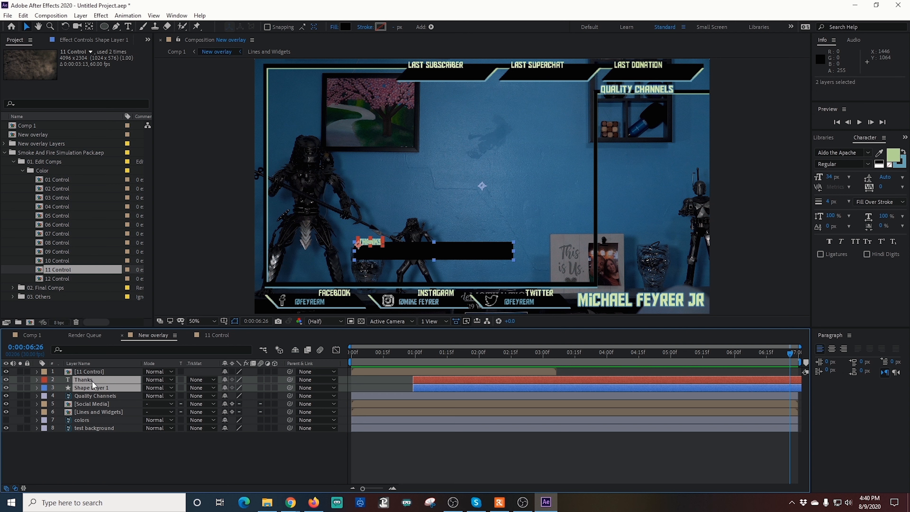
pyautogui.press('t')
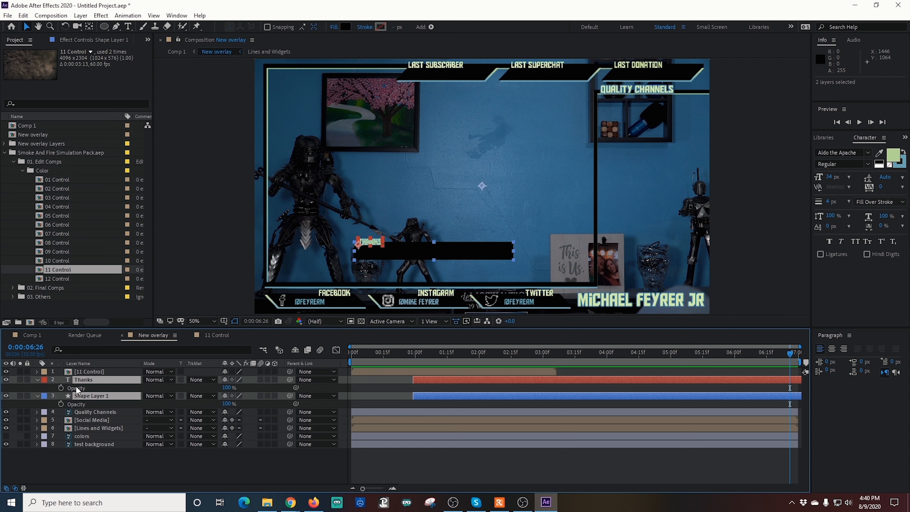
pyautogui.click(60, 386)
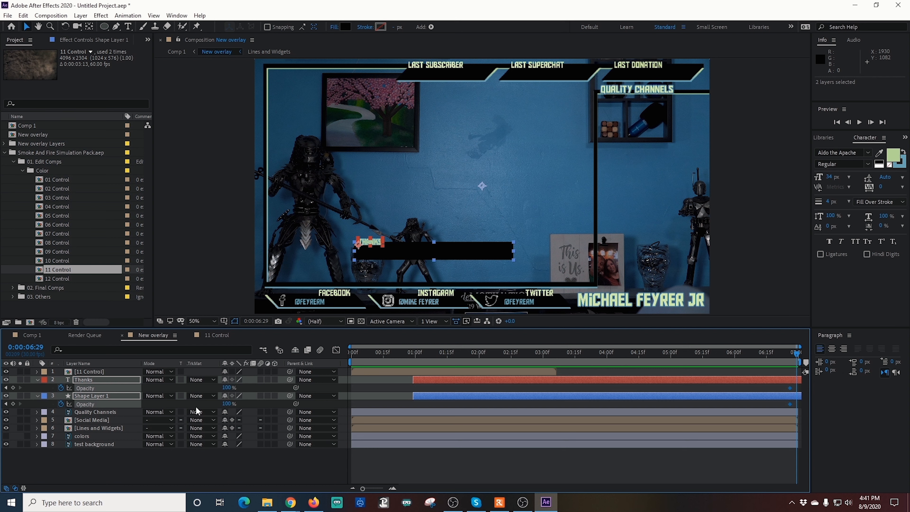
pyautogui.moveTo(230, 406); pyautogui.dragTo(103, 419)
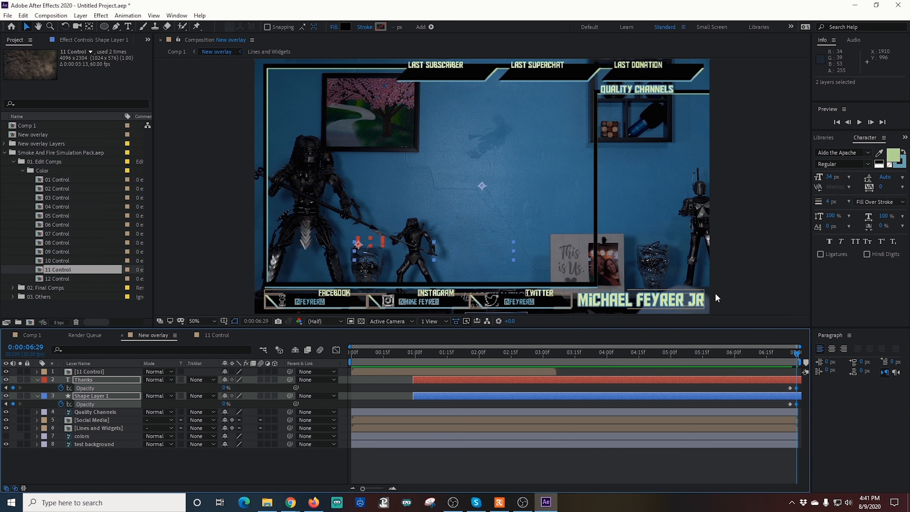
pyautogui.click(838, 122)
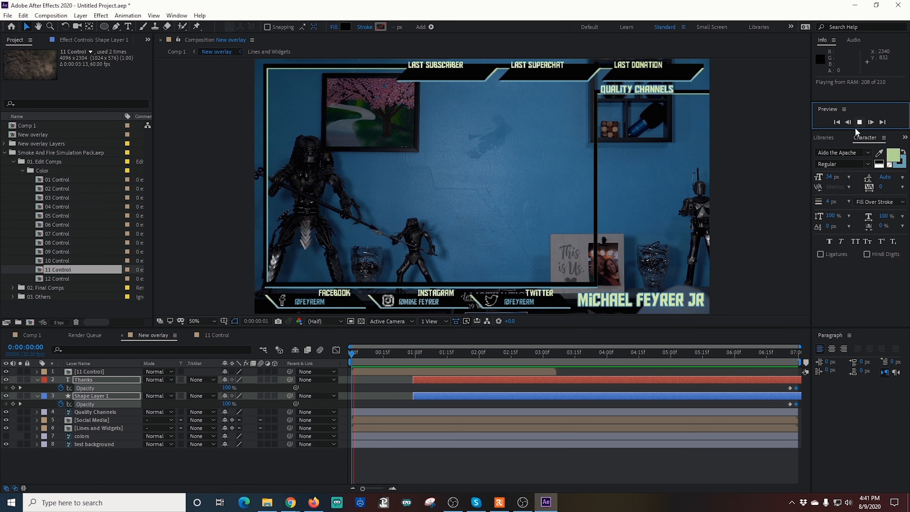
pyautogui.click(860, 122)
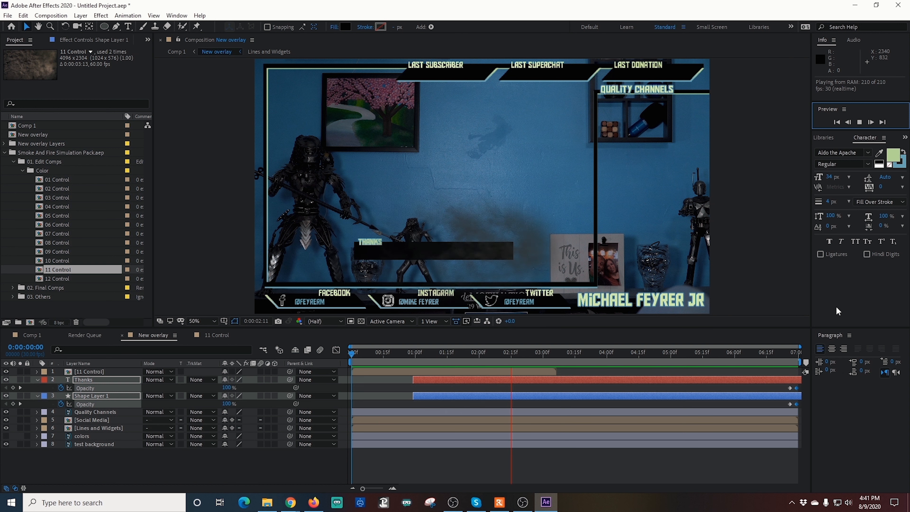
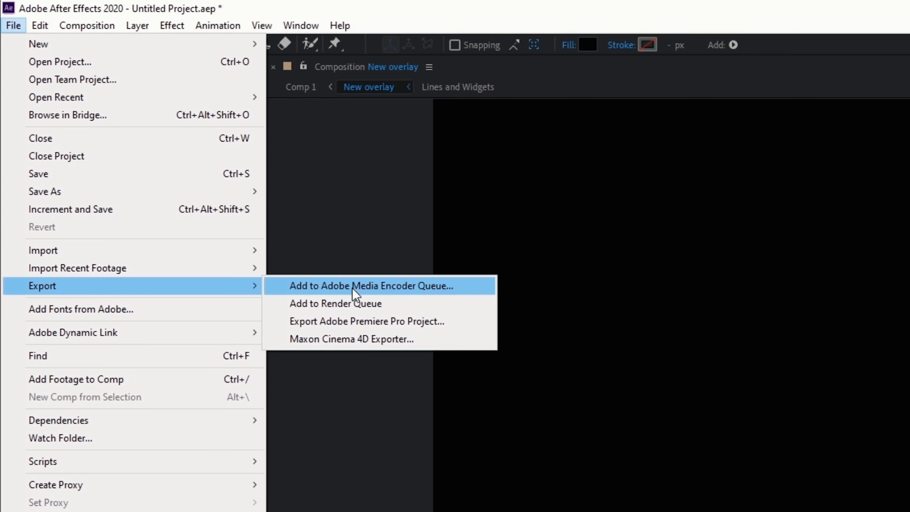
# Send the New overlay composition to the Adobe Media Encoder queue and set its output format to WebM
pyautogui.click(354, 287)
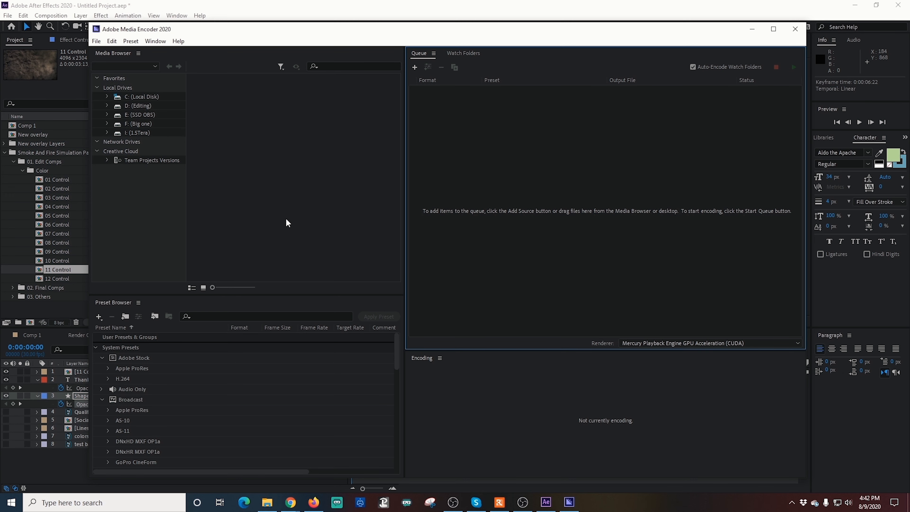
pyautogui.click(423, 89)
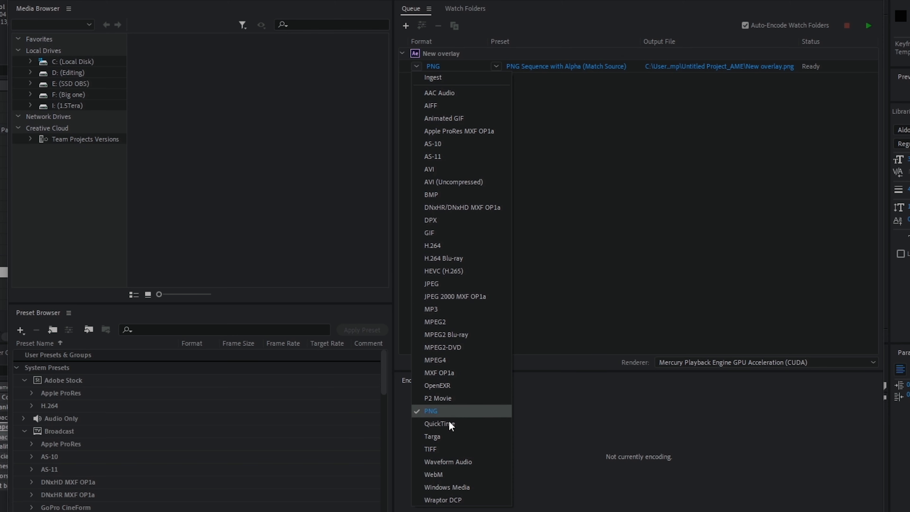
pyautogui.click(443, 473)
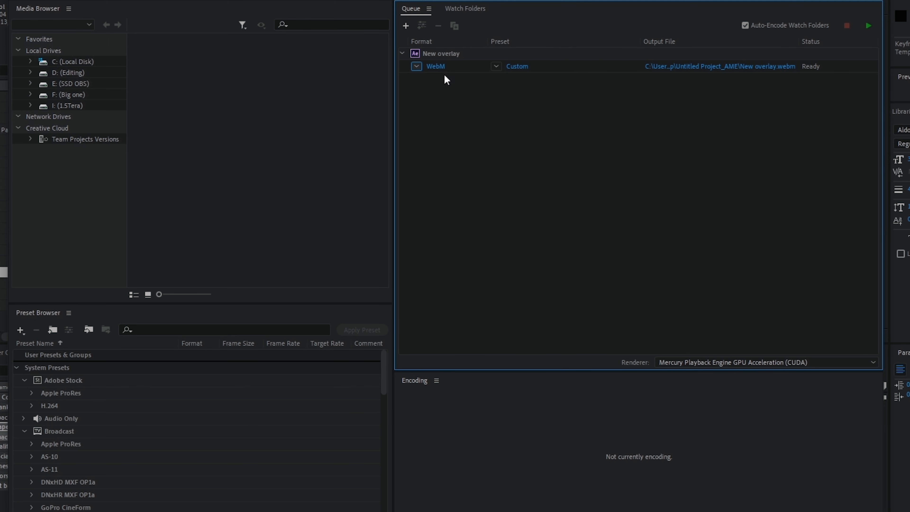
# Set the export's output file to Smoke Alert in the Custom Alert Streamlables folder on the Editing (D:) drive
pyautogui.click(521, 67)
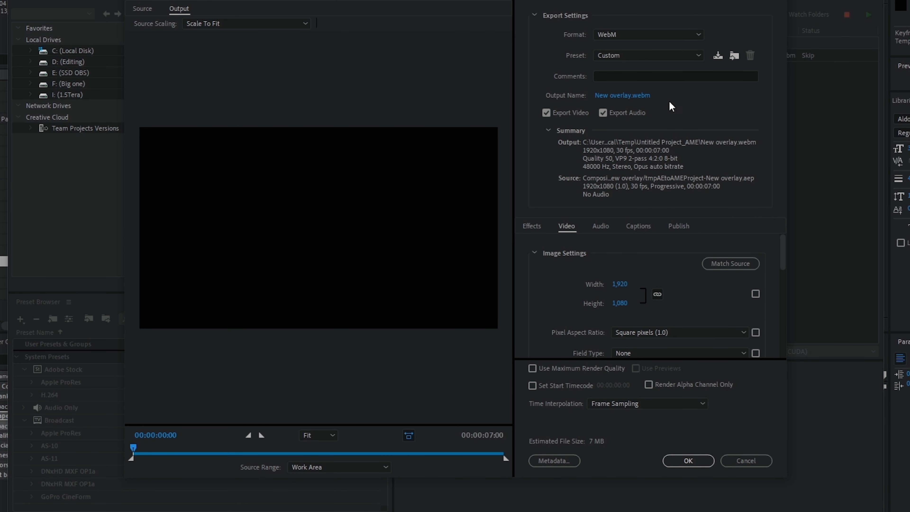
pyautogui.click(619, 101)
pyautogui.click(177, 196)
pyautogui.scroll(-2, 667, 204)
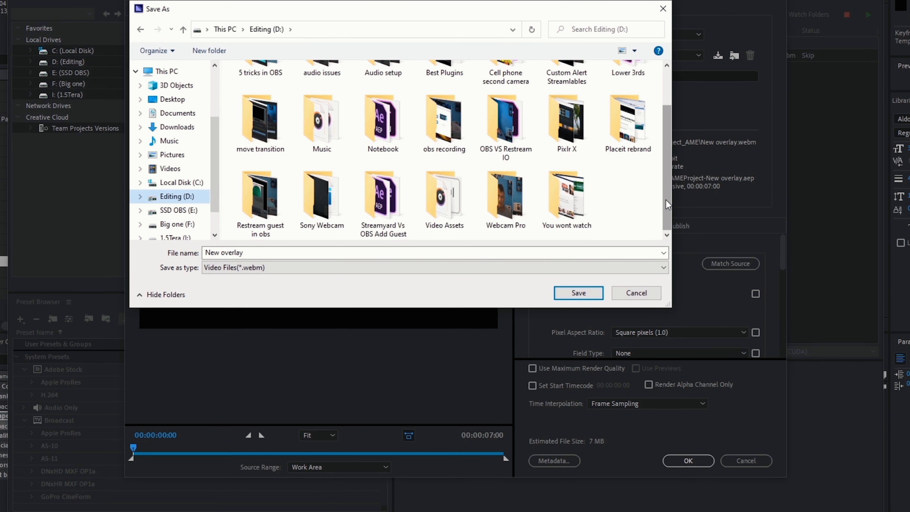
pyautogui.scroll(1, 667, 204)
pyautogui.doubleClick(566, 104)
pyautogui.write('Smoke Alert')
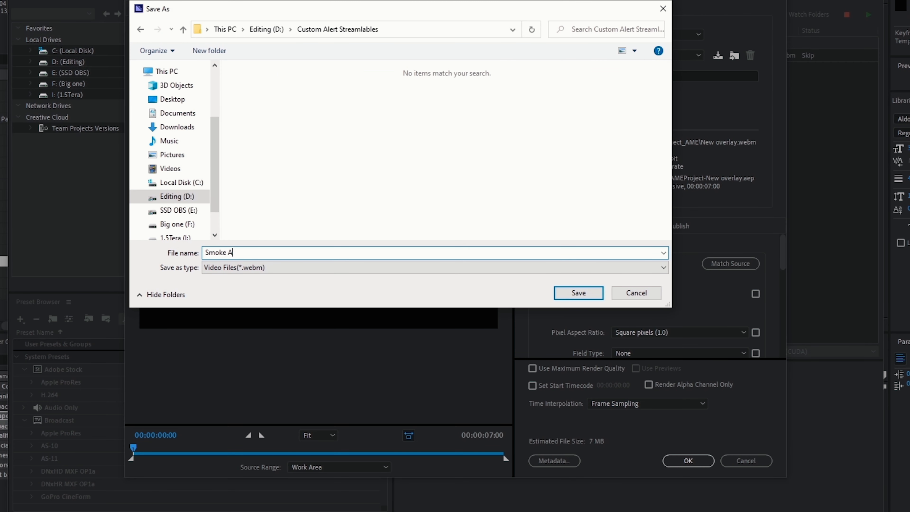
pyautogui.click(586, 294)
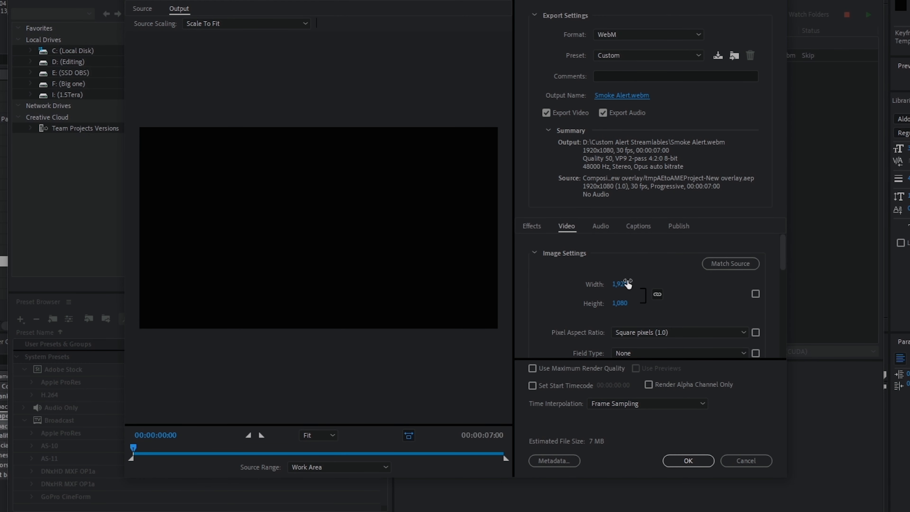
# Set the WebM video quality to 80 with the alpha channel included, and open the audio settings
pyautogui.moveTo(785, 260); pyautogui.dragTo(728, 302)
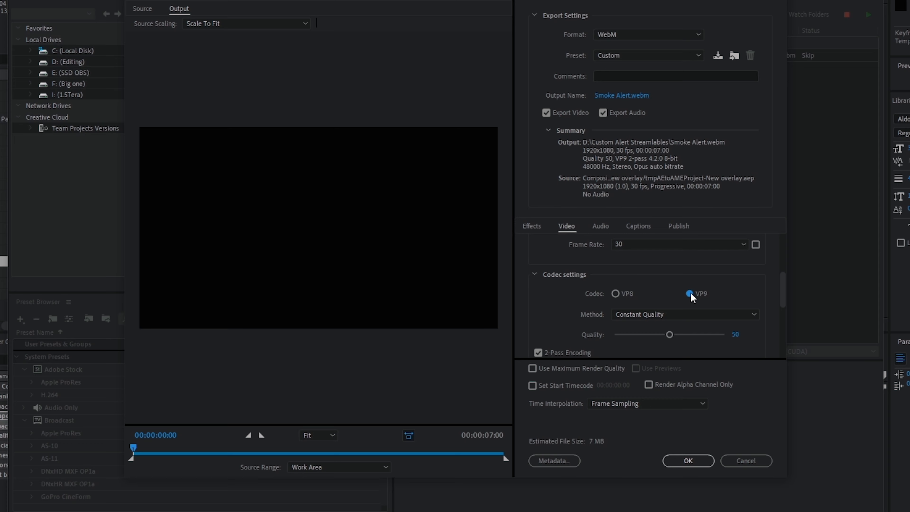
pyautogui.moveTo(680, 339); pyautogui.dragTo(703, 339)
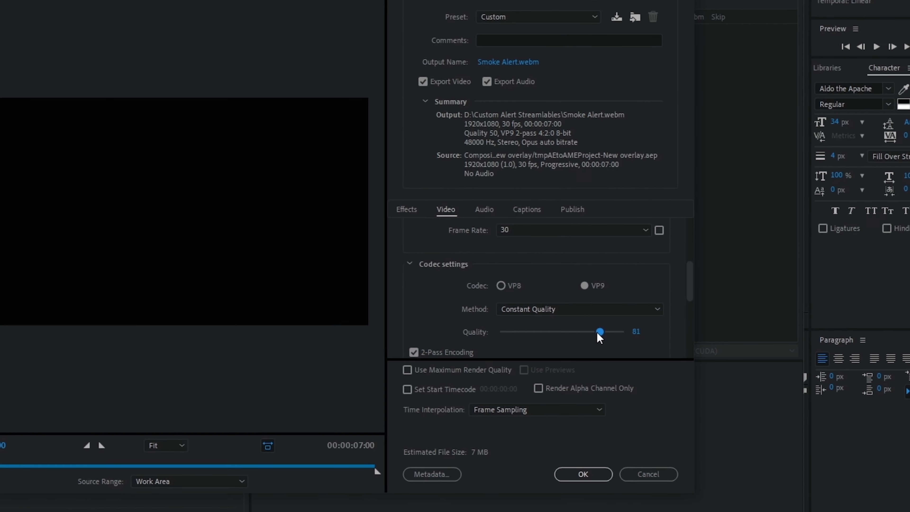
pyautogui.moveTo(586, 333); pyautogui.dragTo(584, 332)
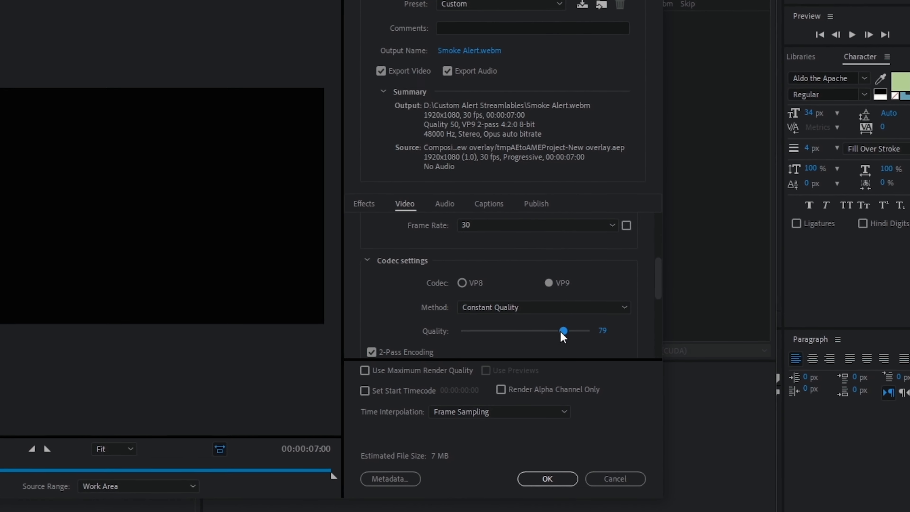
pyautogui.moveTo(561, 332); pyautogui.dragTo(562, 332)
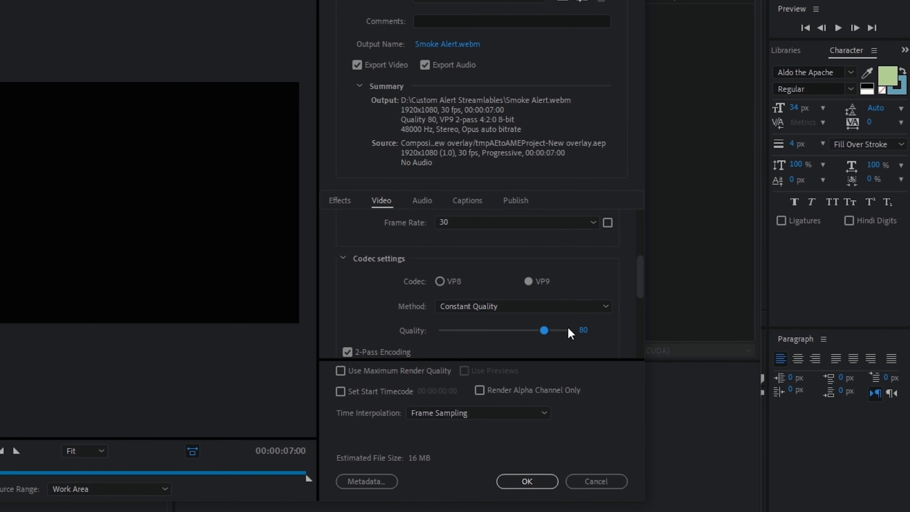
pyautogui.moveTo(642, 285); pyautogui.dragTo(644, 318)
pyautogui.click(348, 313)
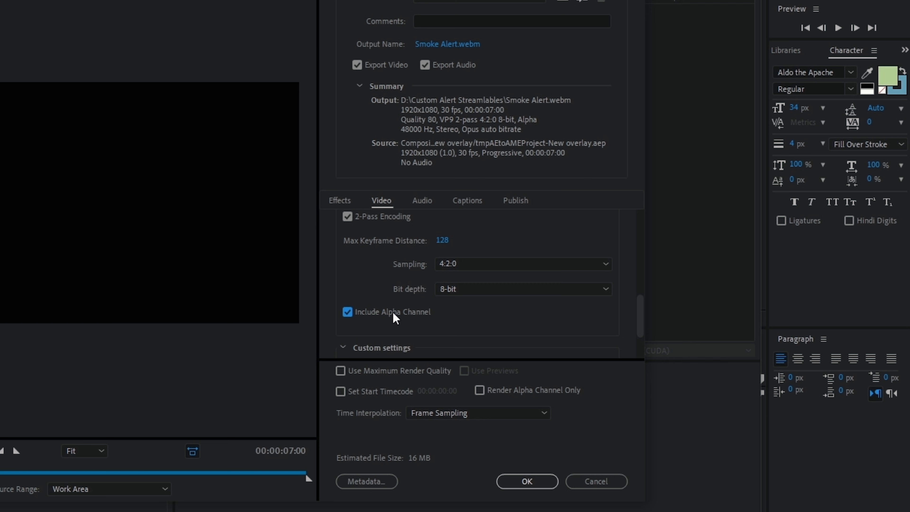
pyautogui.moveTo(645, 315); pyautogui.dragTo(636, 295)
pyautogui.click(423, 202)
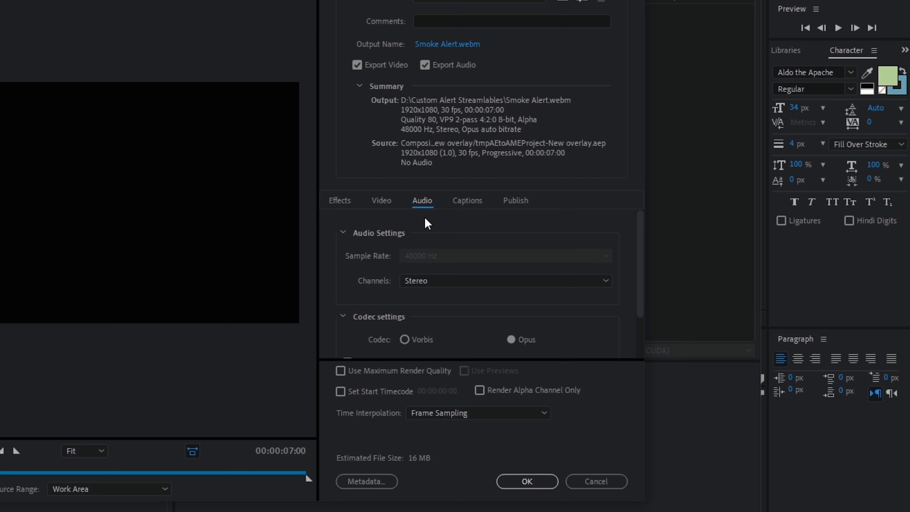
# Review the audio settings, accept the Smoke Alert export settings, and start rendering the Media Encoder queue
pyautogui.moveTo(640, 283); pyautogui.dragTo(651, 332)
pyautogui.scroll(3, 642, 304)
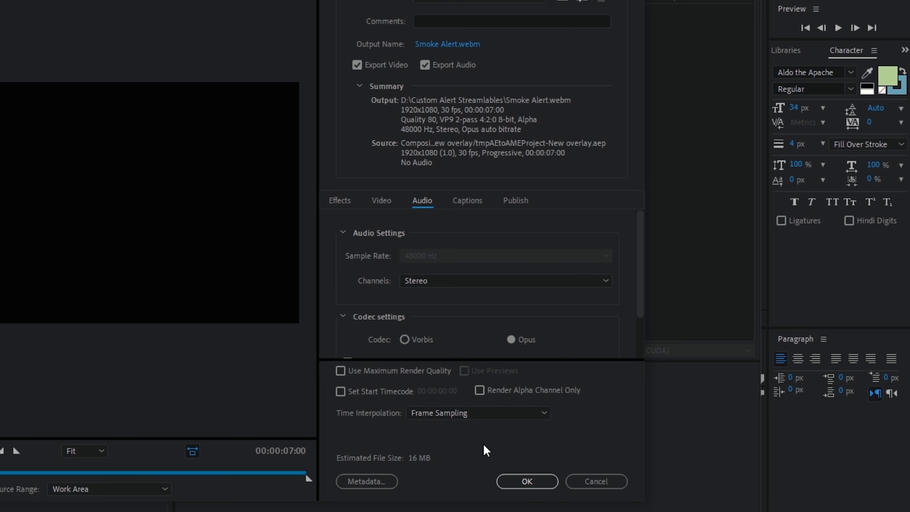
pyautogui.click(527, 482)
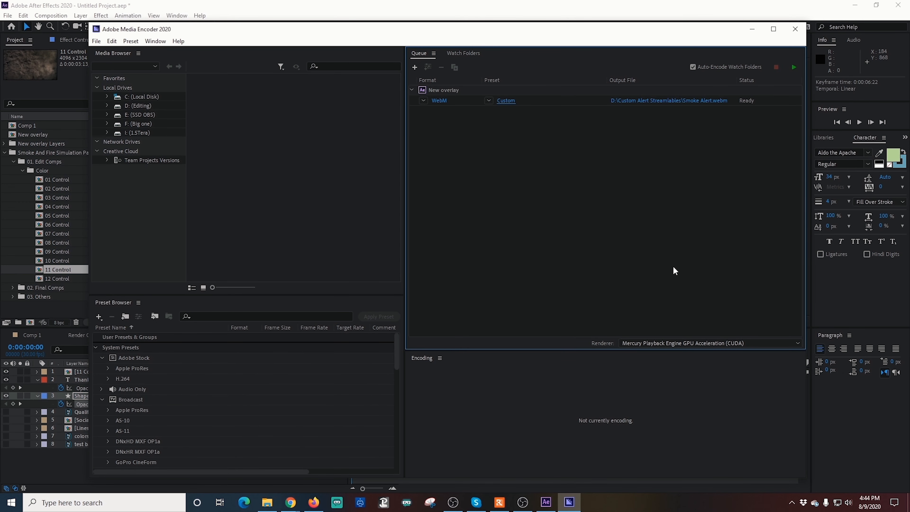
pyautogui.click(794, 67)
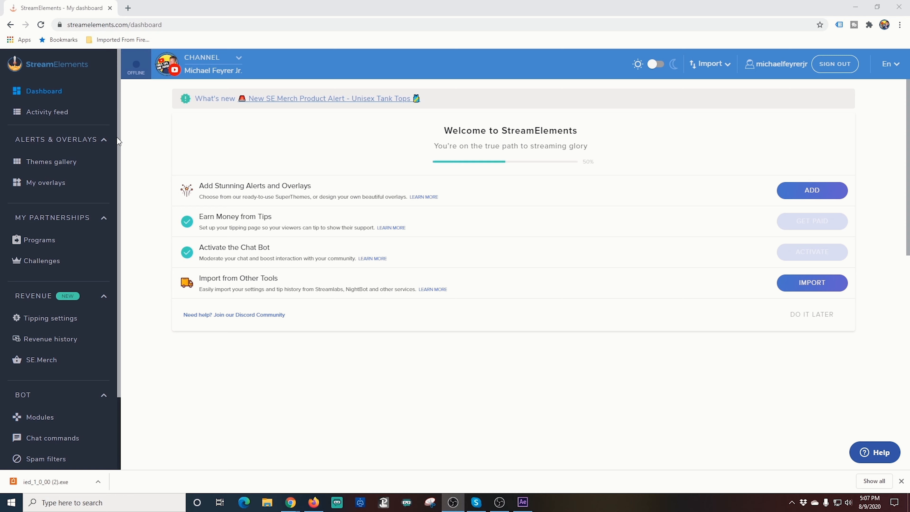
# Switch to StreamElements in the browser and create a new overlay with a resolution of 1080p
pyautogui.click(25, 186)
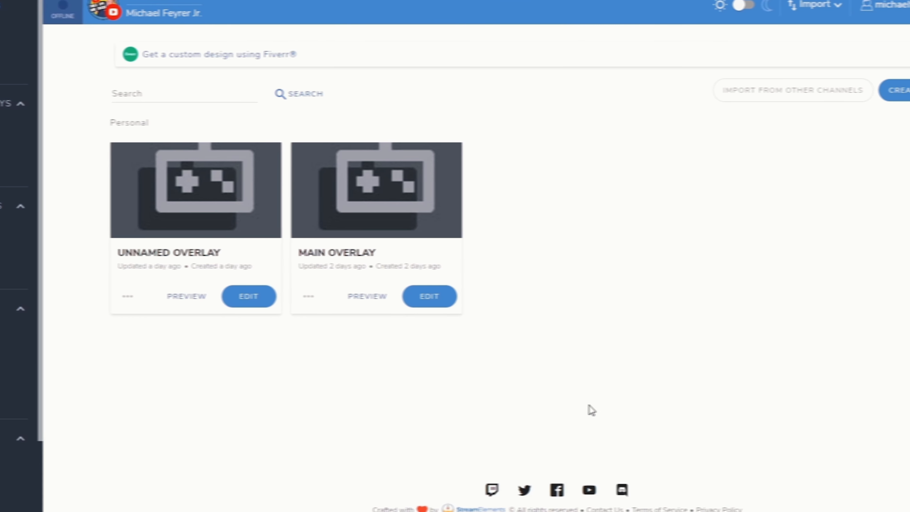
pyautogui.click(888, 97)
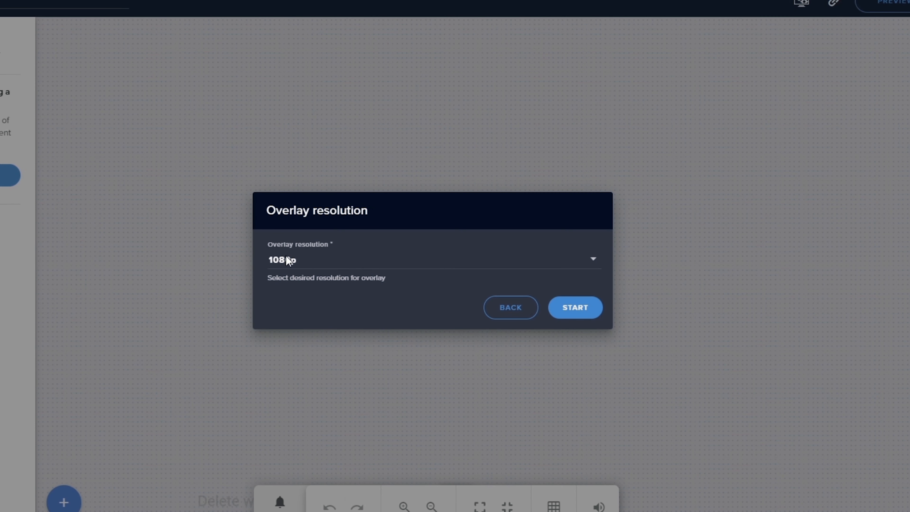
pyautogui.click(578, 309)
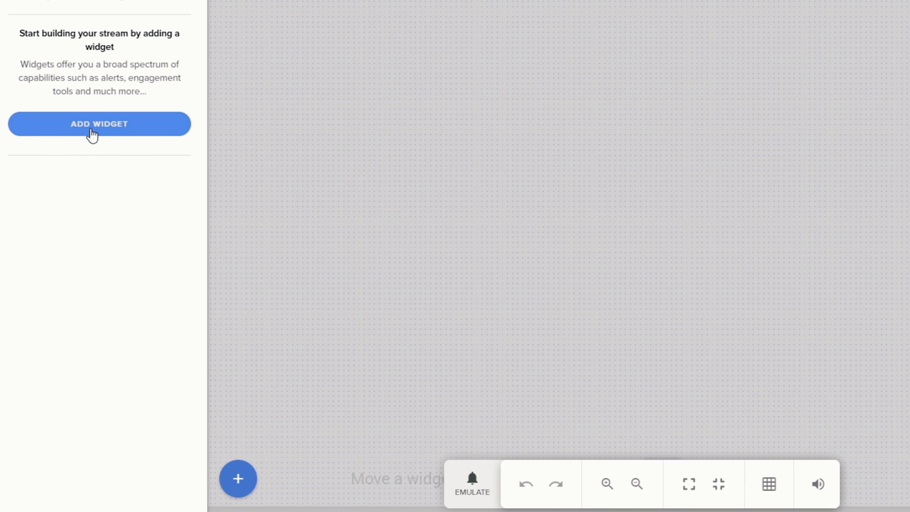
# Add an AlertBox widget to the overlay
pyautogui.click(92, 135)
pyautogui.moveTo(287, 197)
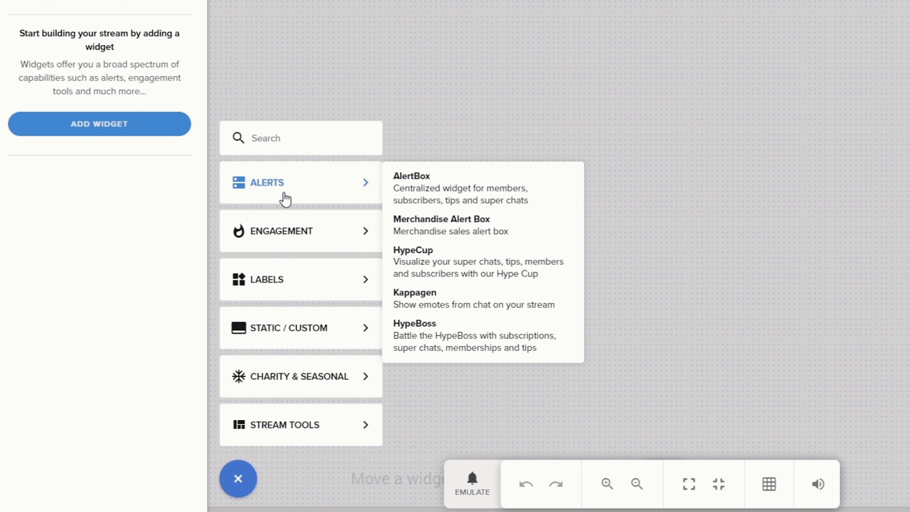
pyautogui.click(415, 197)
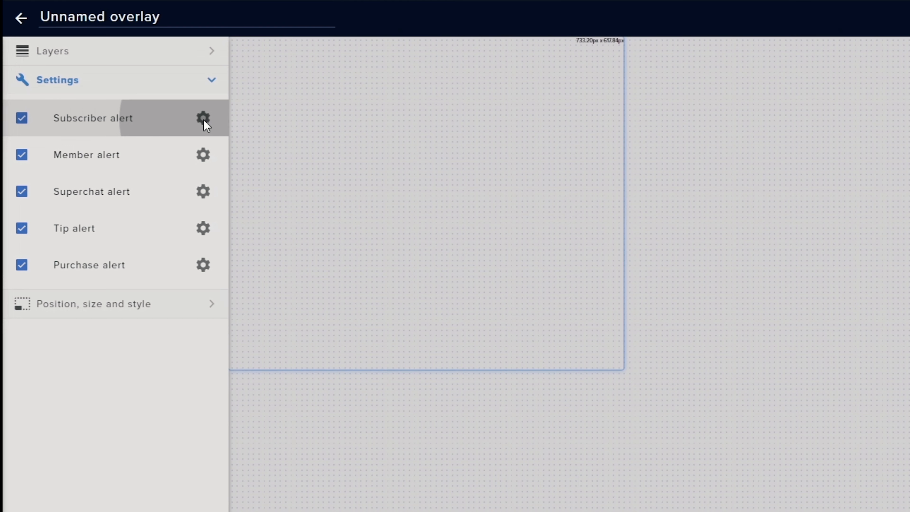
# Upload Smoke Alert.webm from the Custom Alert Streamlables folder and use it as the subscriber alert's video
pyautogui.click(134, 130)
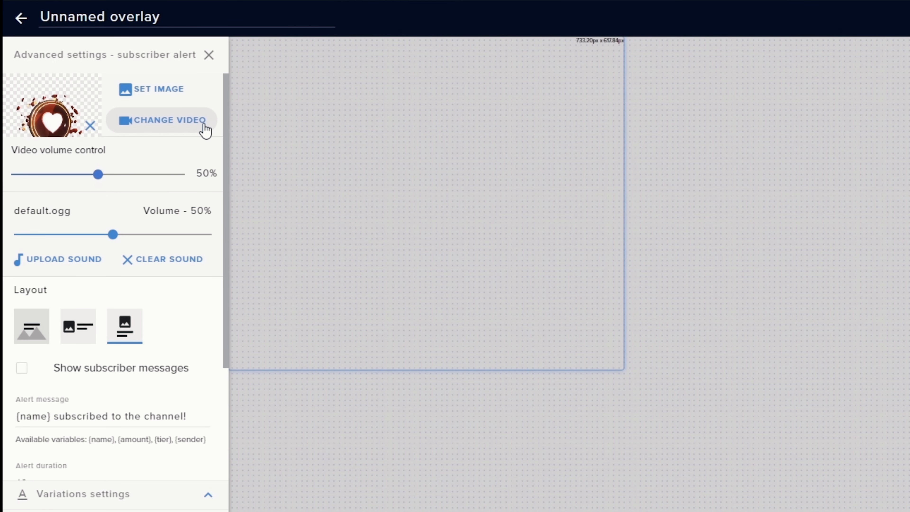
pyautogui.click(152, 128)
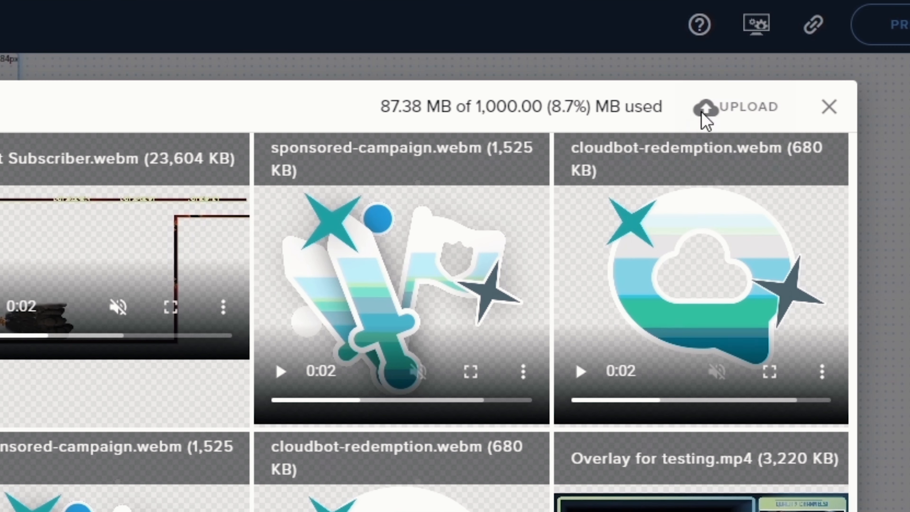
pyautogui.click(737, 119)
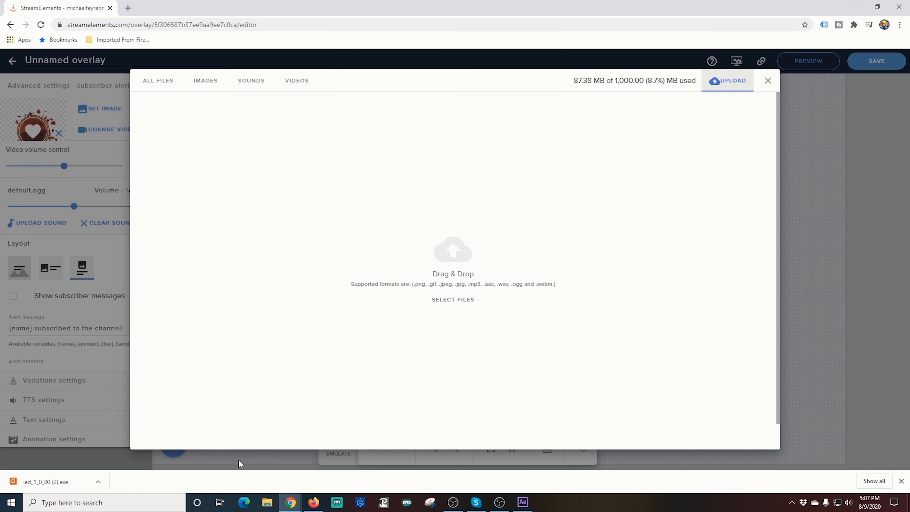
pyautogui.click(270, 506)
pyautogui.doubleClick(403, 200)
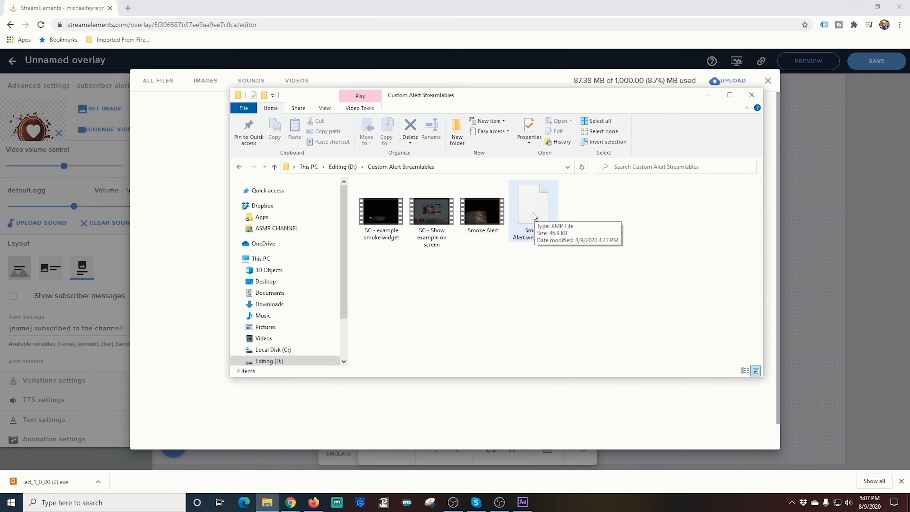
pyautogui.moveTo(482, 214); pyautogui.dragTo(426, 387)
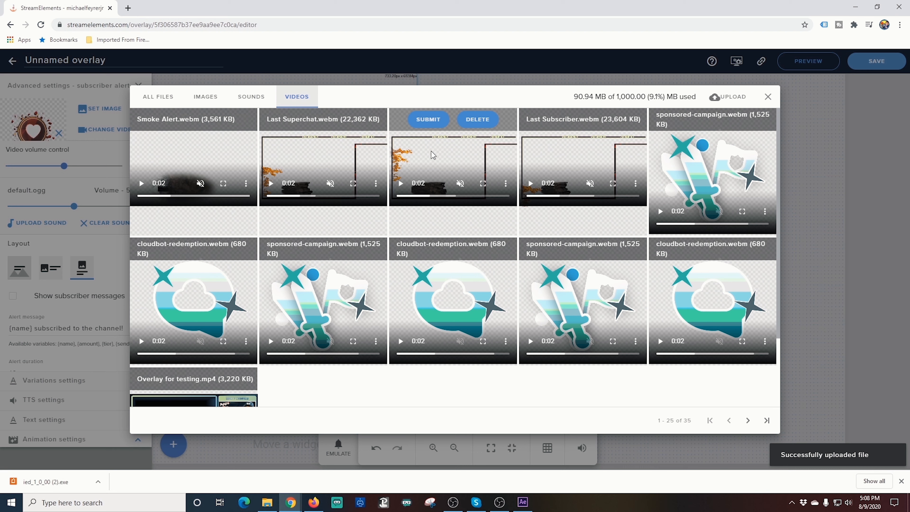
pyautogui.click(170, 120)
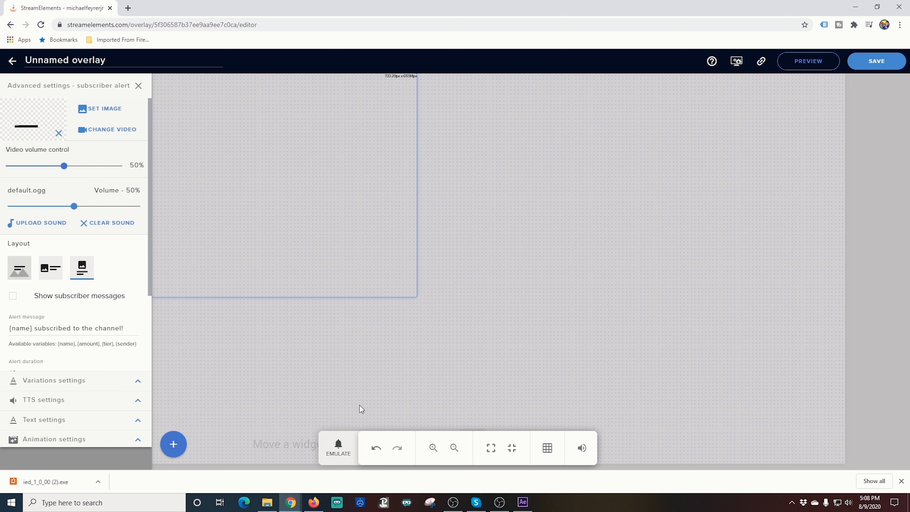
# Emulate a subscriber event, and set the subscriber alert's layout to text over video with video volume 0% and sound volume 45%
pyautogui.click(344, 451)
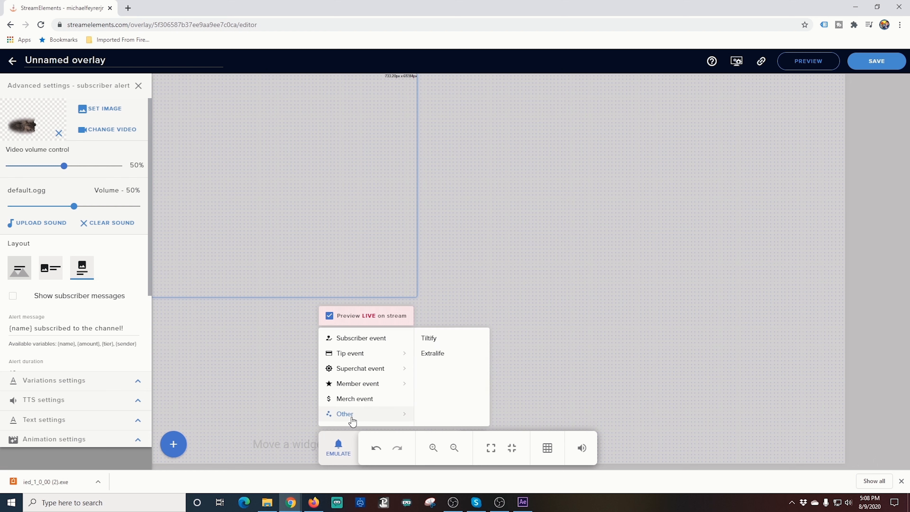
pyautogui.click(358, 341)
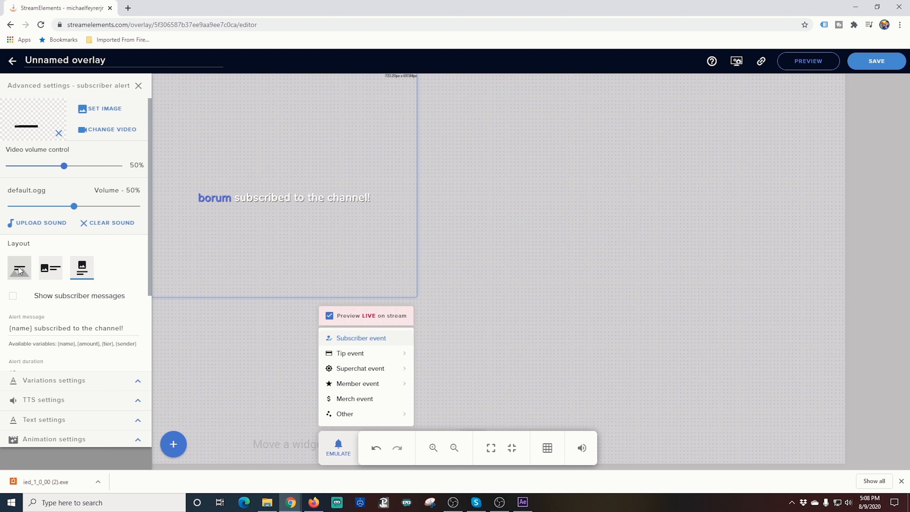
pyautogui.click(20, 278)
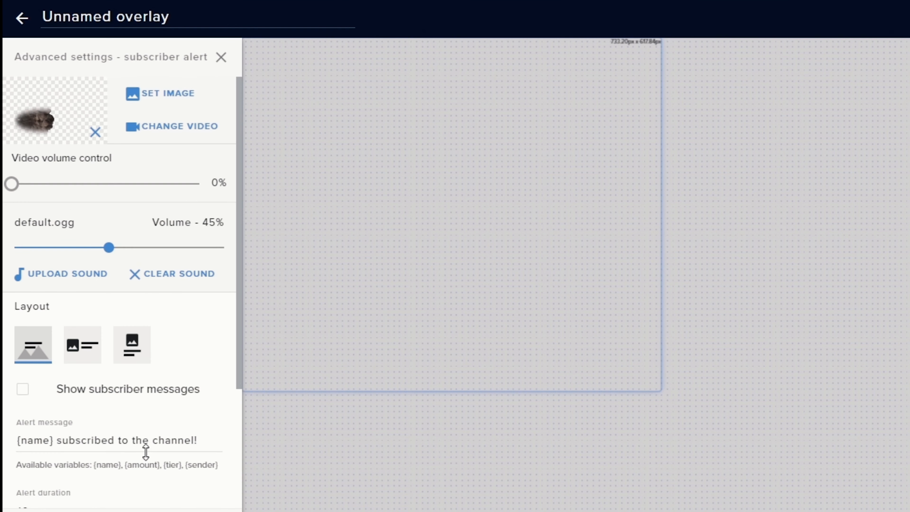
pyautogui.scroll(-3, 91, 336)
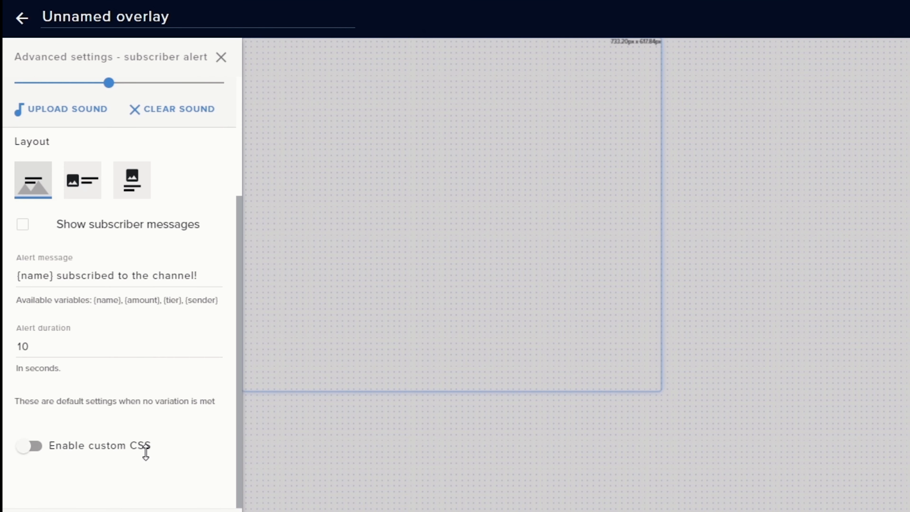
pyautogui.scroll(5, 146, 453)
pyautogui.click(221, 59)
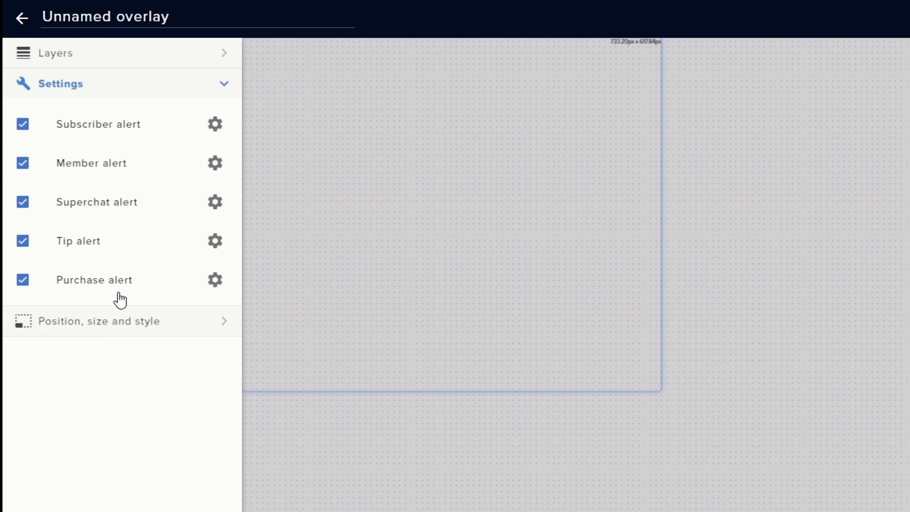
# Set the AlertBox widget's size to 1920 px wide and 1080 px high
pyautogui.click(121, 322)
pyautogui.moveTo(31, 160); pyautogui.dragTo(27, 164)
pyautogui.write('1920')
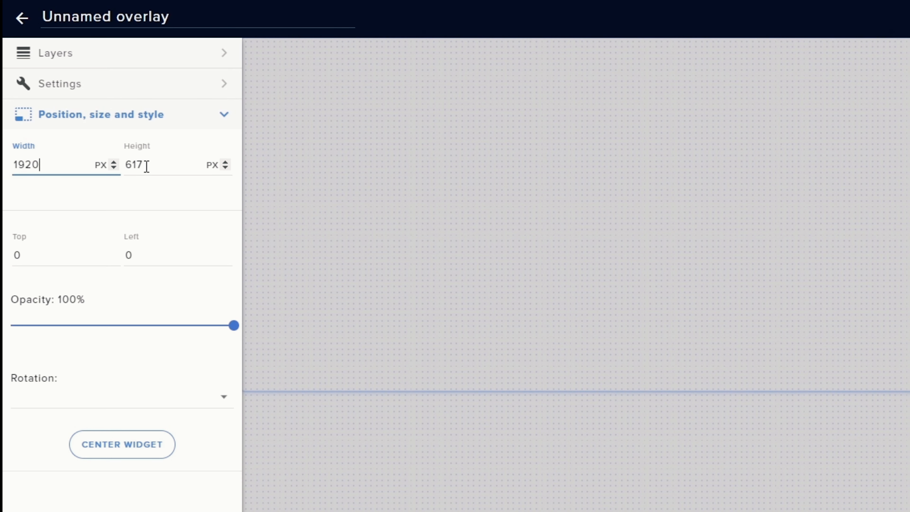
pyautogui.moveTo(146, 165); pyautogui.dragTo(127, 165)
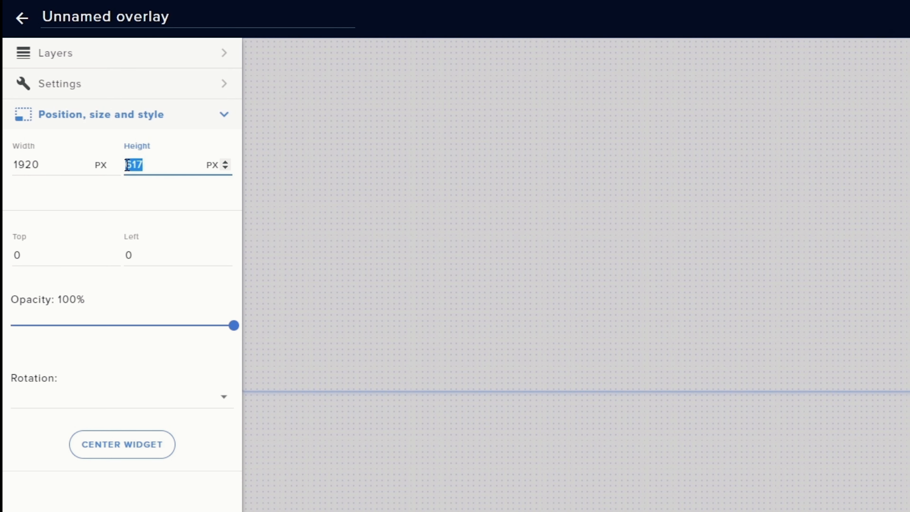
pyautogui.write('1080')
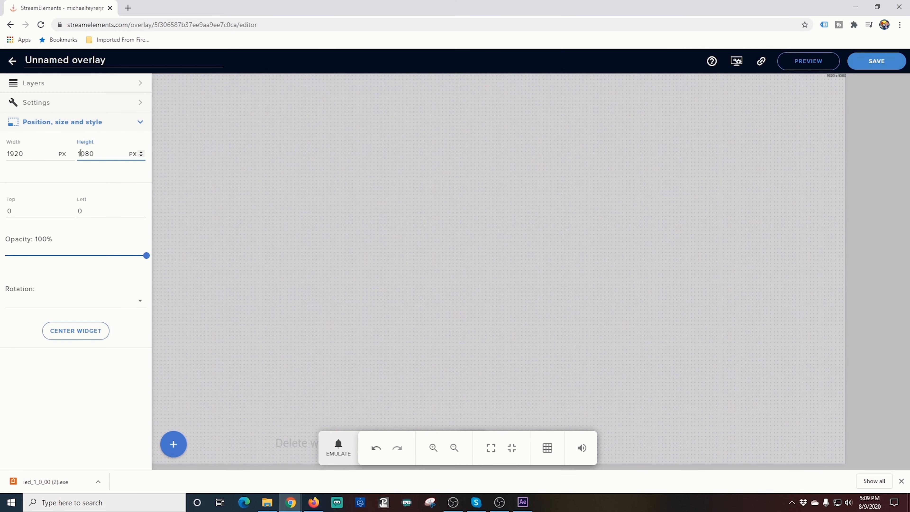
pyautogui.click(91, 267)
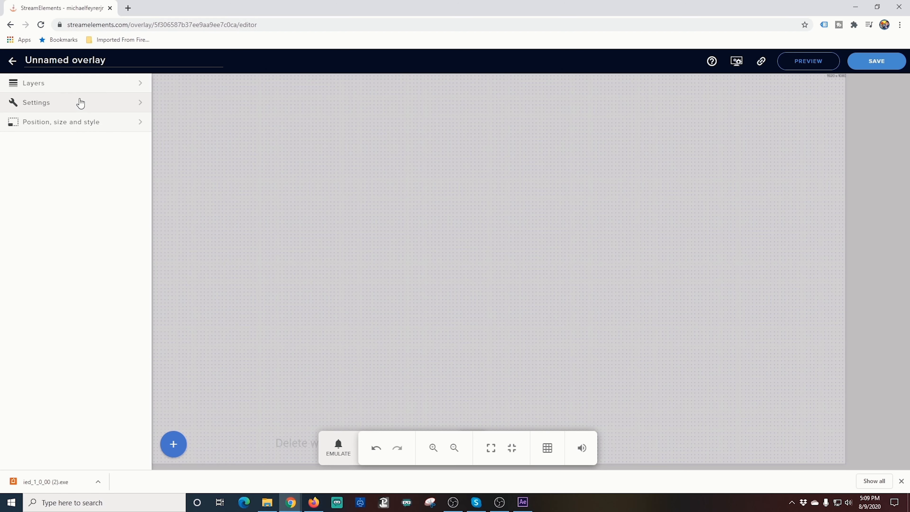
# Reopen the subscriber alert's settings and emulate subscriber events to check the resized alert, closing the browser's downloads bar
pyautogui.click(81, 105)
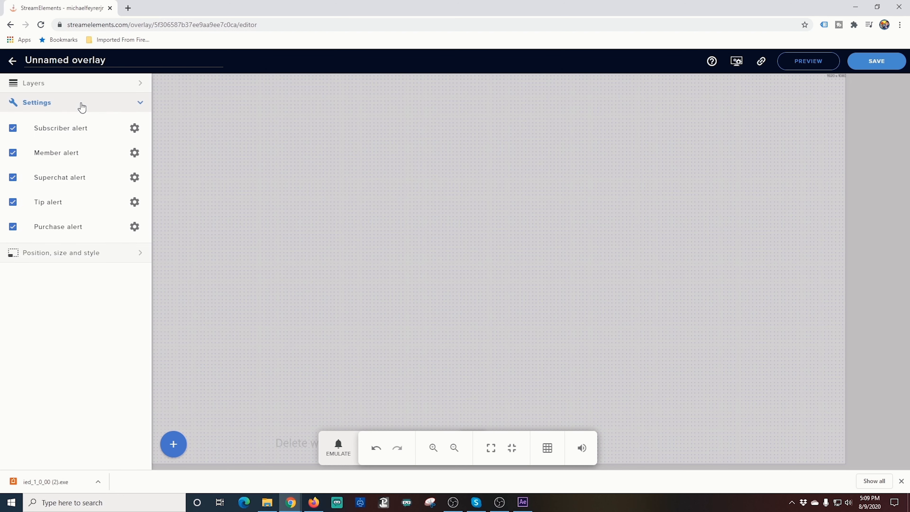
pyautogui.click(135, 131)
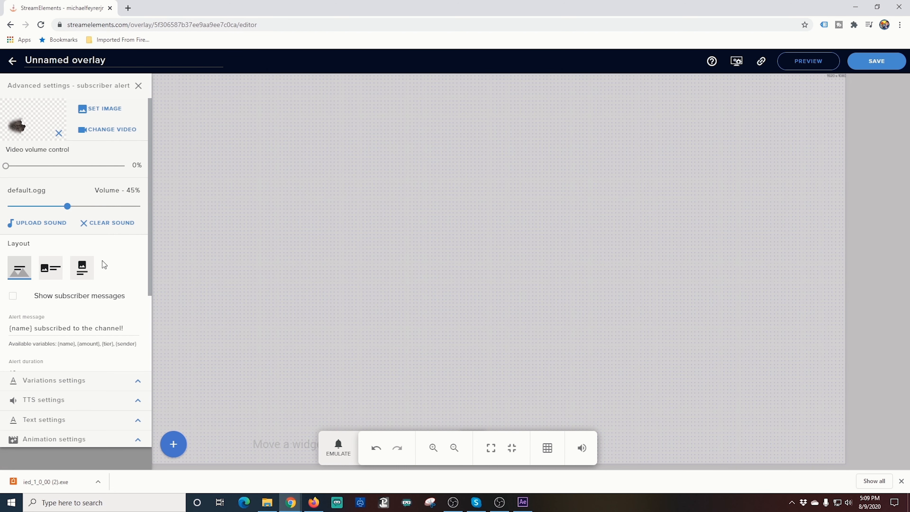
pyautogui.click(348, 448)
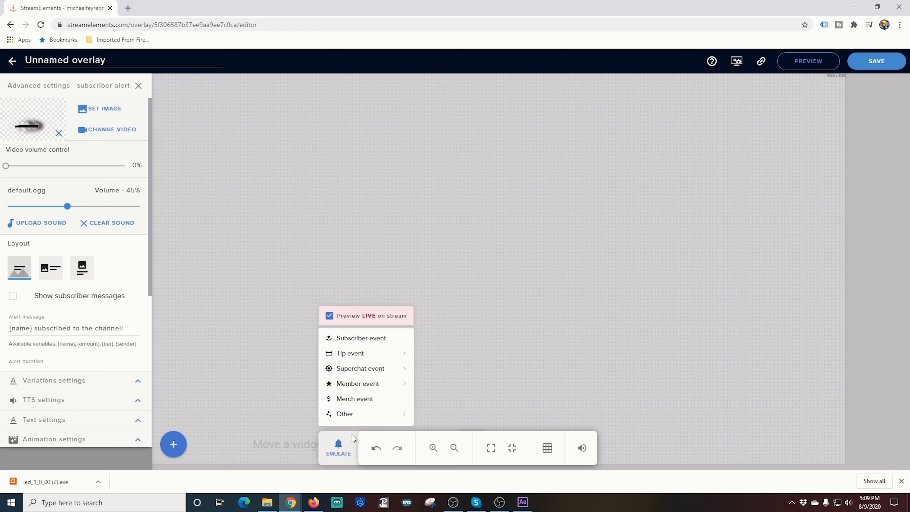
pyautogui.click(354, 340)
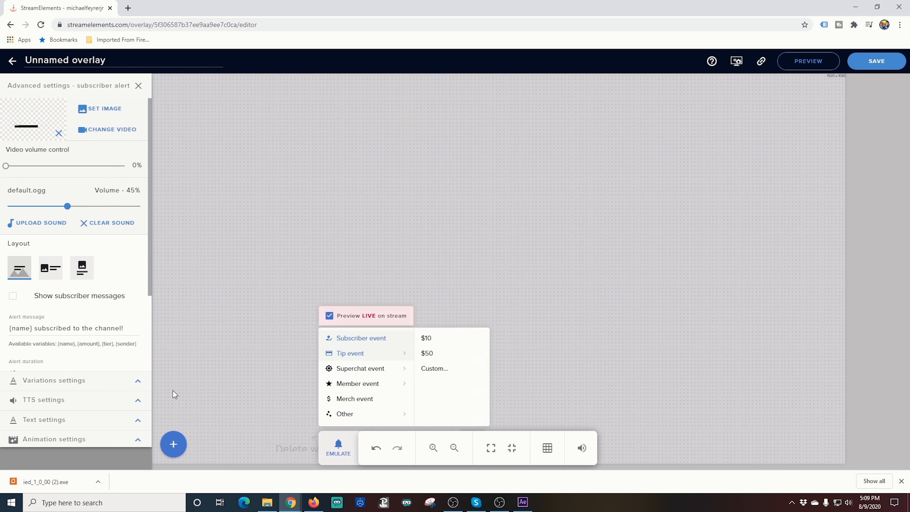
pyautogui.click(195, 468)
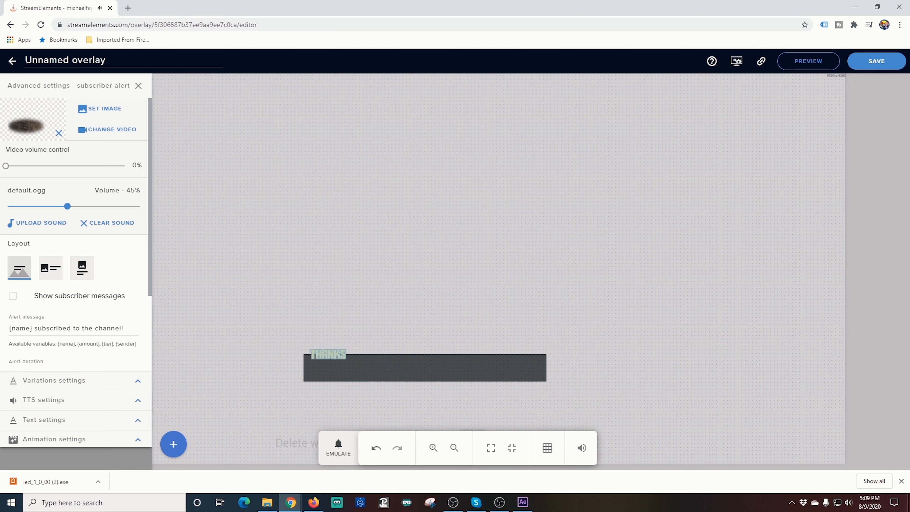
pyautogui.click(902, 481)
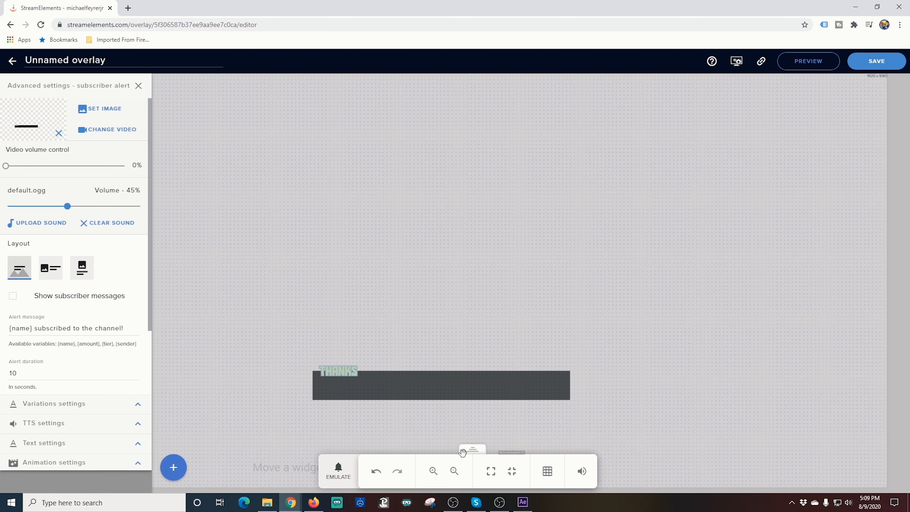
pyautogui.click(339, 474)
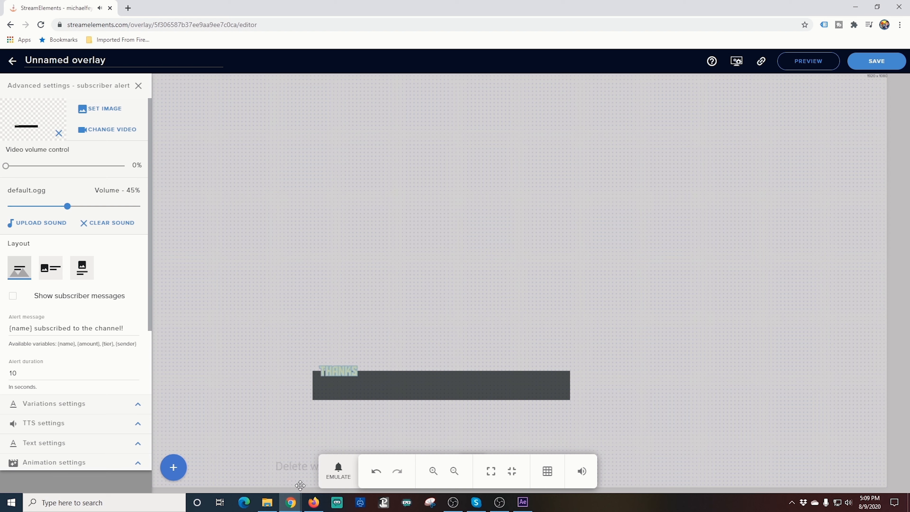
# Left-align the subscriber alert's message text, and open the advanced text settings with the margins
pyautogui.scroll(-3, 130, 313)
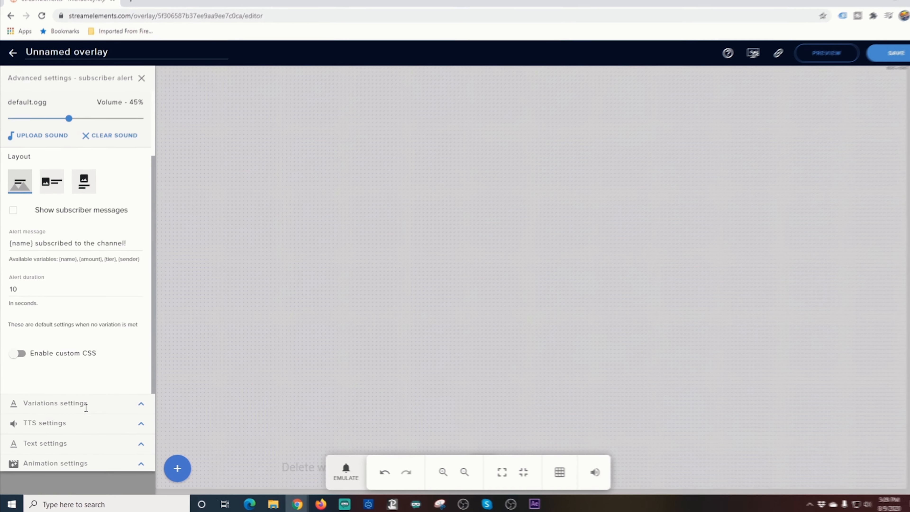
pyautogui.click(74, 446)
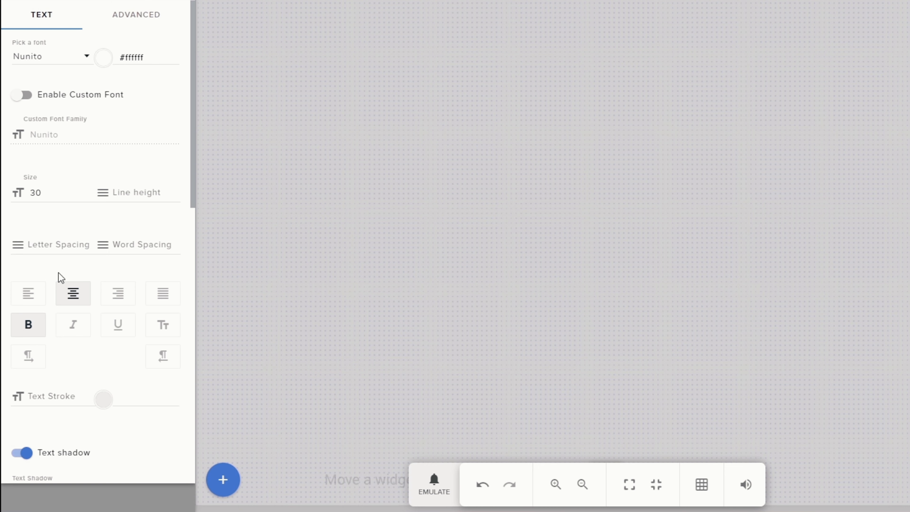
pyautogui.click(29, 295)
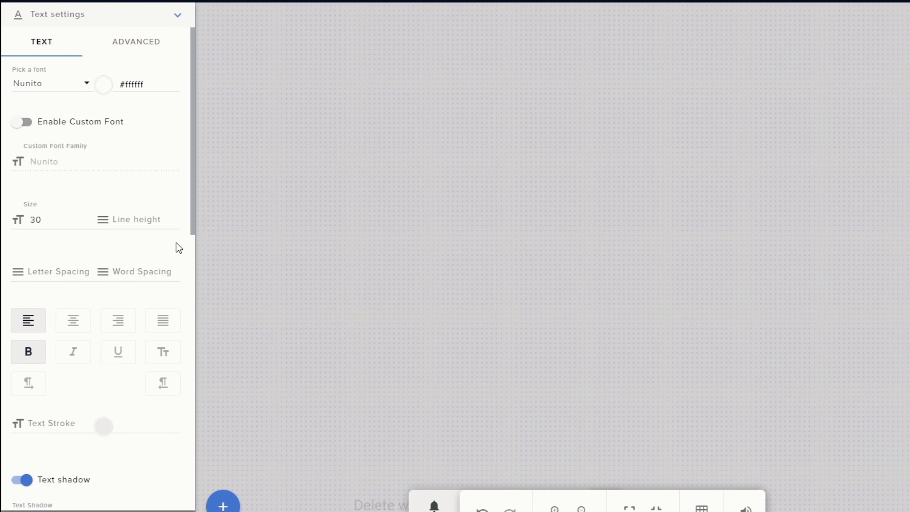
pyautogui.moveTo(190, 217); pyautogui.dragTo(190, 191)
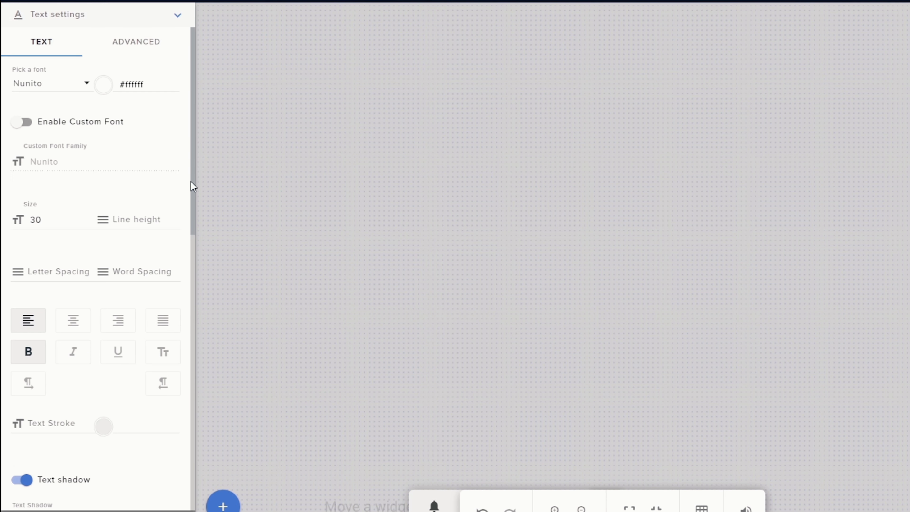
pyautogui.click(146, 43)
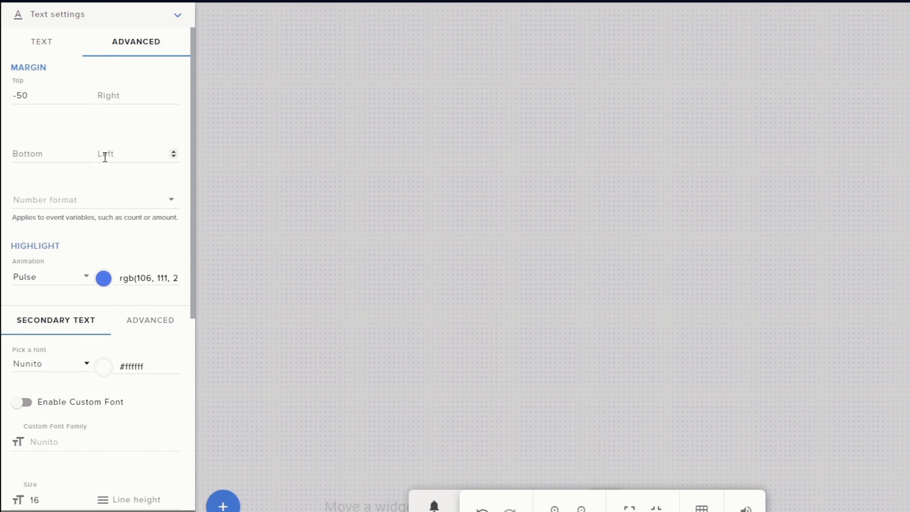
# Set the message text's top margin to 800 and emulate a subscriber event to check its position
pyautogui.doubleClick(61, 95)
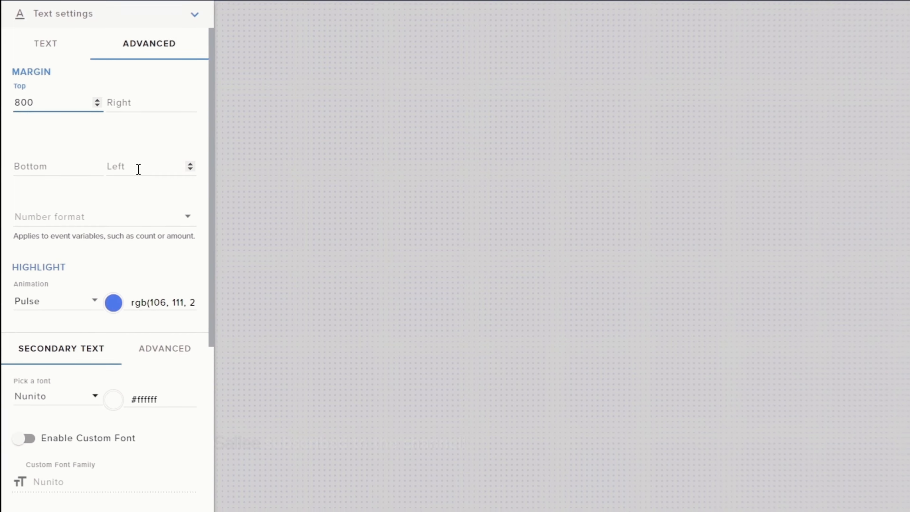
pyautogui.click(139, 169)
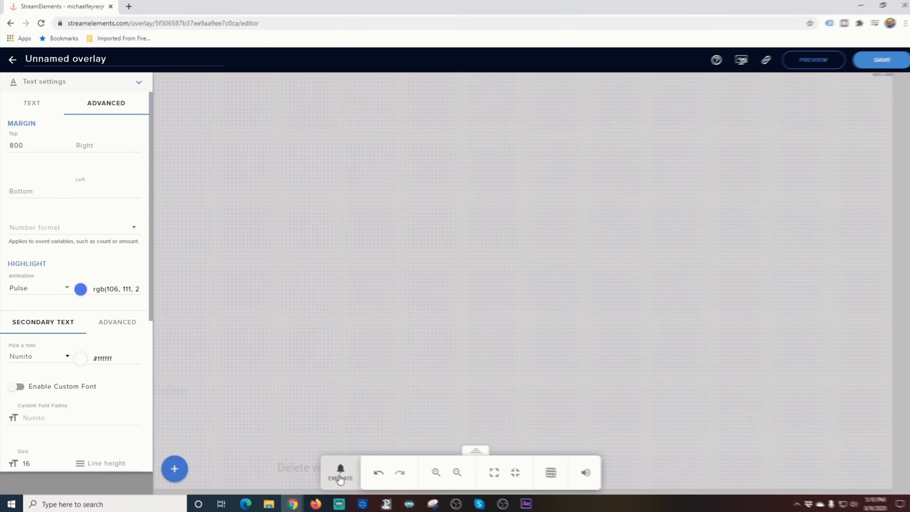
pyautogui.click(340, 479)
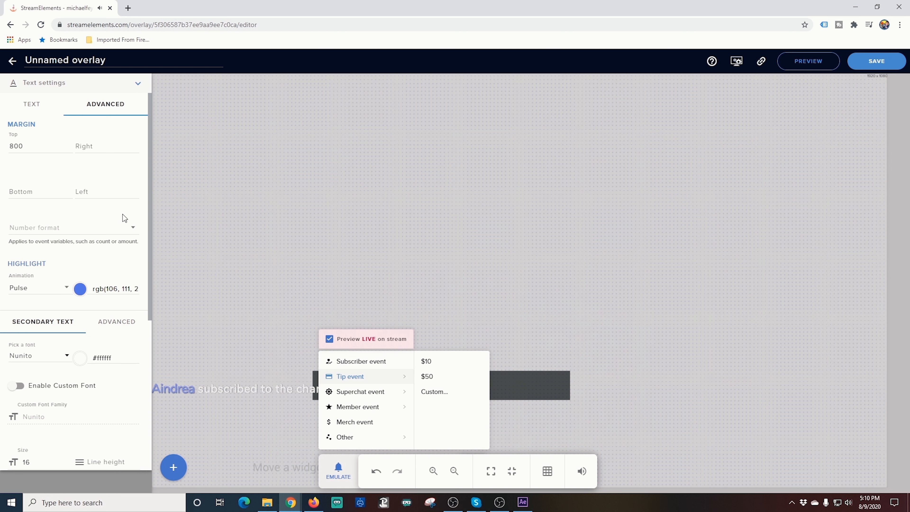
# Reduce the message text's top margin to 790 and emulate a subscriber event
pyautogui.click(30, 145)
pyautogui.moveTo(29, 146); pyautogui.dragTo(5, 149)
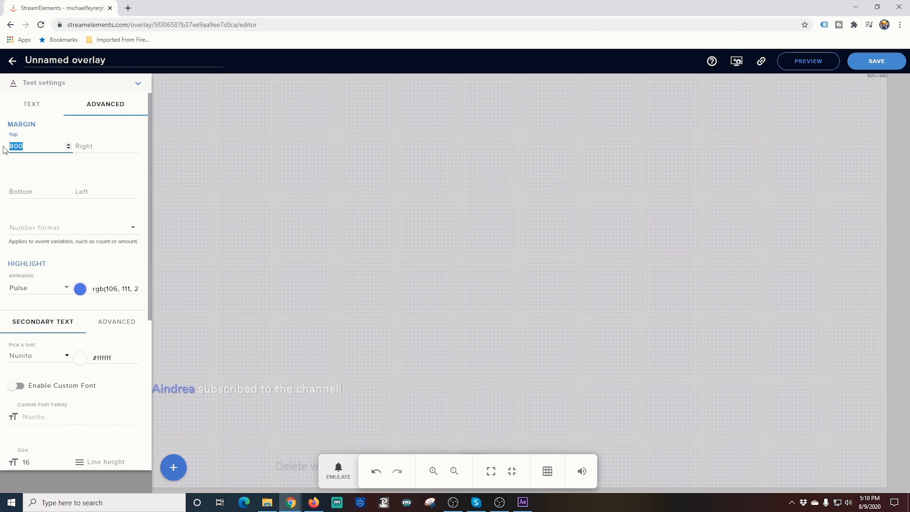
pyautogui.write('790')
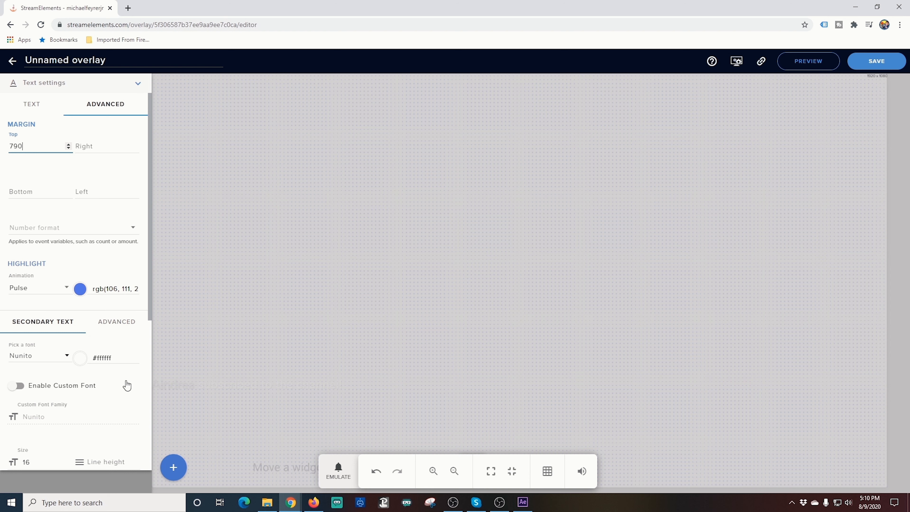
pyautogui.click(333, 481)
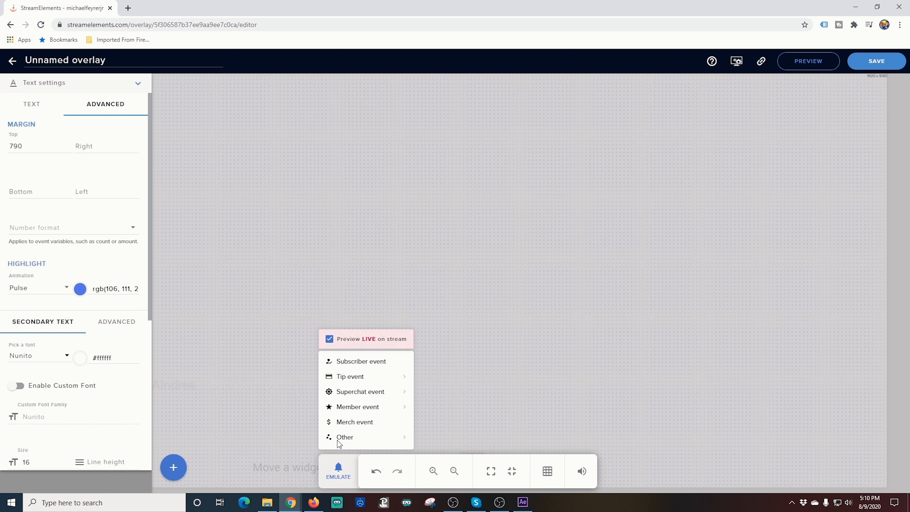
pyautogui.click(349, 363)
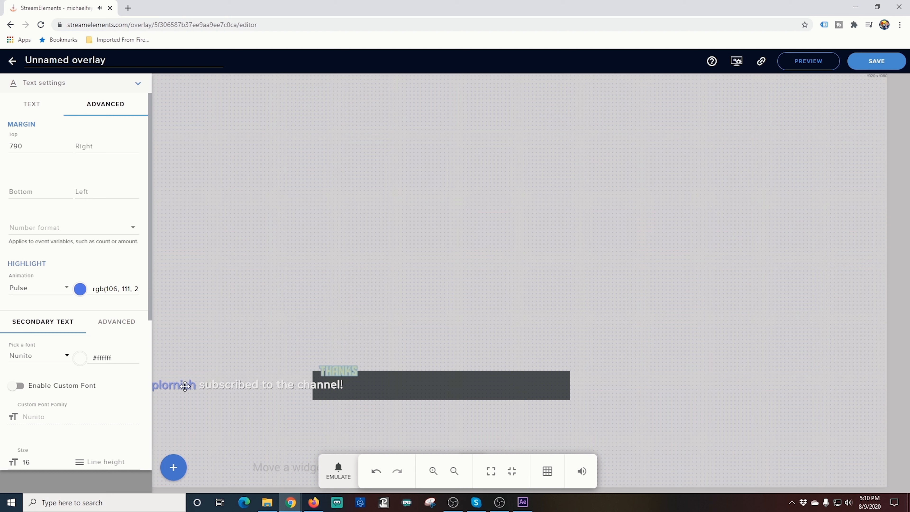
# Set the message text's left margin to 300 and emulate a subscriber event to compare it with the bar
pyautogui.click(104, 194)
pyautogui.write('200')
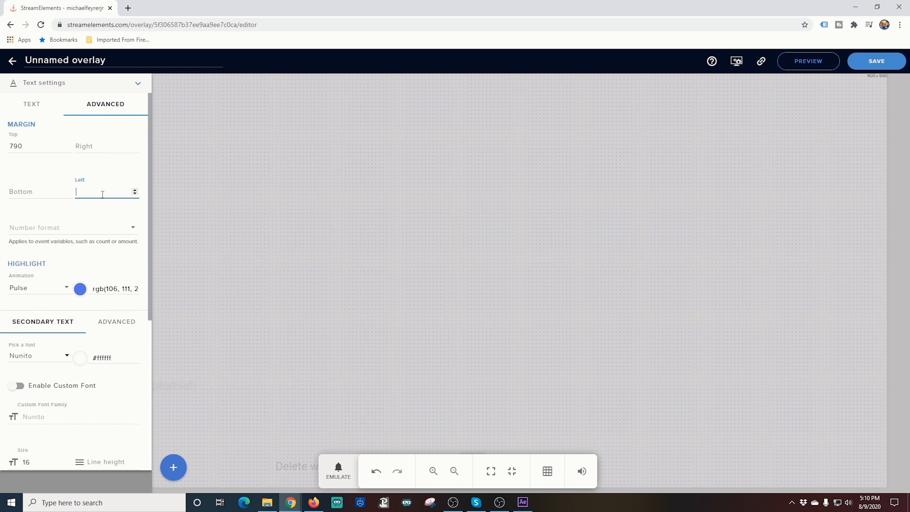
pyautogui.press('BackSpace')
pyautogui.write('300')
pyautogui.click(338, 471)
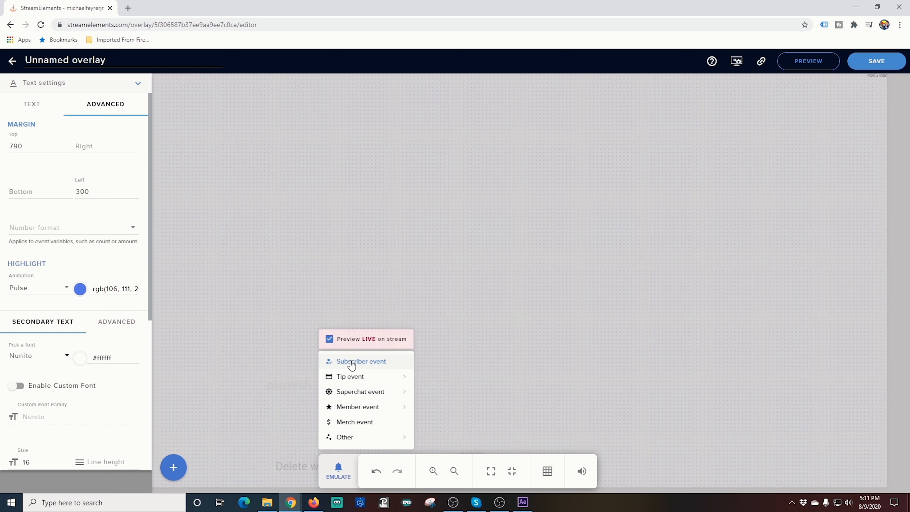
pyautogui.click(356, 361)
pyautogui.click(118, 485)
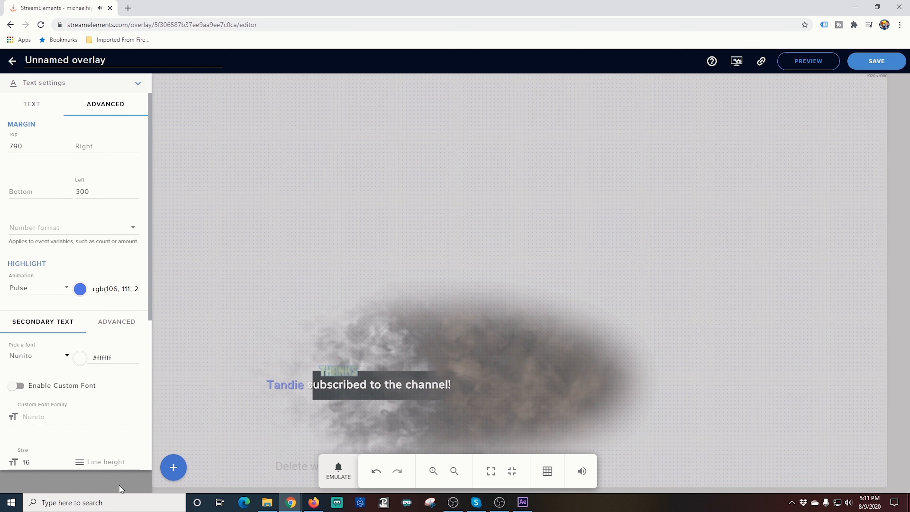
# Set the message text's left margin to 440 and top margin to 795, emulating subscriber events to check the alignment
pyautogui.click(341, 469)
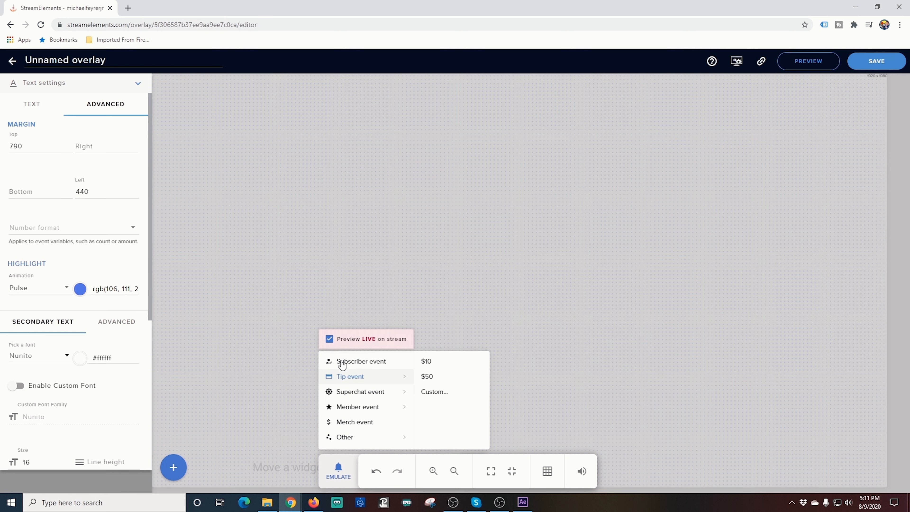
pyautogui.click(342, 363)
pyautogui.click(64, 488)
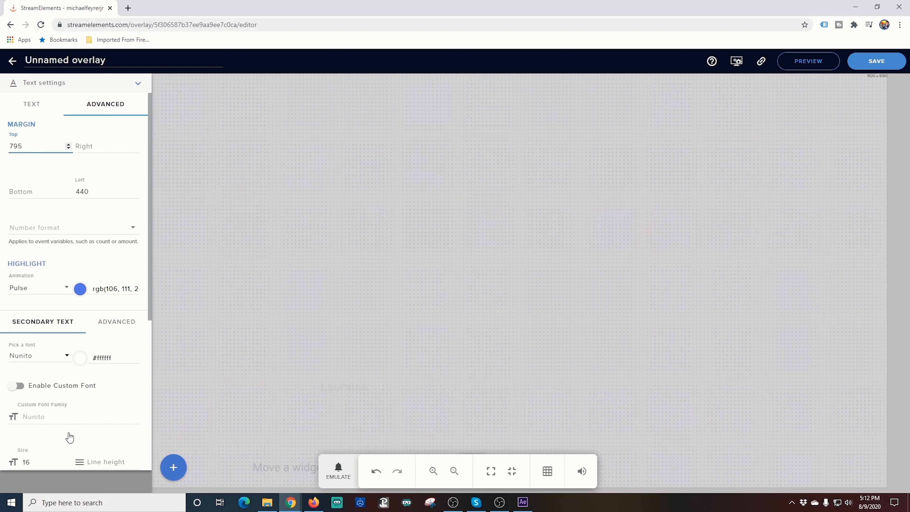
pyautogui.click(145, 480)
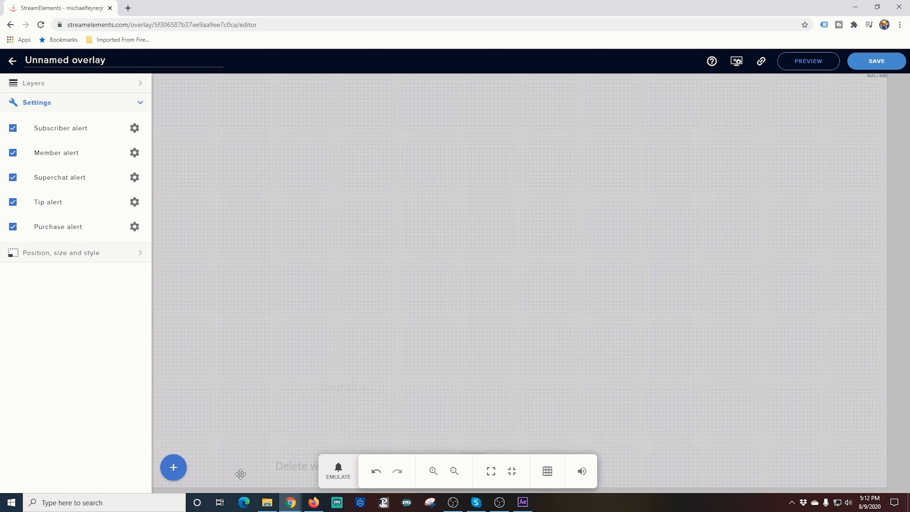
pyautogui.click(337, 470)
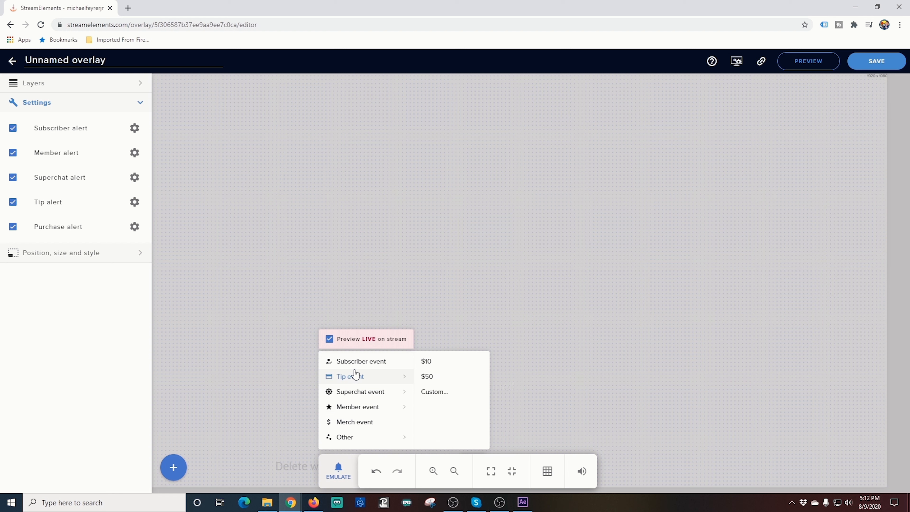
pyautogui.click(356, 362)
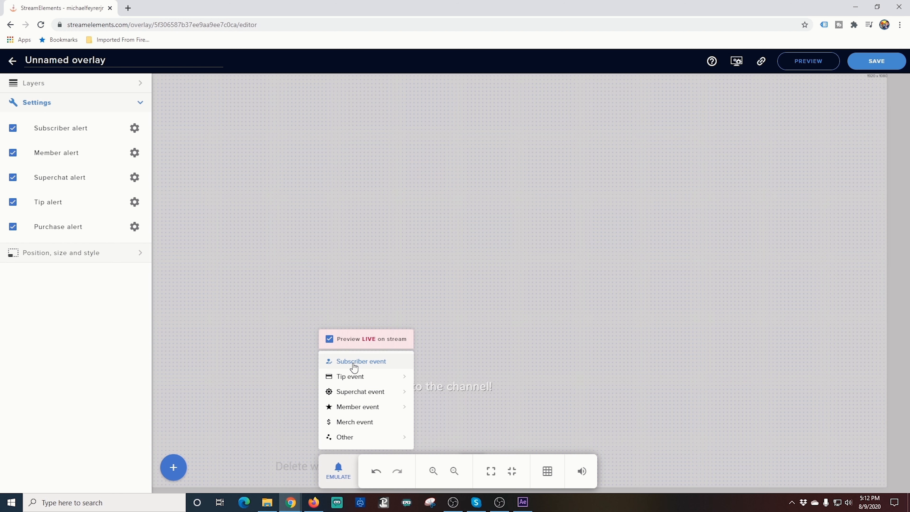
# Move the floating toolbar away from the alert area and emulate a subscriber event
pyautogui.moveTo(472, 449)
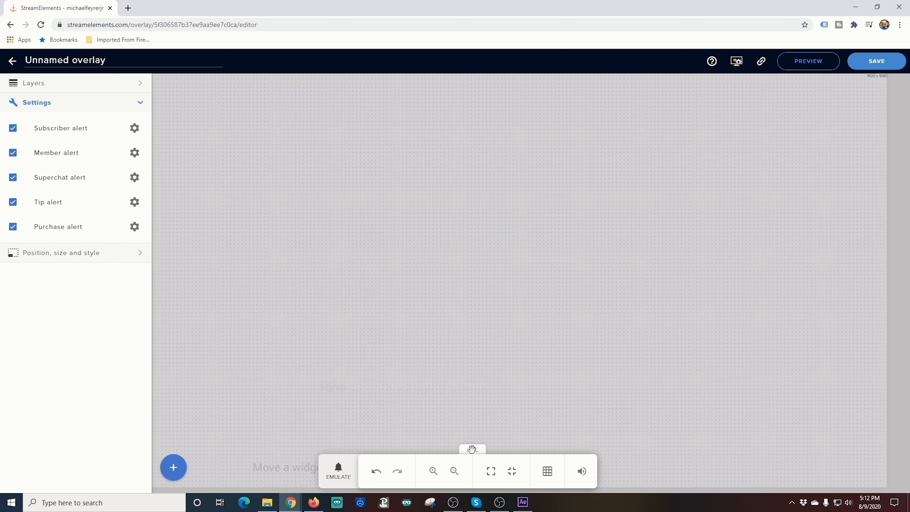
pyautogui.moveTo(472, 451); pyautogui.dragTo(748, 145)
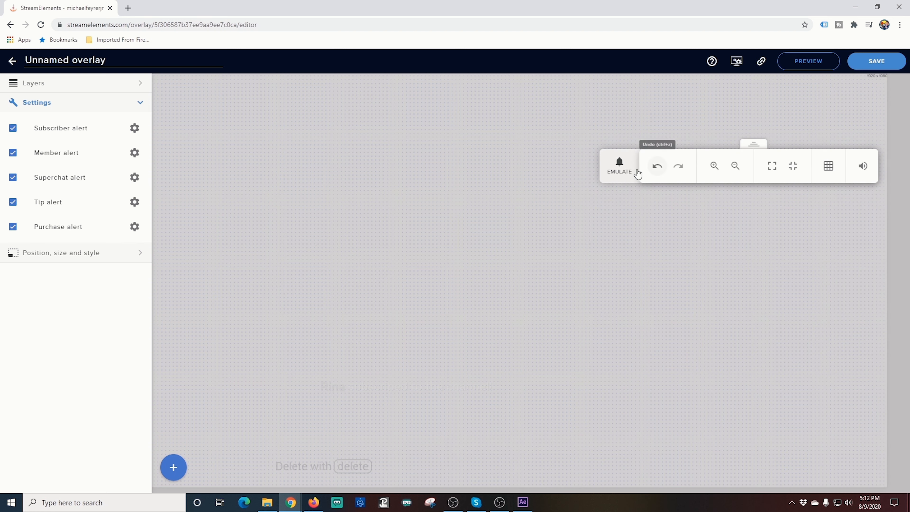
pyautogui.click(623, 171)
pyautogui.click(634, 220)
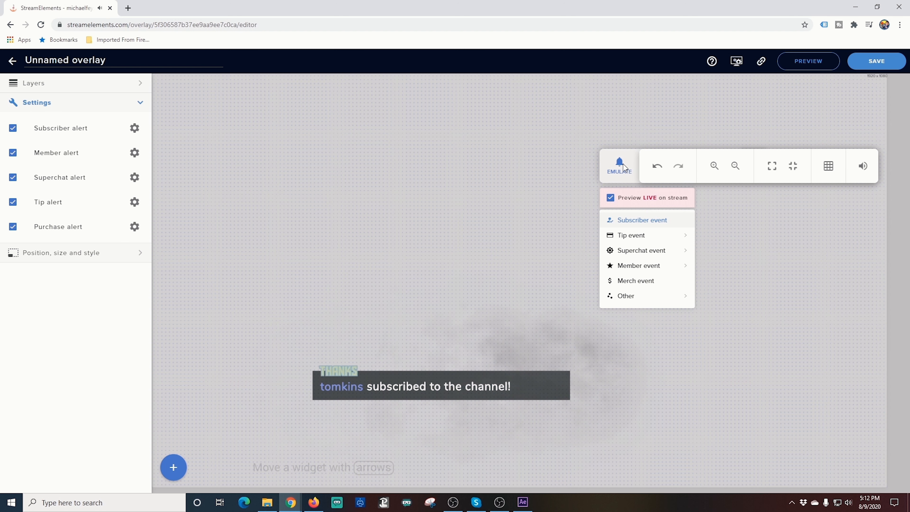
# Reopen the subscriber alert's settings and expand its animation settings
pyautogui.click(139, 104)
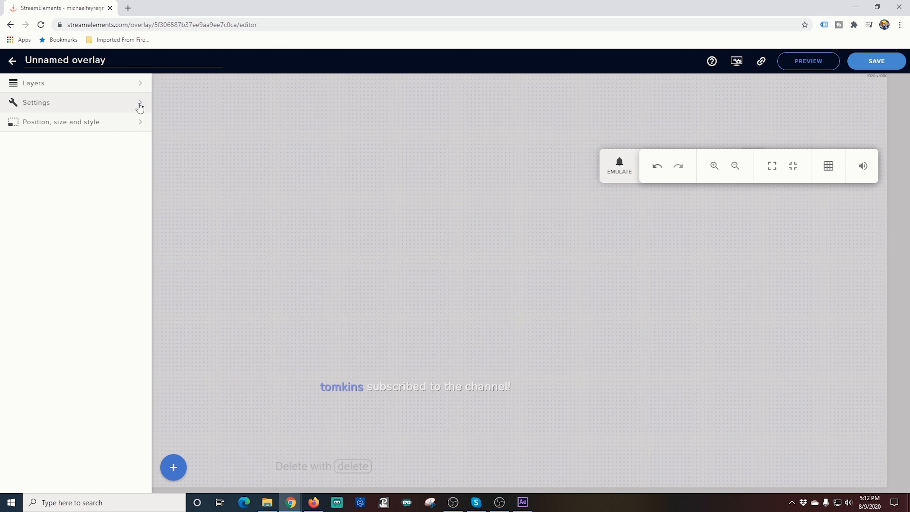
pyautogui.click(107, 105)
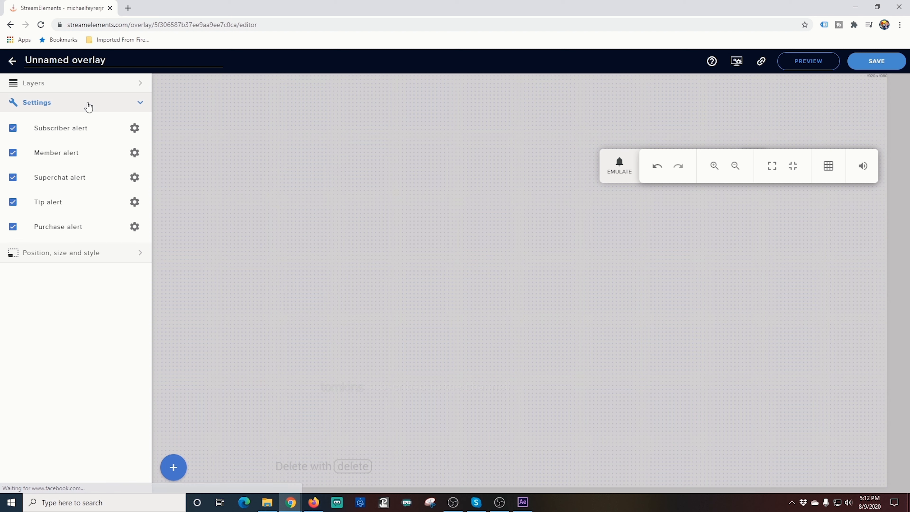
pyautogui.click(135, 128)
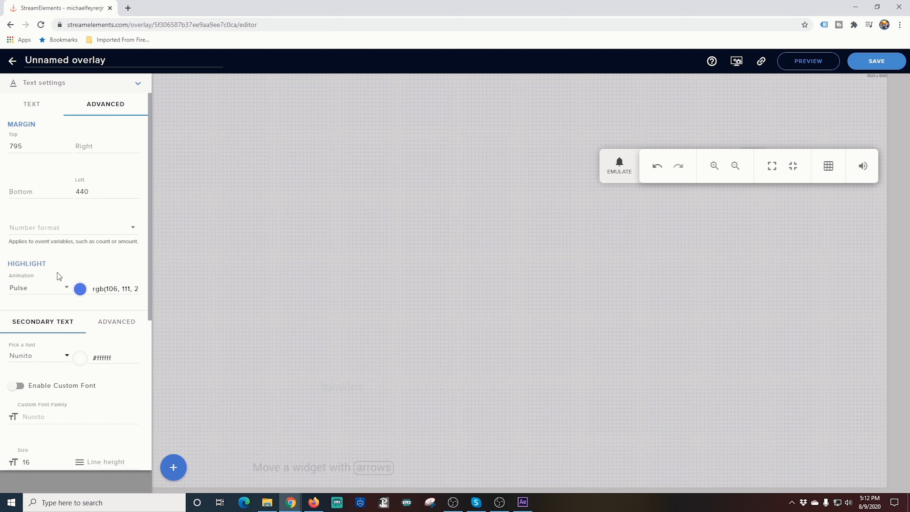
pyautogui.click(32, 104)
pyautogui.click(134, 86)
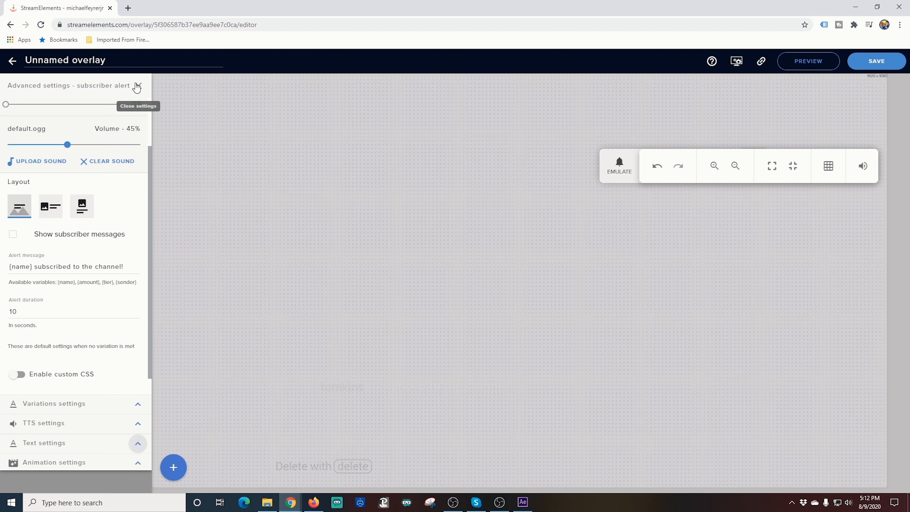
pyautogui.moveTo(149, 285); pyautogui.dragTo(79, 434)
pyautogui.click(137, 465)
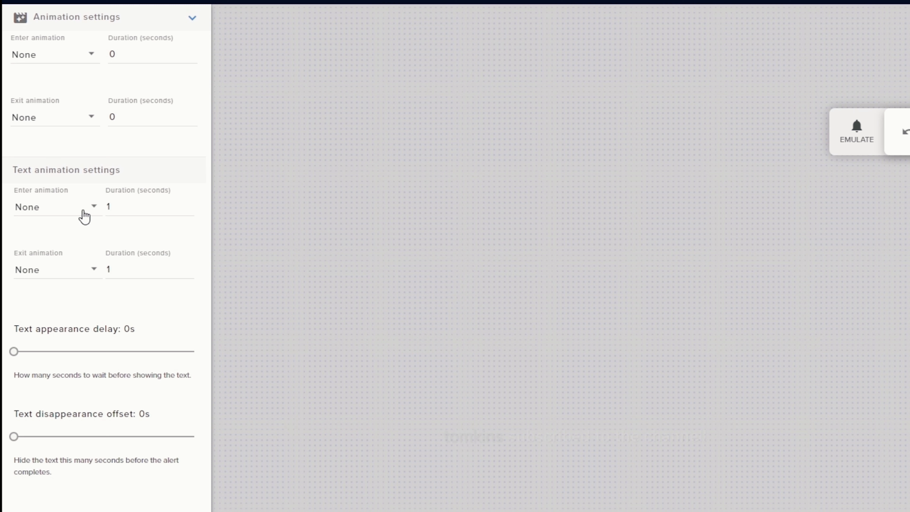
# Set the text's enter animation to Bounce In, exit animation to Bounce Out Down and appearance delay to 4 s, and emulate a subscriber event
pyautogui.click(91, 213)
pyautogui.click(59, 240)
pyautogui.click(95, 276)
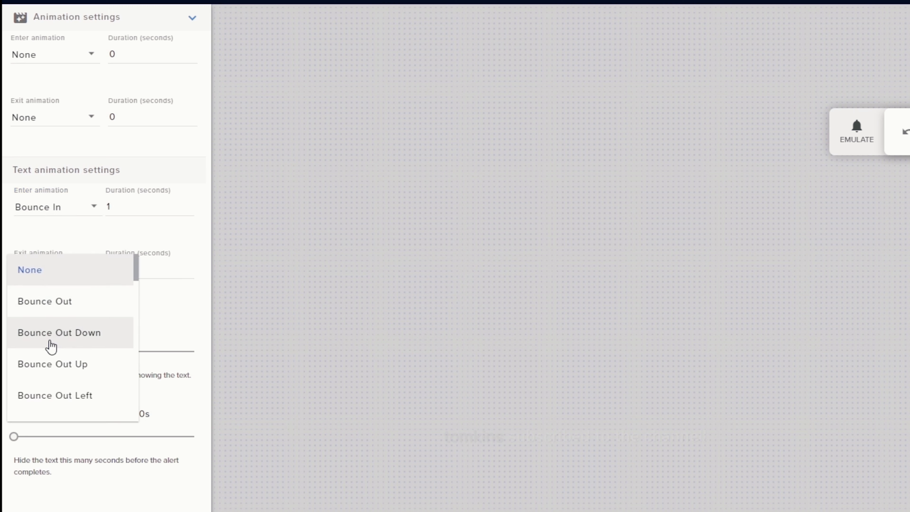
pyautogui.click(44, 332)
pyautogui.moveTo(15, 353); pyautogui.dragTo(86, 352)
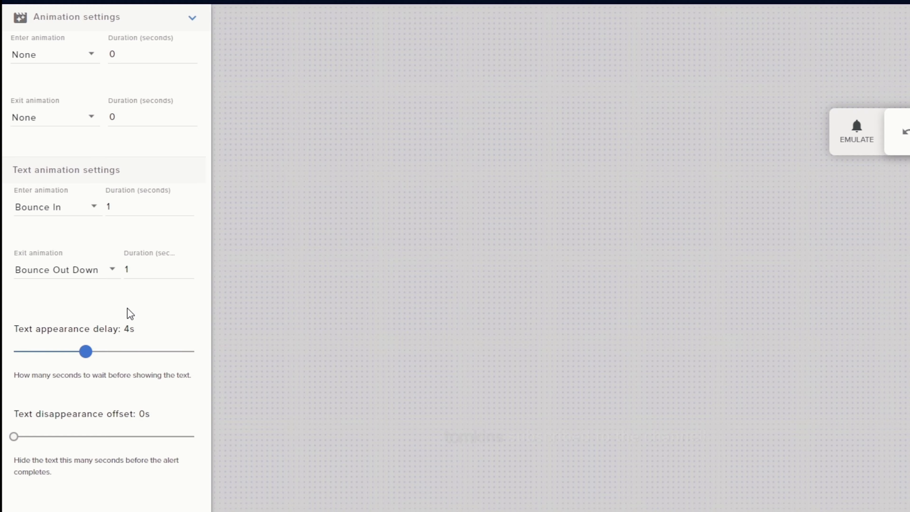
pyautogui.click(857, 143)
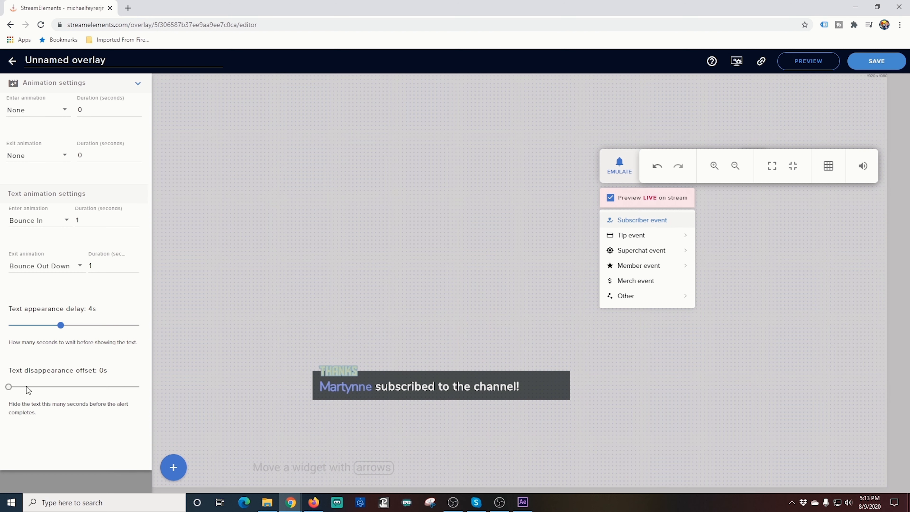
# Shorten the text appearance delay to 3 s and emulate a subscriber event to check the timing
pyautogui.moveTo(55, 326); pyautogui.dragTo(51, 326)
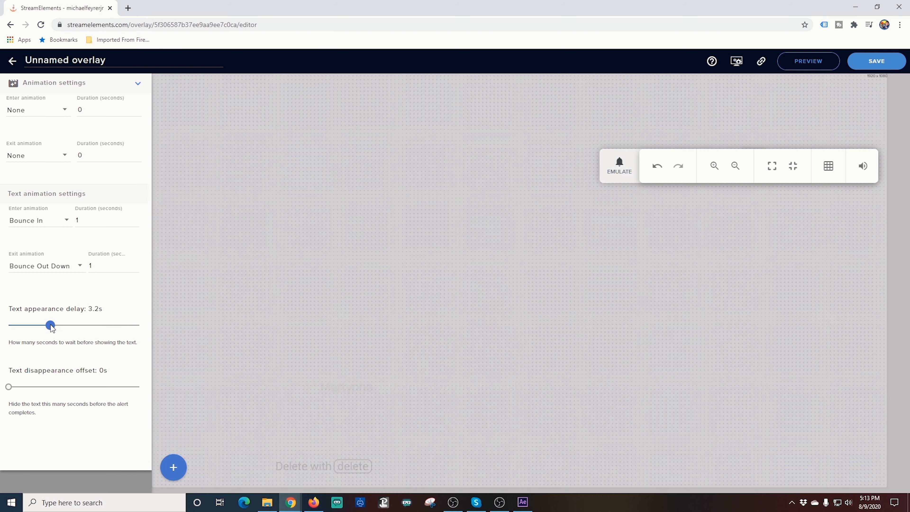
pyautogui.click(623, 173)
pyautogui.click(631, 220)
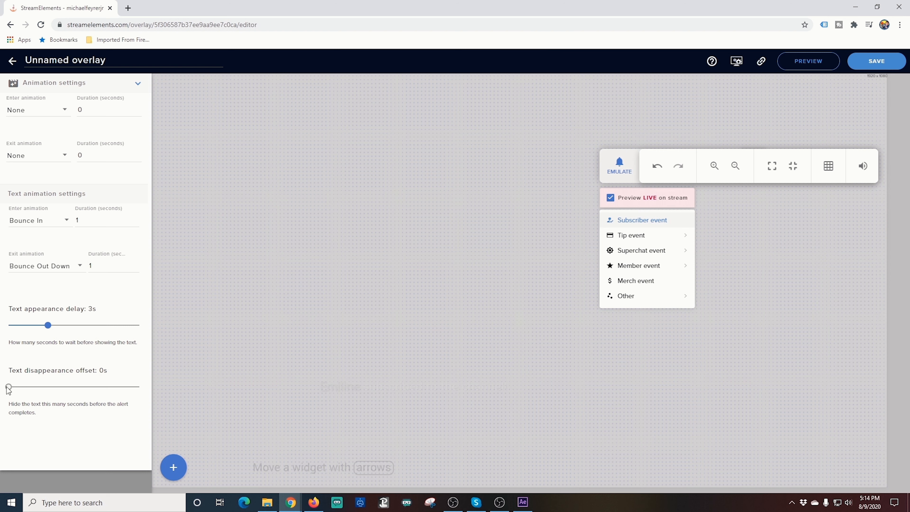
# Set the text disappearance offset to 3.5 s, emulating subscriber events to check when the text leaves
pyautogui.moveTo(11, 389); pyautogui.dragTo(124, 391)
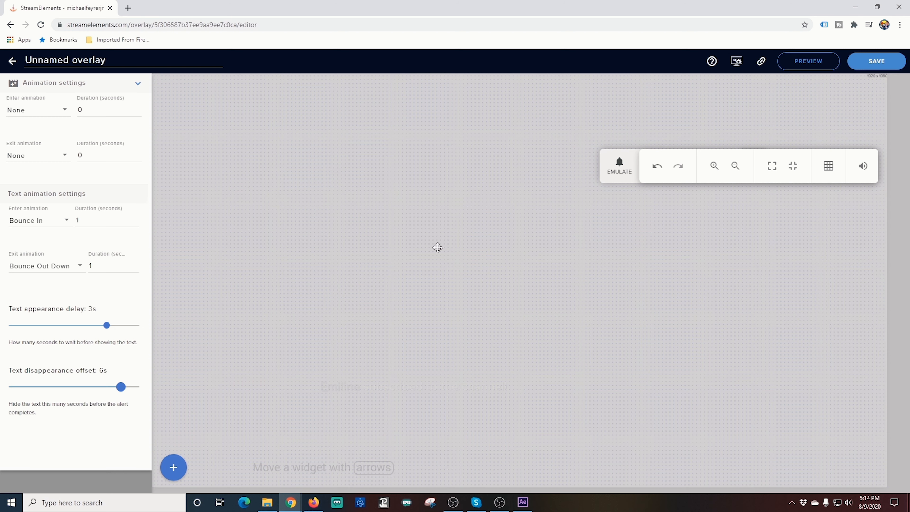
pyautogui.click(614, 171)
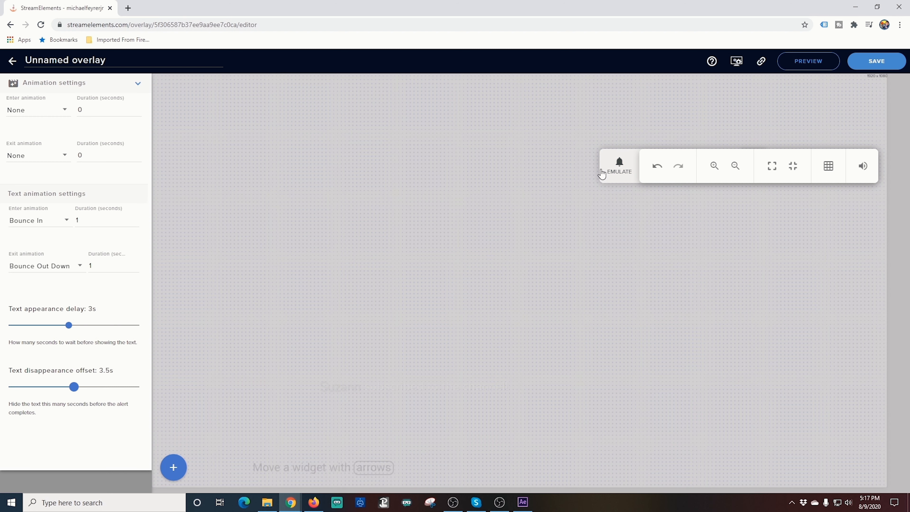
pyautogui.moveTo(615, 170)
pyautogui.click(616, 212)
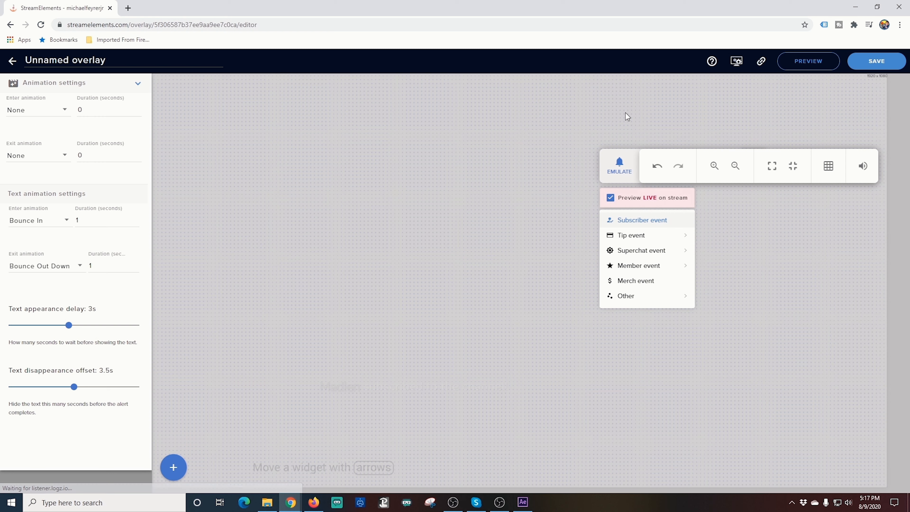
pyautogui.click(609, 171)
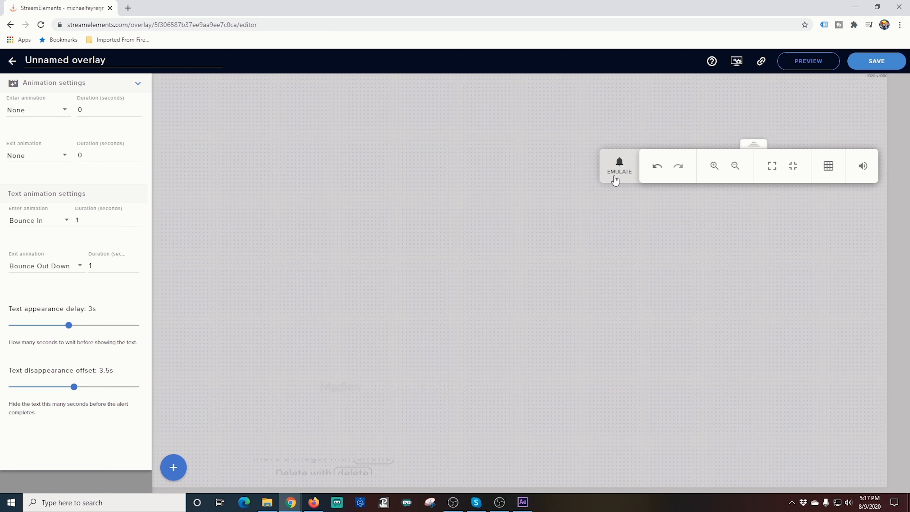
# Move the floating toolbar back down, save the overlay as "Smoke alert", and collapse the animation settings
pyautogui.moveTo(749, 143); pyautogui.dragTo(626, 401)
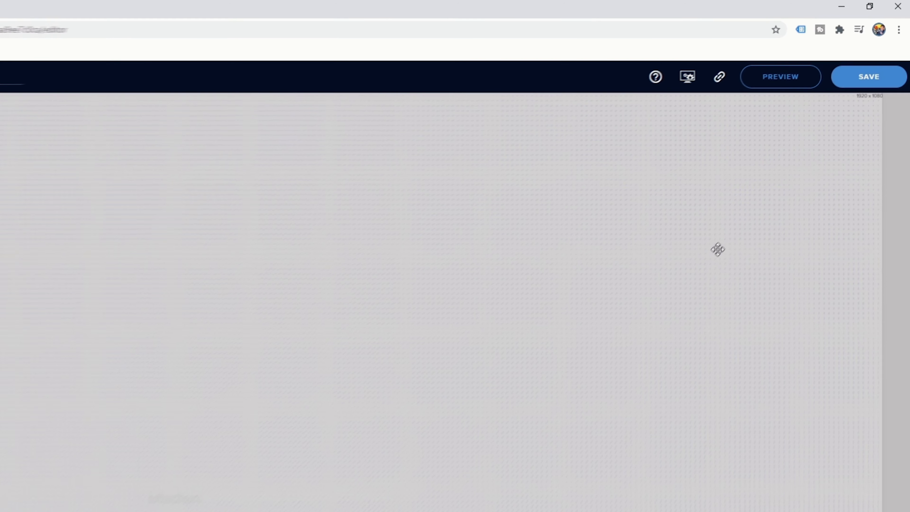
pyautogui.click(867, 80)
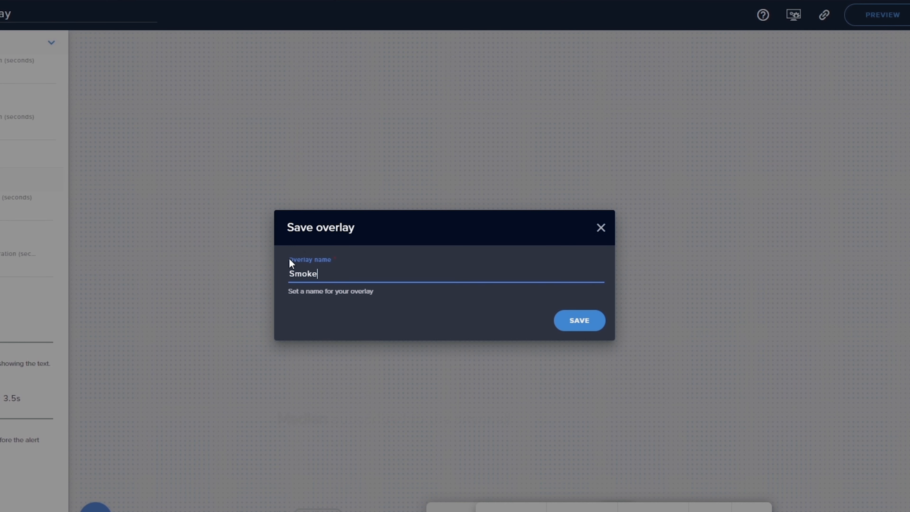
pyautogui.click(589, 323)
pyautogui.click(173, 45)
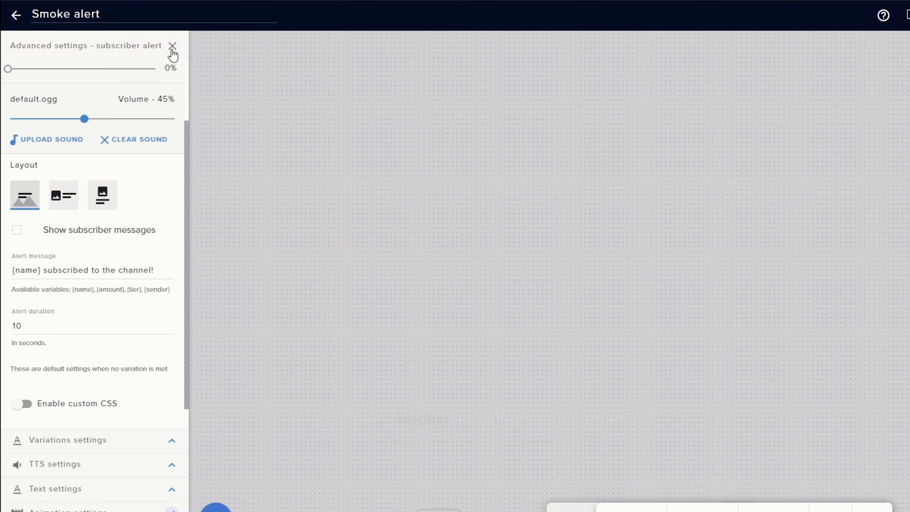
# Close the subscriber alert's advanced settings and disable the member and purchase alerts, keeping the tip alert enabled
pyautogui.click(172, 46)
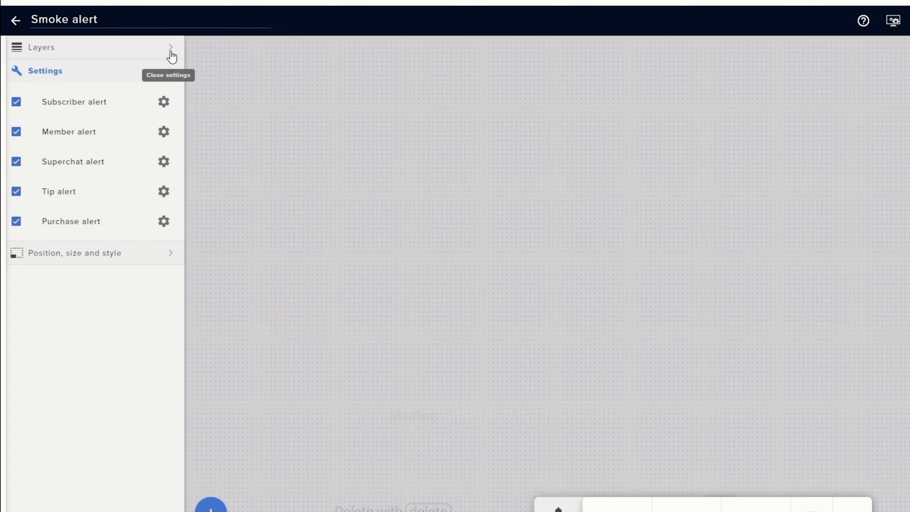
pyautogui.click(15, 136)
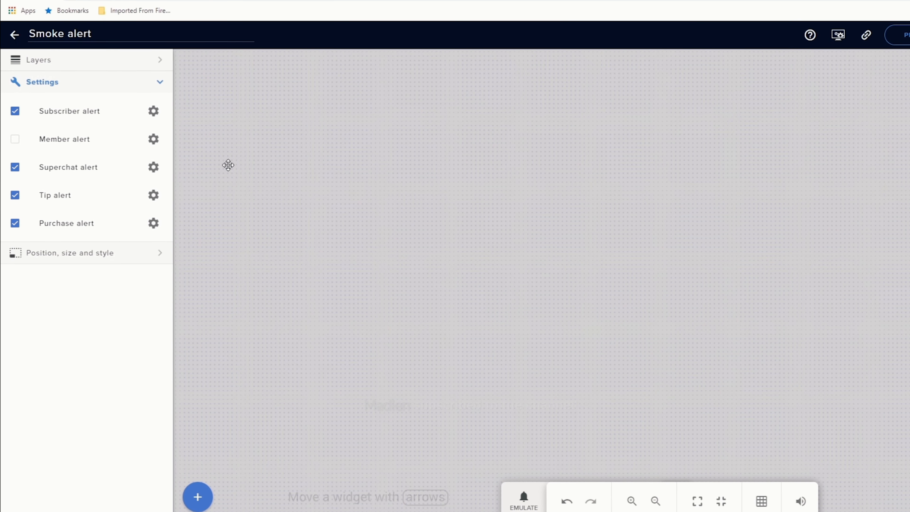
pyautogui.click(14, 195)
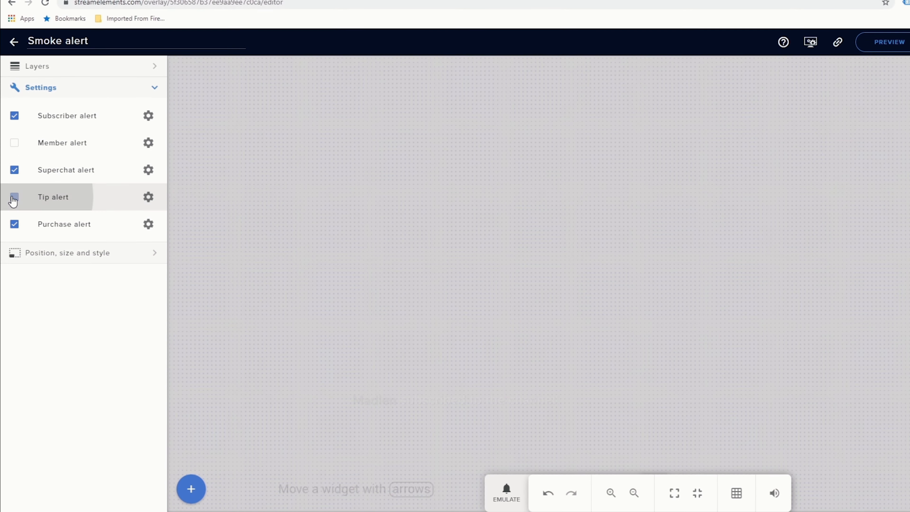
pyautogui.click(14, 225)
pyautogui.click(14, 200)
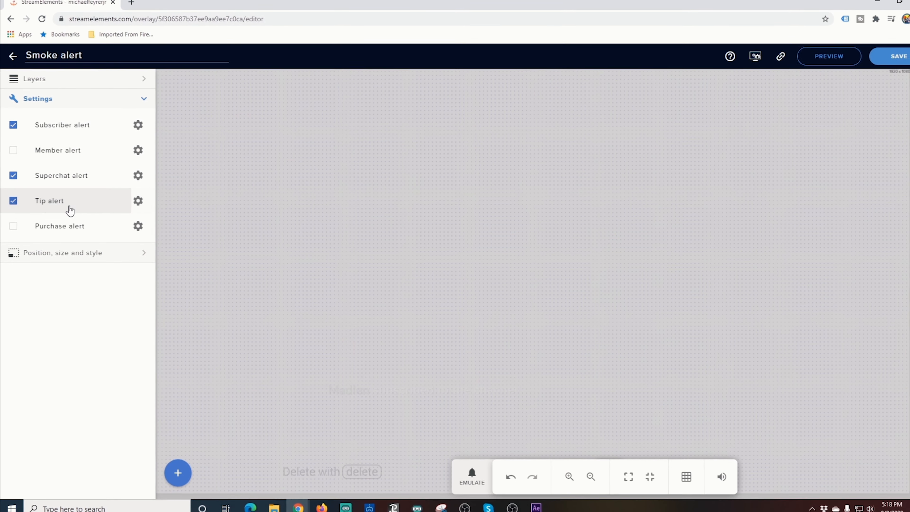
# Check the tip alert's advanced settings, close them, and disable the superchat and tip alerts
pyautogui.click(136, 203)
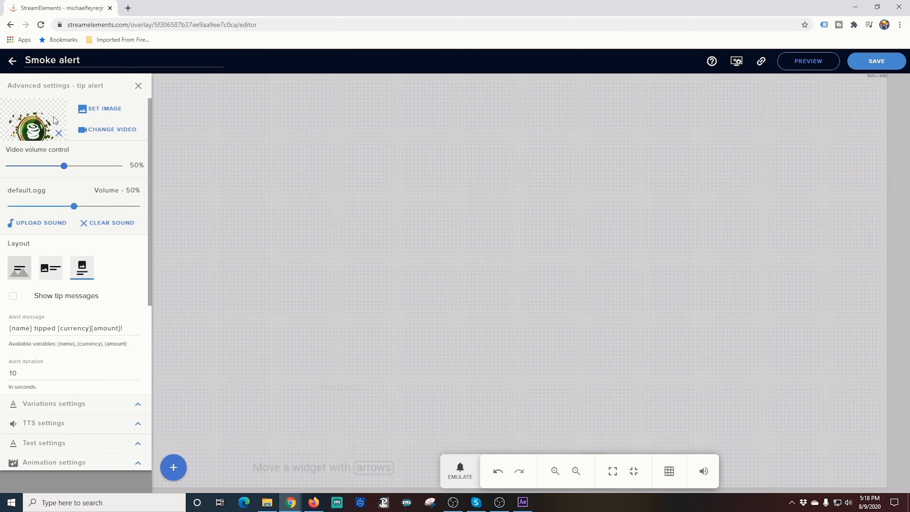
pyautogui.click(139, 87)
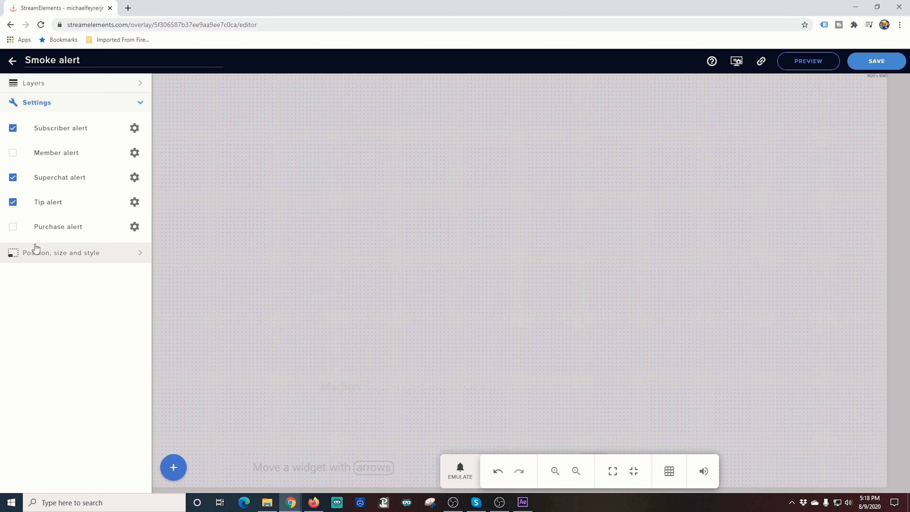
pyautogui.click(12, 178)
pyautogui.click(13, 202)
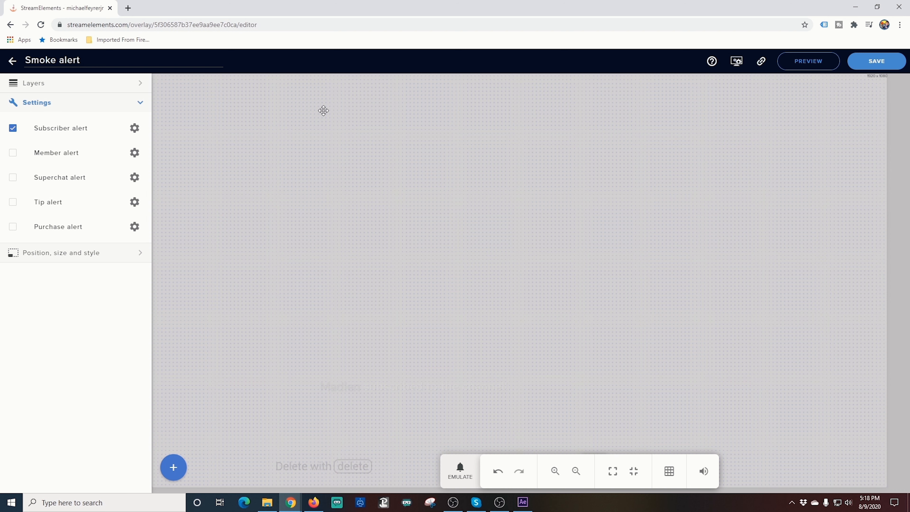
# Save the "Smoke alert" overlay and copy its overlay URL
pyautogui.click(889, 70)
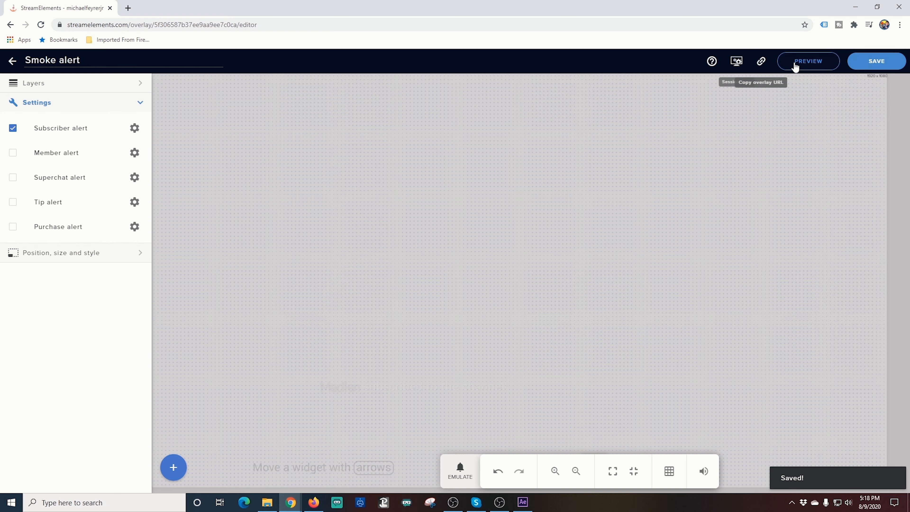
pyautogui.click(804, 64)
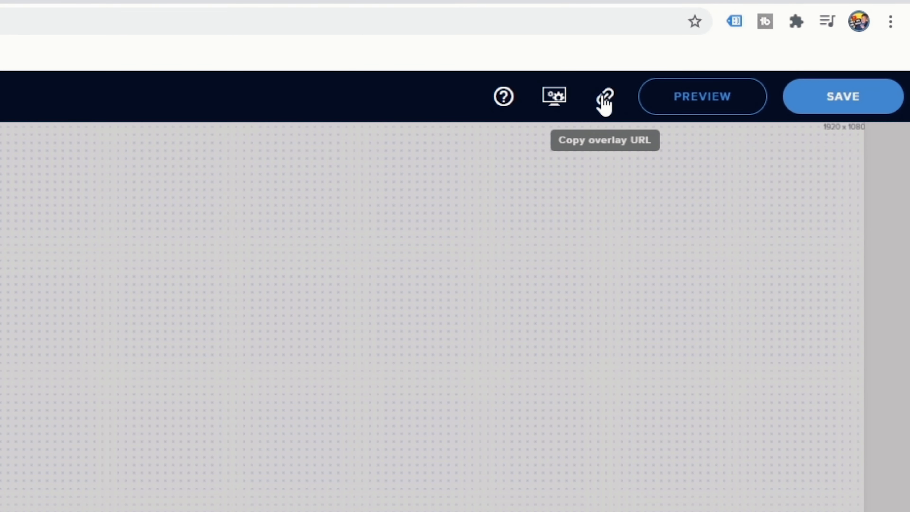
pyautogui.click(605, 100)
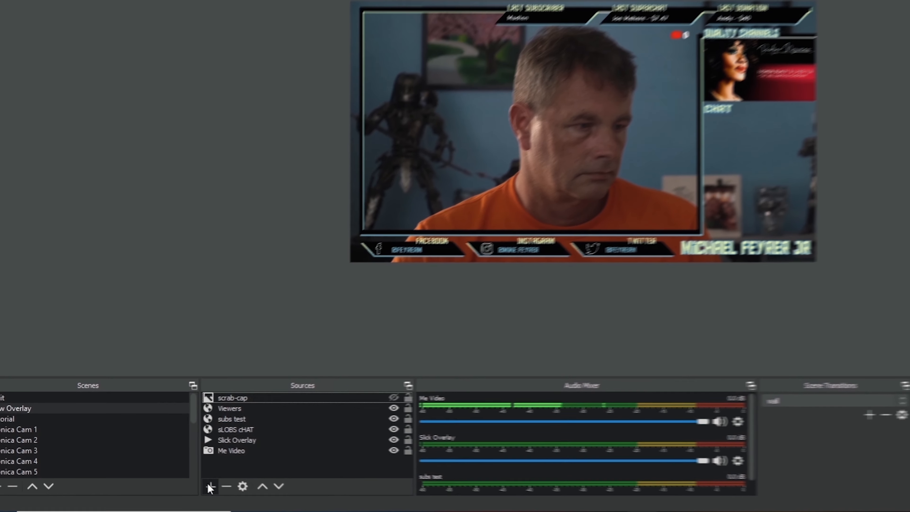
# Switch to OBS and add a new browser source named "Smoke Alert" to the New Overlay scene
pyautogui.click(170, 474)
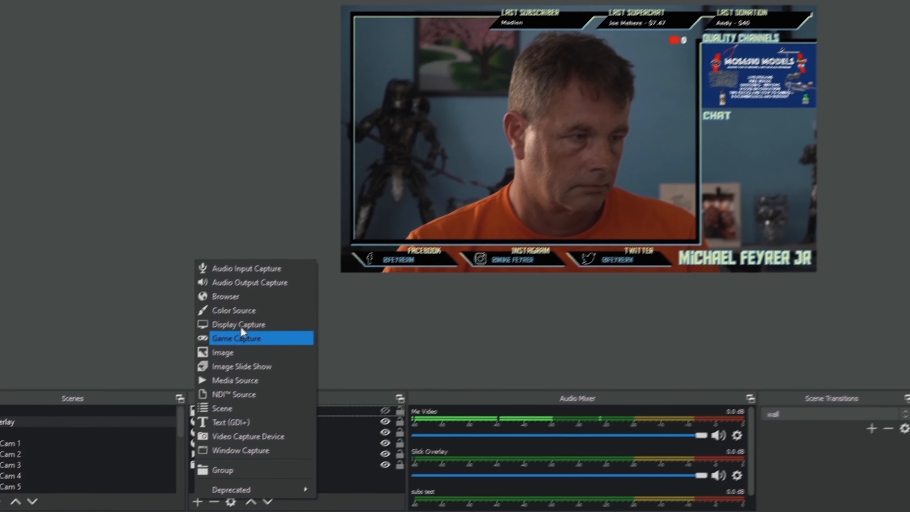
pyautogui.click(226, 296)
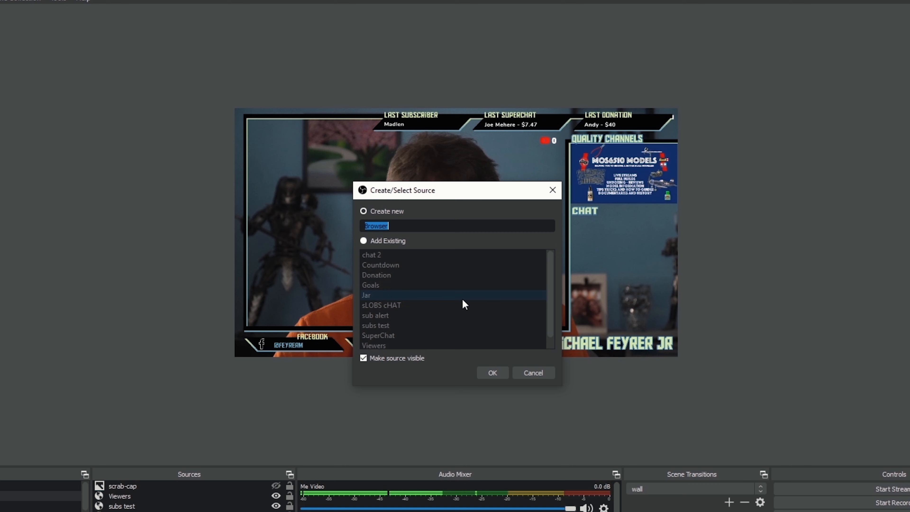
pyautogui.write('Smoke Al')
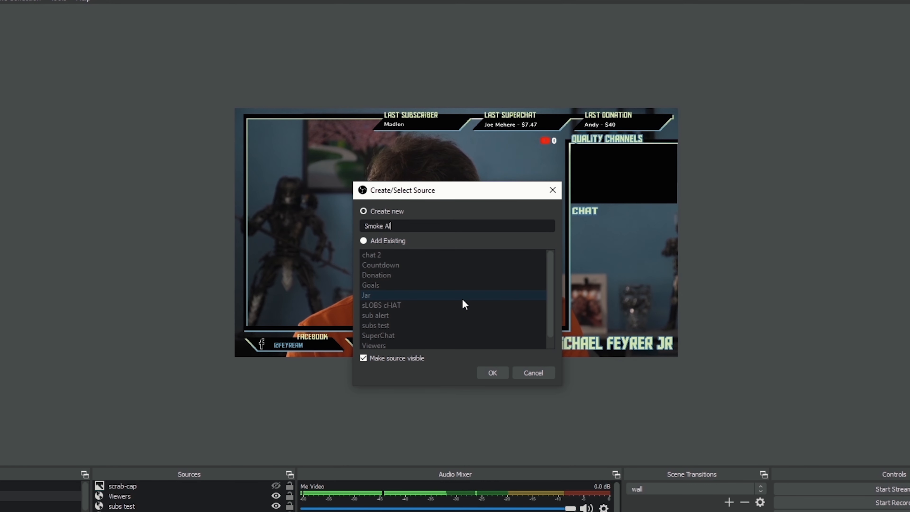
pyautogui.write('ert')
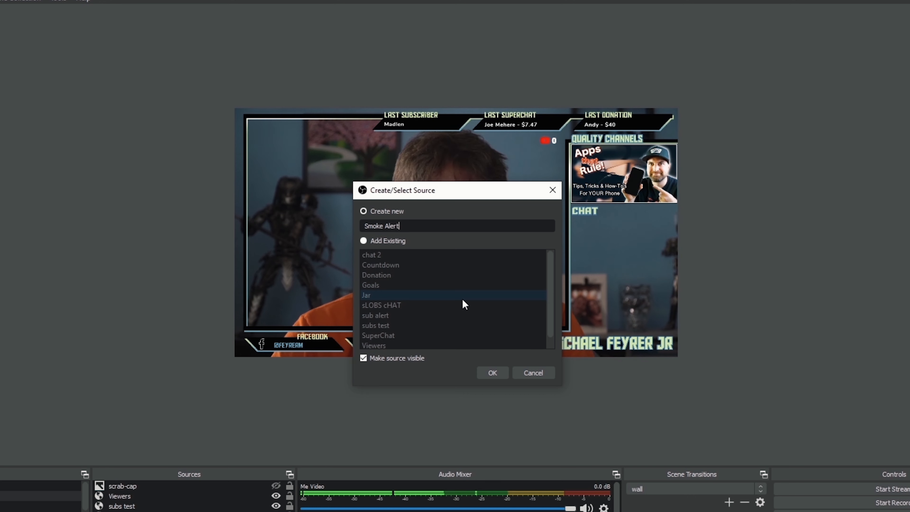
pyautogui.click(492, 373)
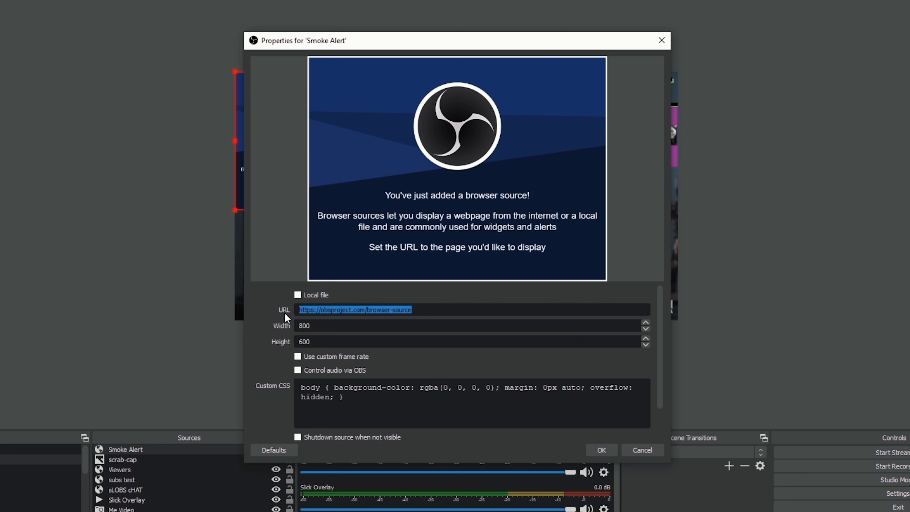
# Paste the overlay URL with its access token into the new source's URL, set its size to 1920 by 1080, and accept the properties
pyautogui.hotkey('ctrl', 'v')
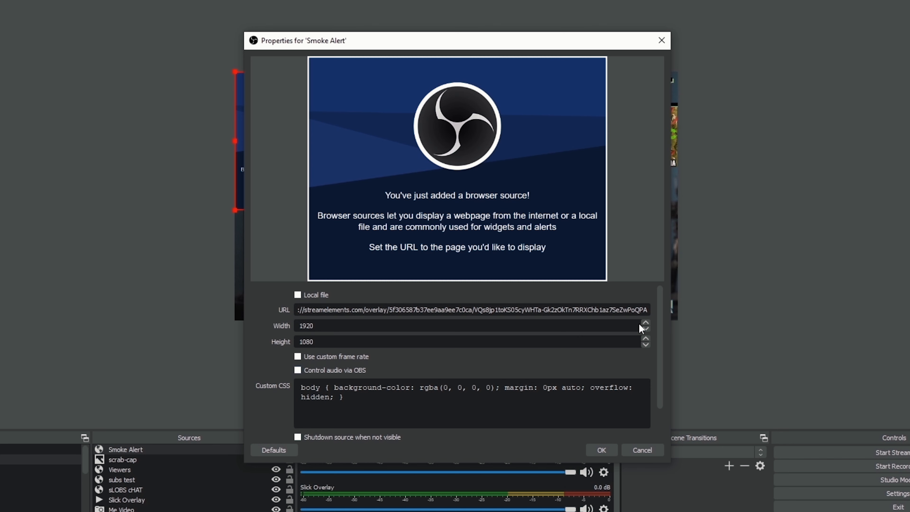
pyautogui.scroll(-2, 658, 339)
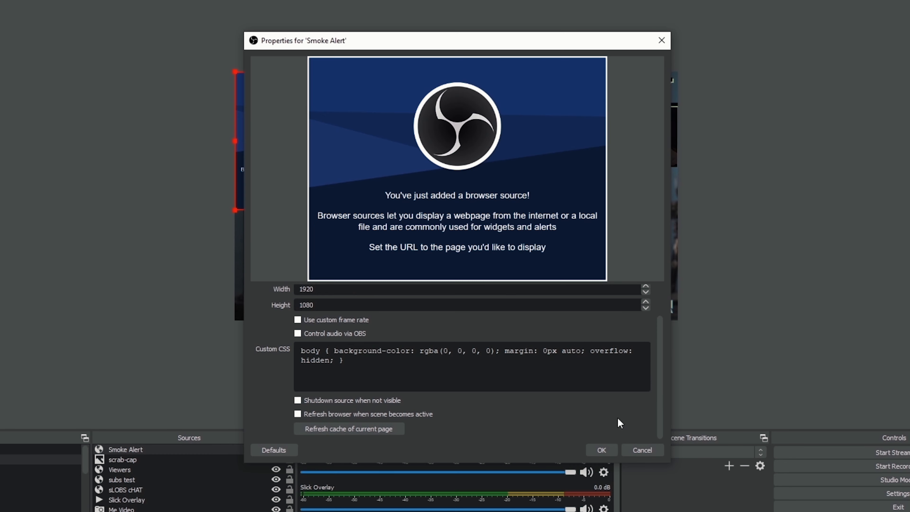
pyautogui.click(601, 450)
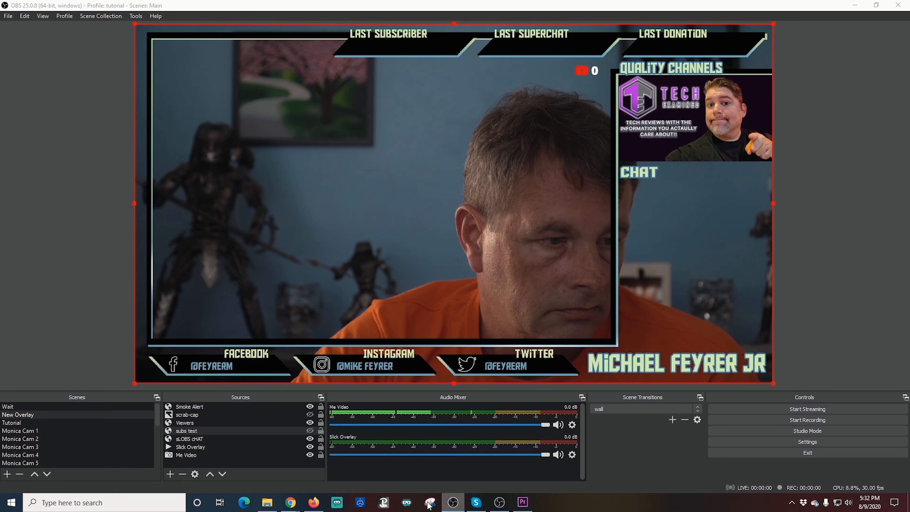
# Emulate a subscriber event in StreamElements with live preview on stream, and return to OBS to check the alert
pyautogui.moveTo(292, 504)
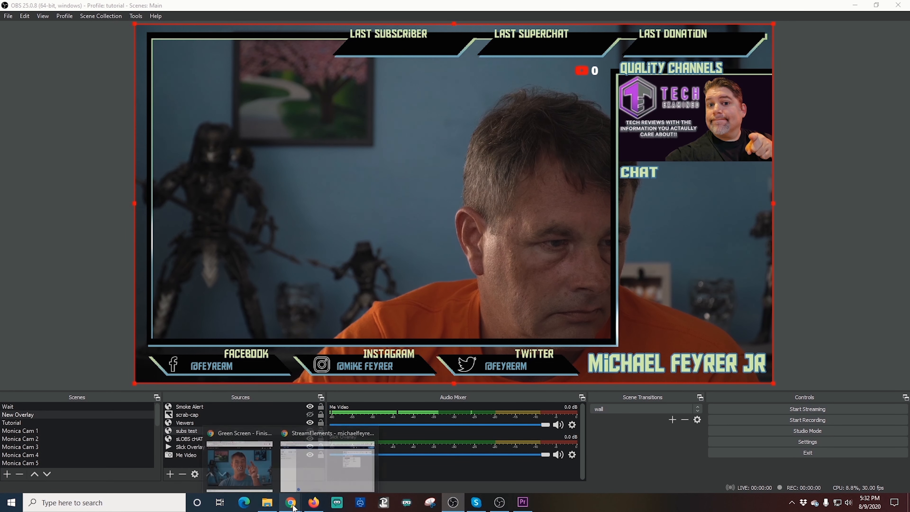
pyautogui.click(332, 456)
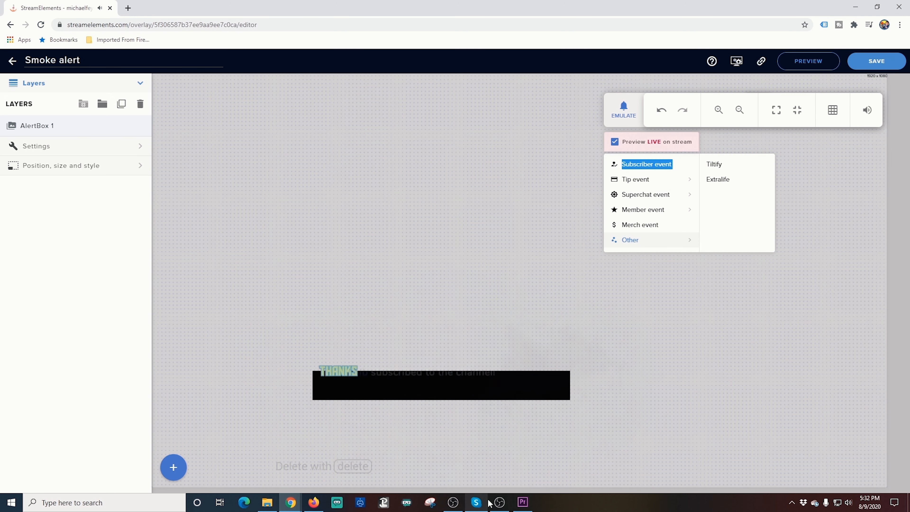
pyautogui.click(499, 502)
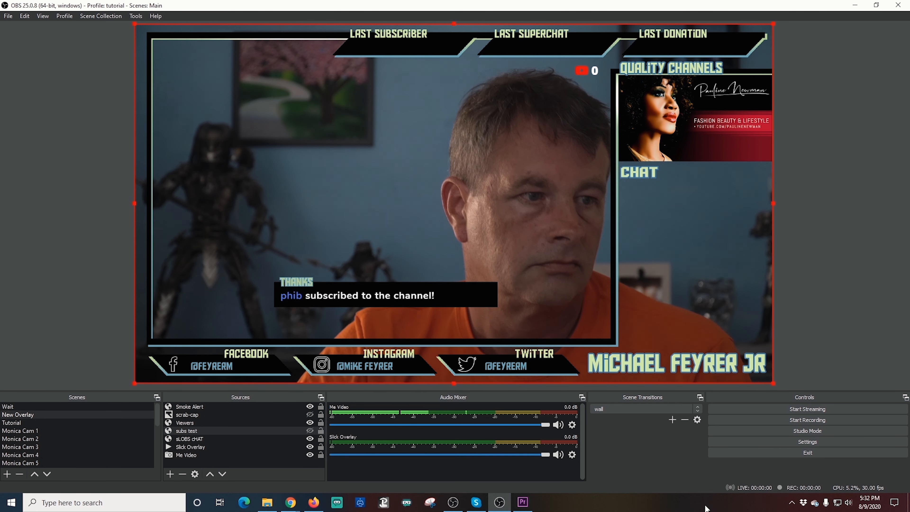